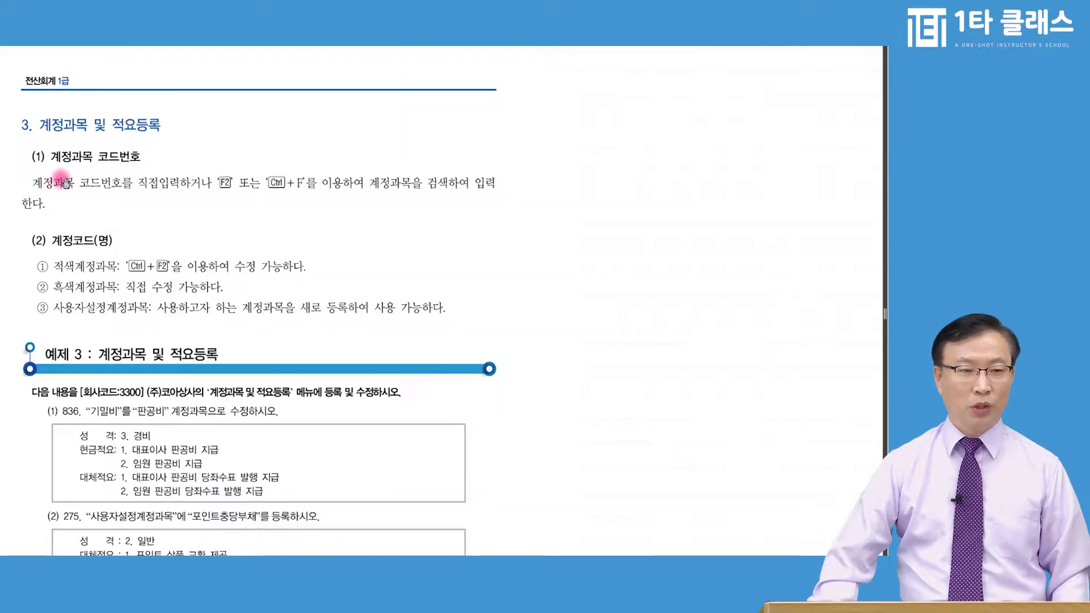
- Scroll the textbook PDF to show Example 3's items (1)–(4) for company code 3300
key(ctrl)
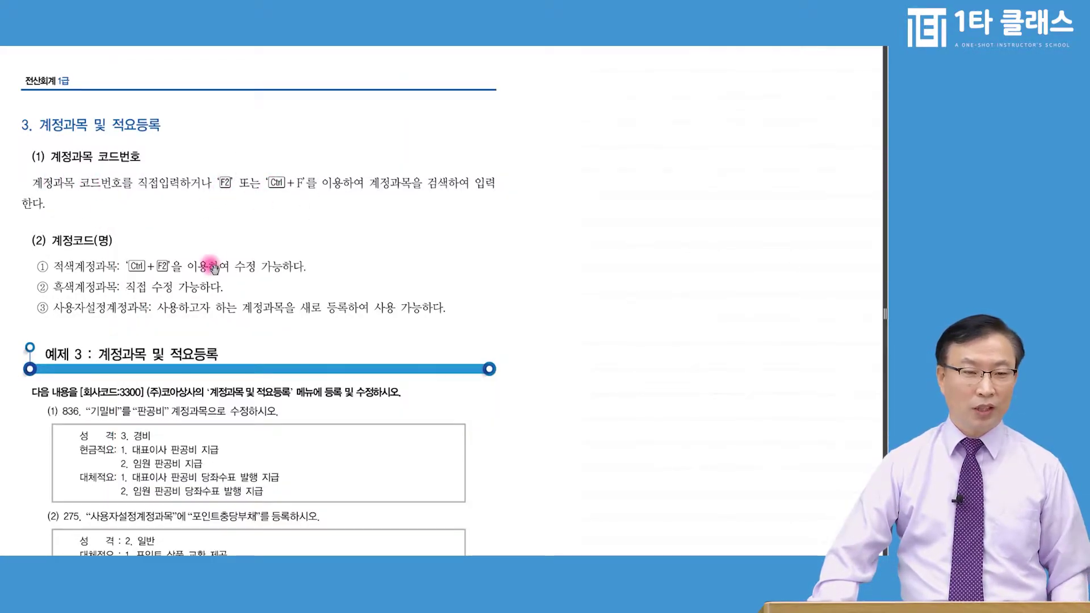
click(80, 262)
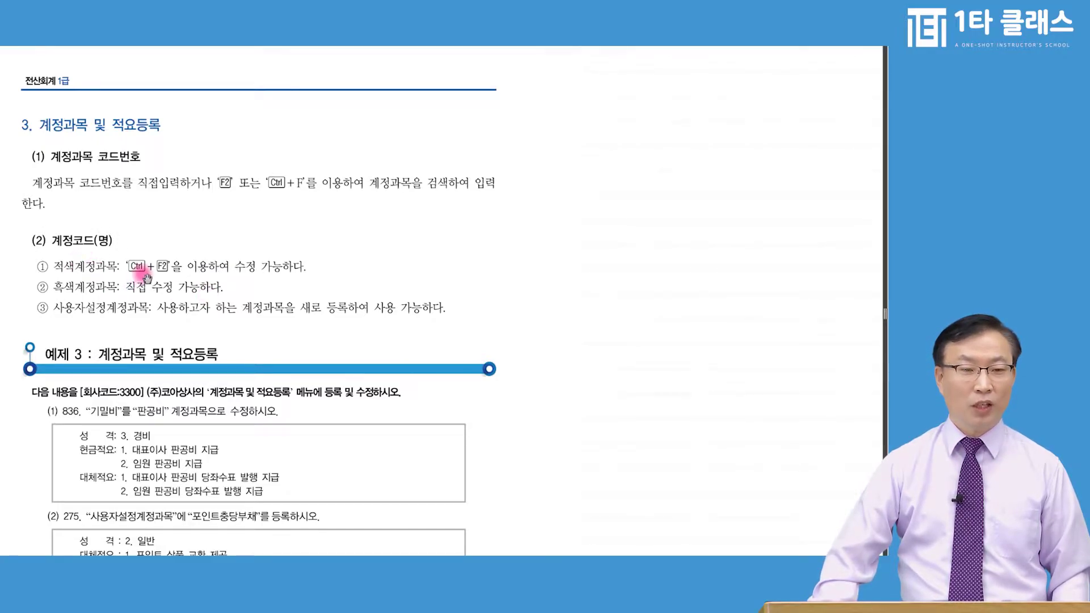
scroll(146, 277, down, 3)
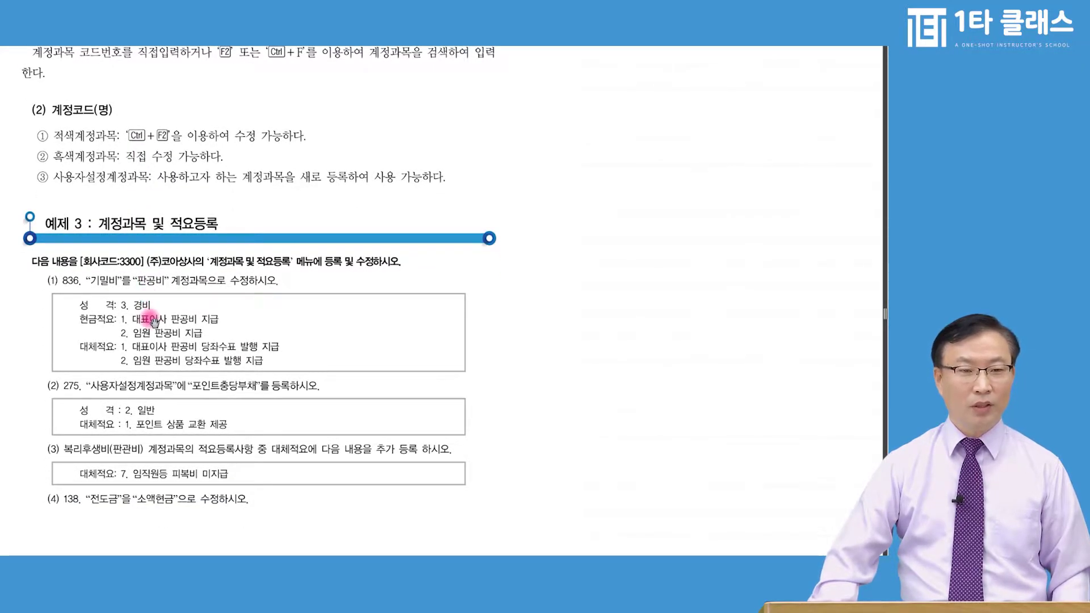
scroll(153, 323, down, 1)
scroll(156, 194, up, 1)
click(117, 225)
click(114, 238)
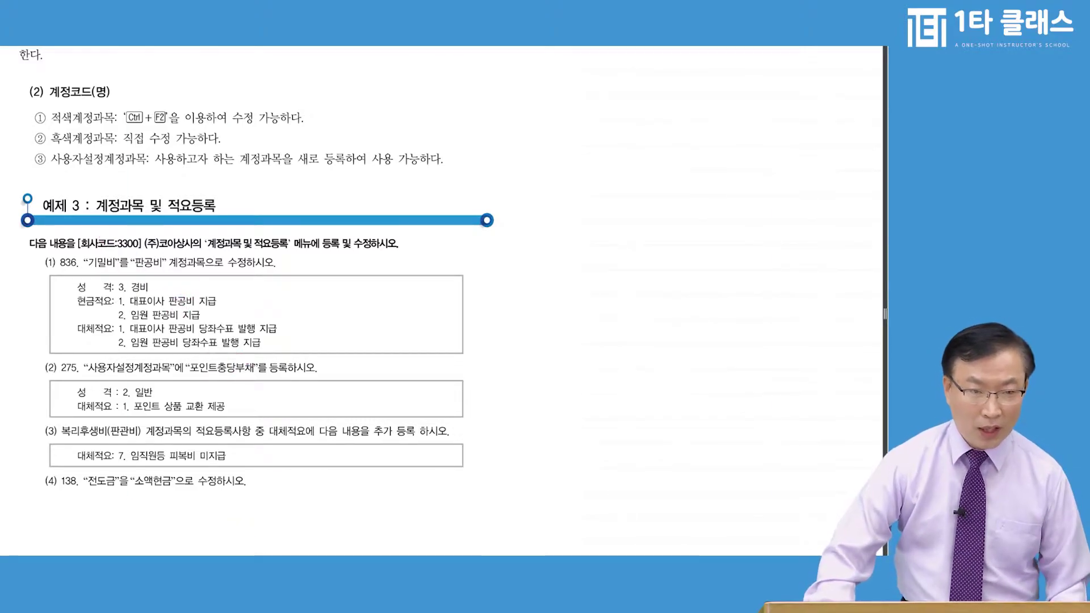
click(287, 564)
- Close and reopen 계정과목및적요등록 from 기초정보관리, starting at account 0101
click(287, 125)
click(288, 127)
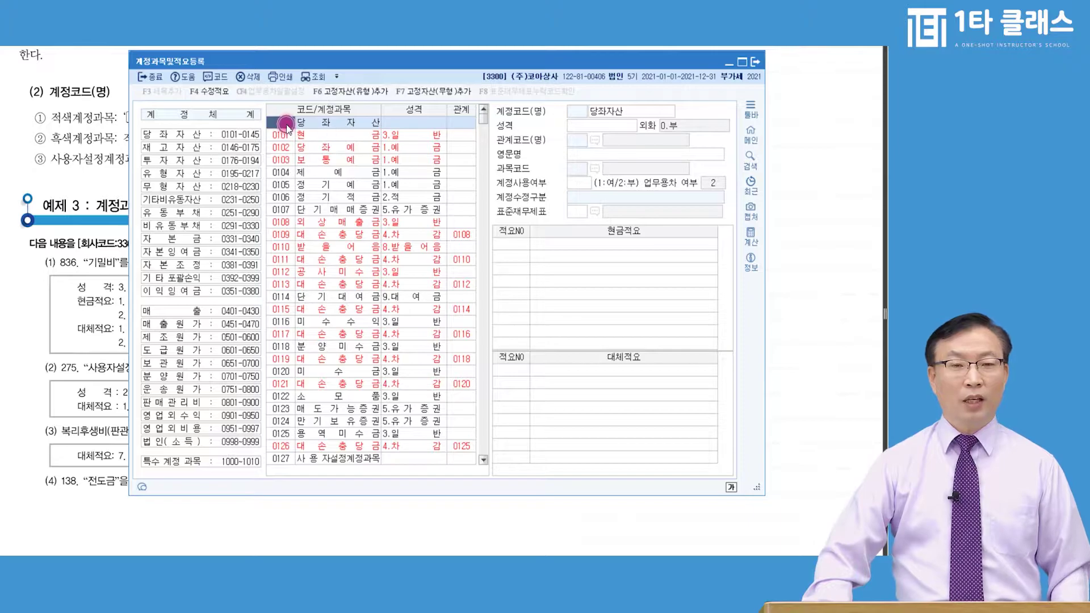
key(Escape)
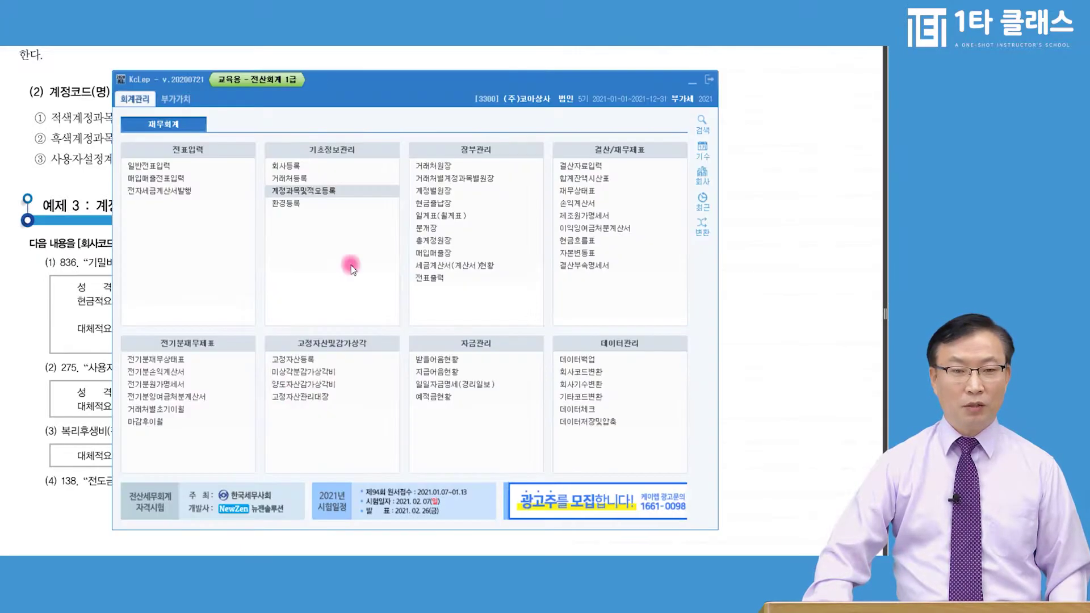
click(319, 193)
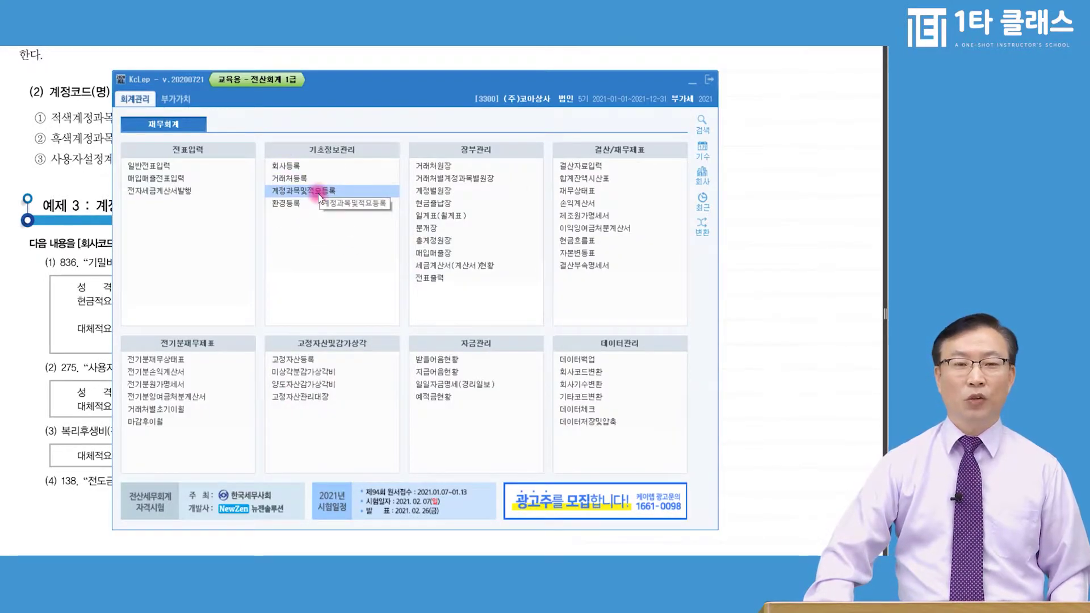
click(290, 123)
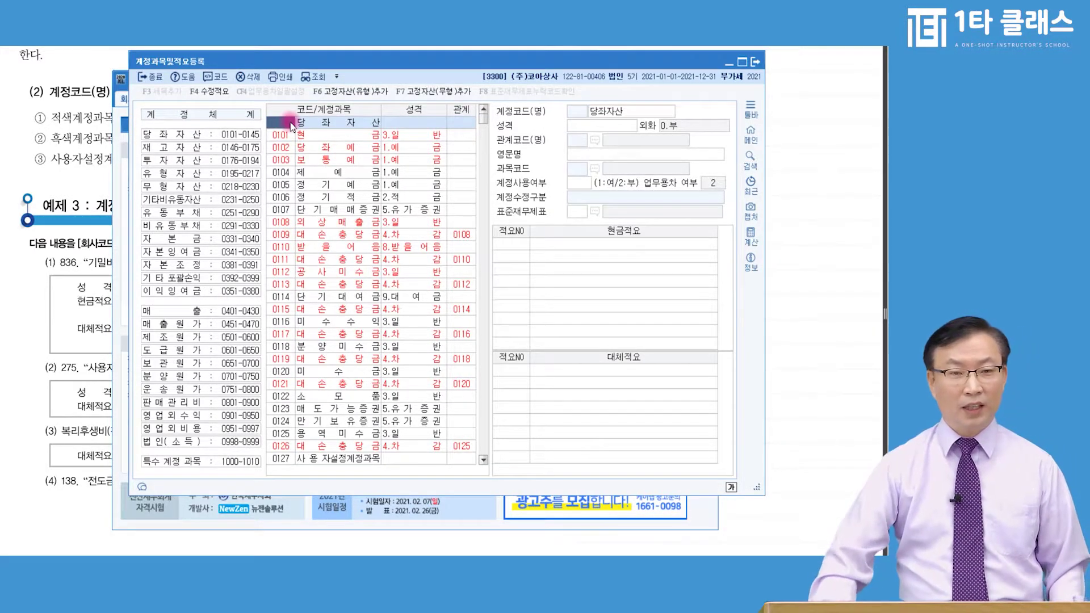
- Jump to account 0836 and rename 기밀비 to 판공비, keeping type 3.경비
text(836)
key(Return)
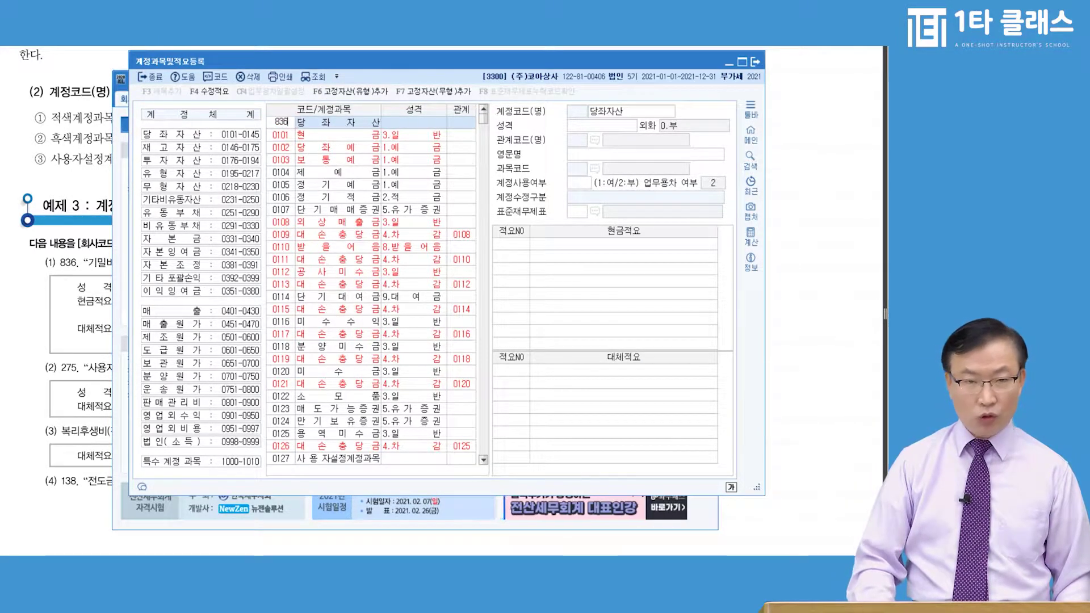
scroll(339, 375, down, 3)
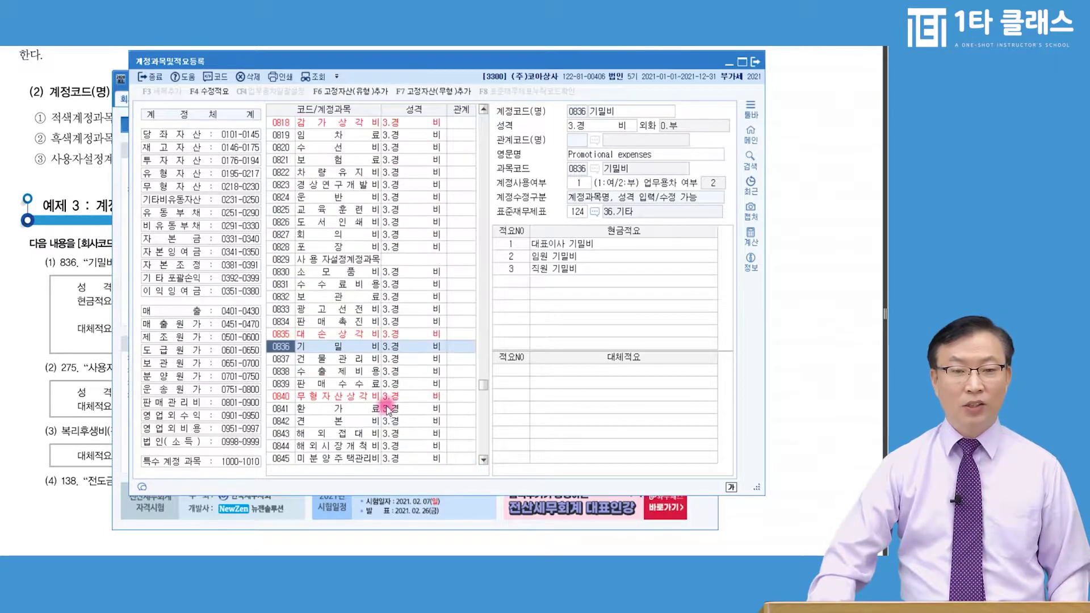
click(336, 351)
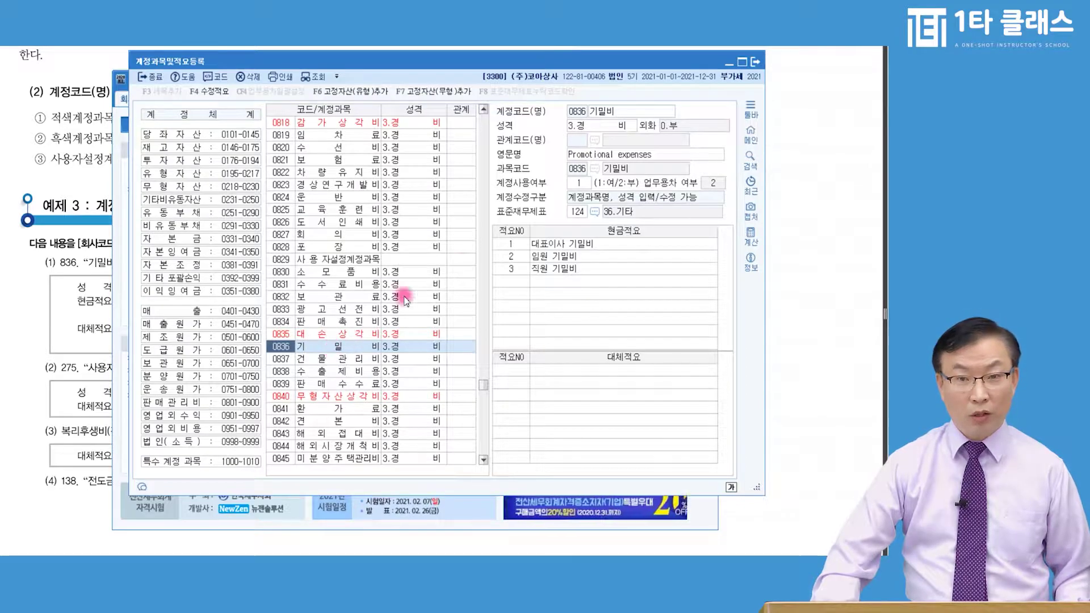
click(614, 112)
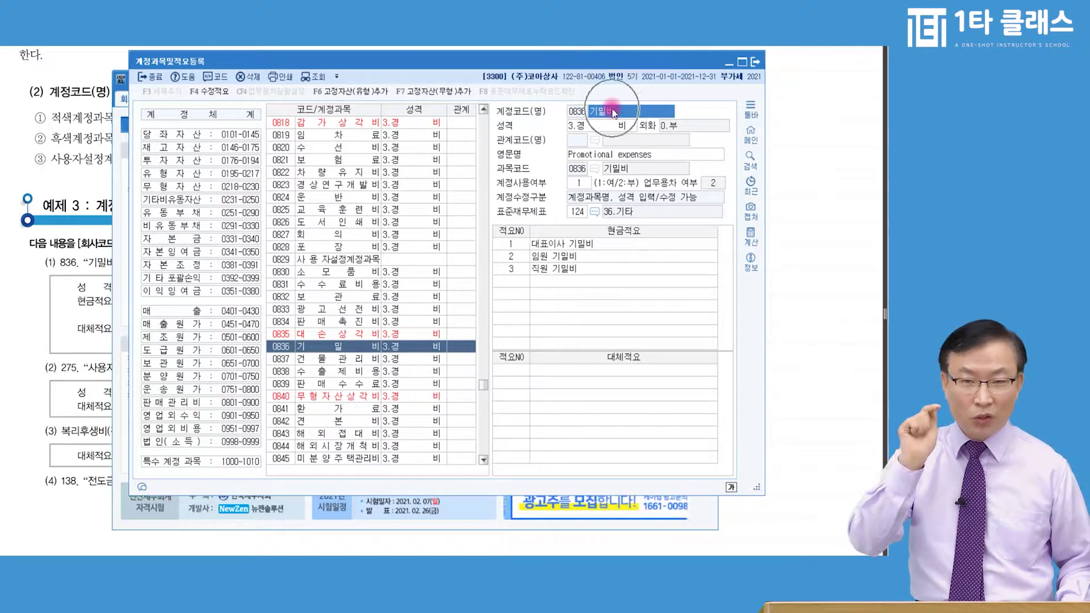
text(판ㄱ)
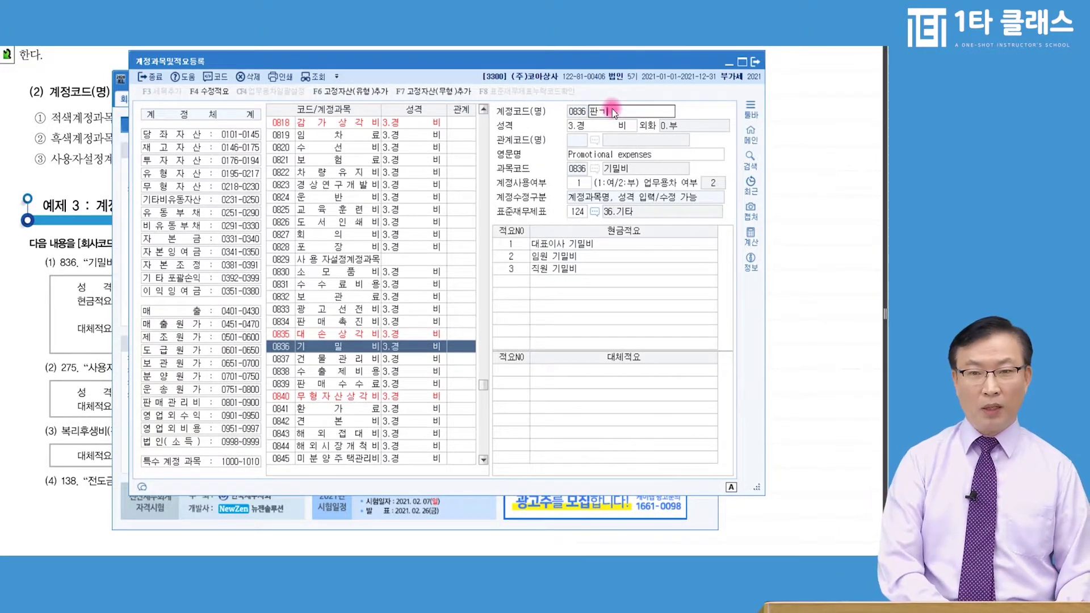
text(비)
key(Return)
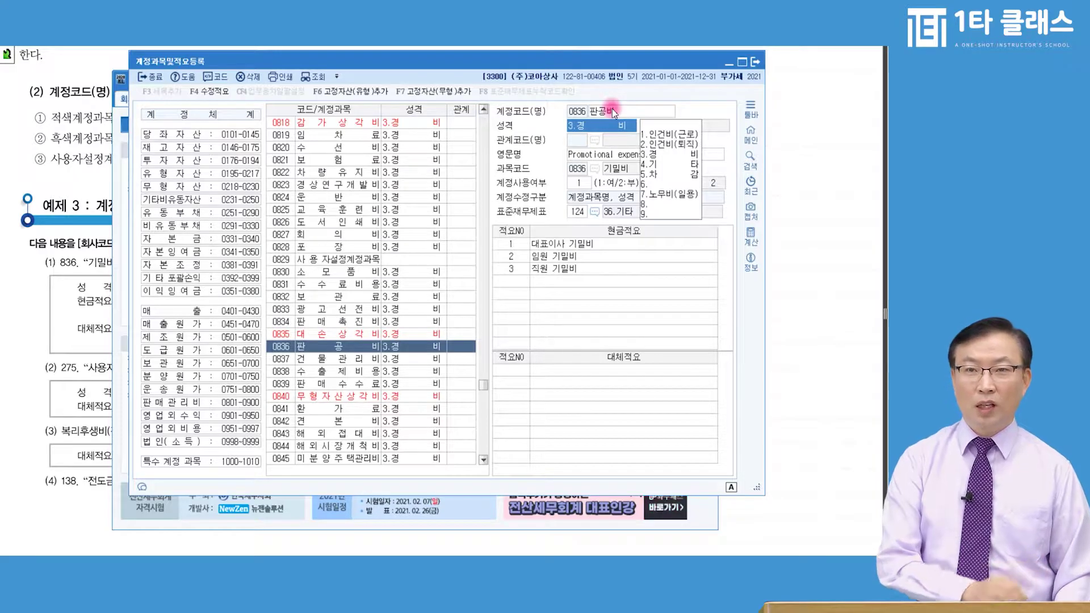
key(Return)
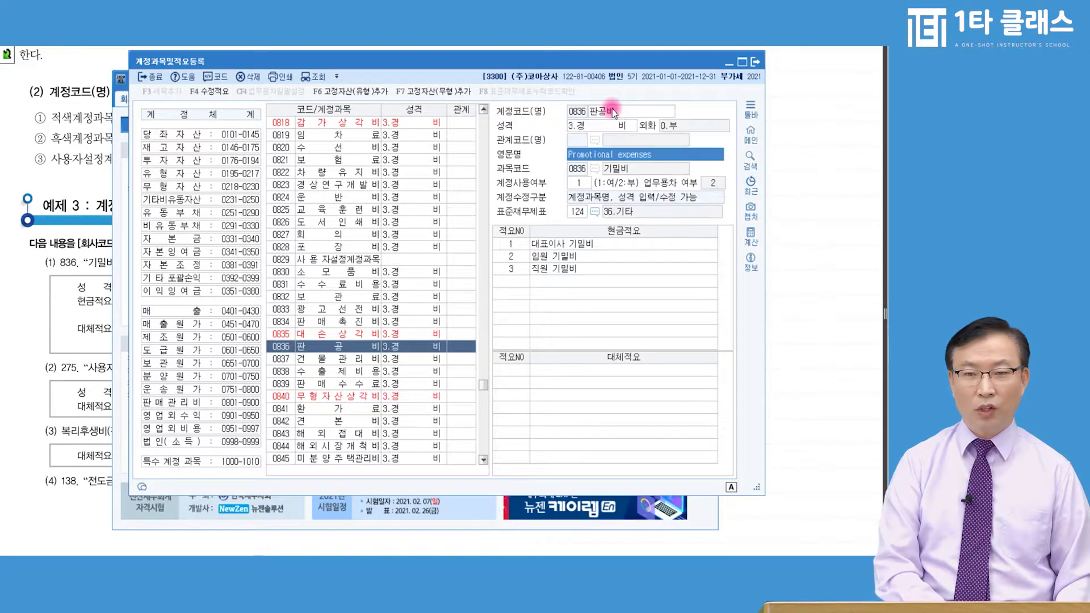
key(Return)
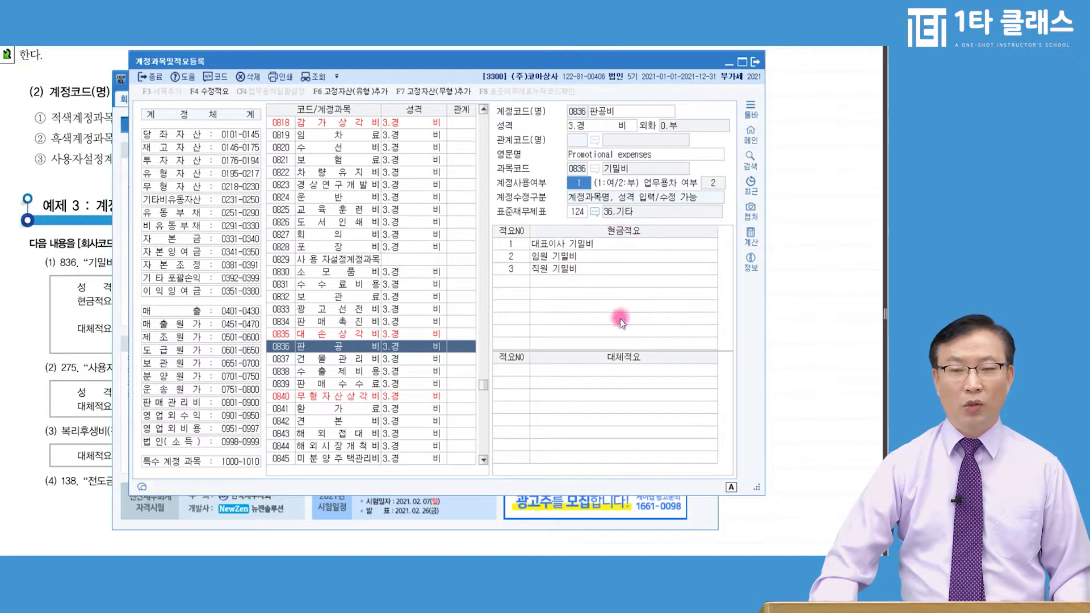
- Replace account 0836's first cash memo 대표이사 기밀비 with '대표이사 판공비 지급'
click(511, 243)
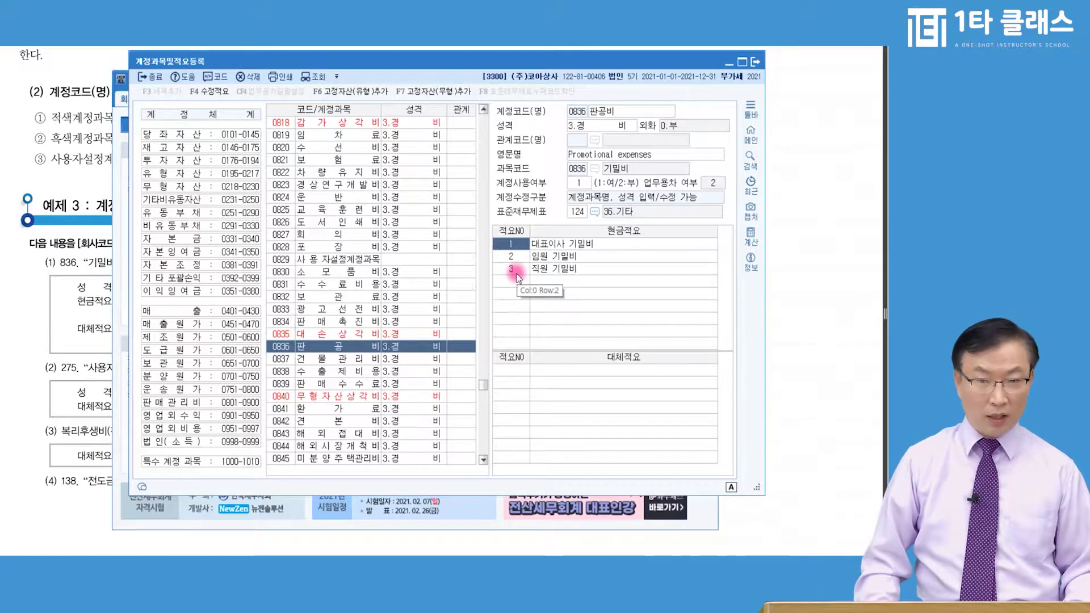
key(Return)
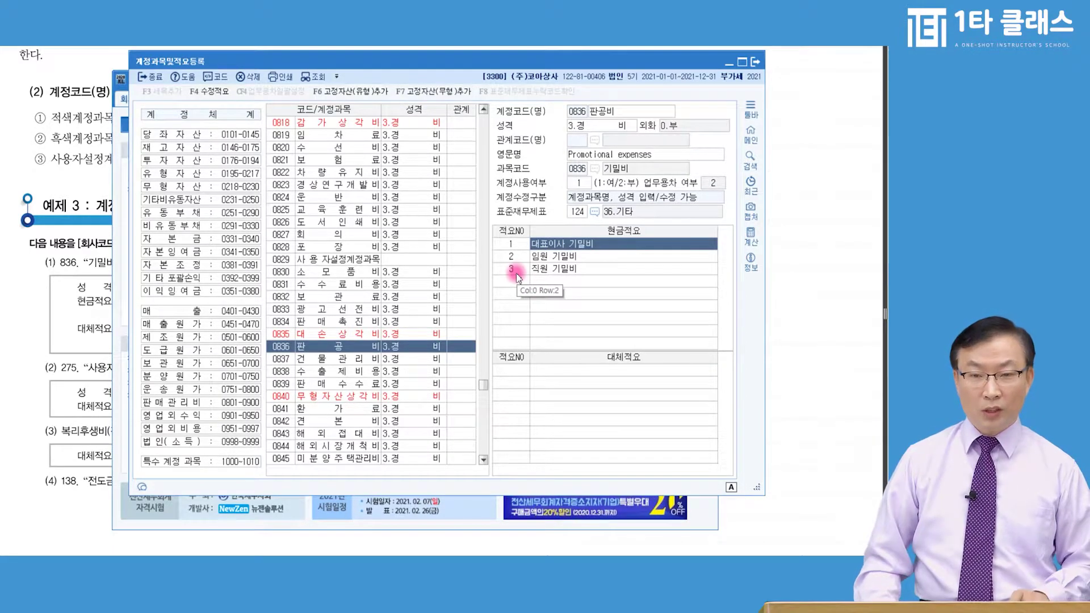
key(Delete)
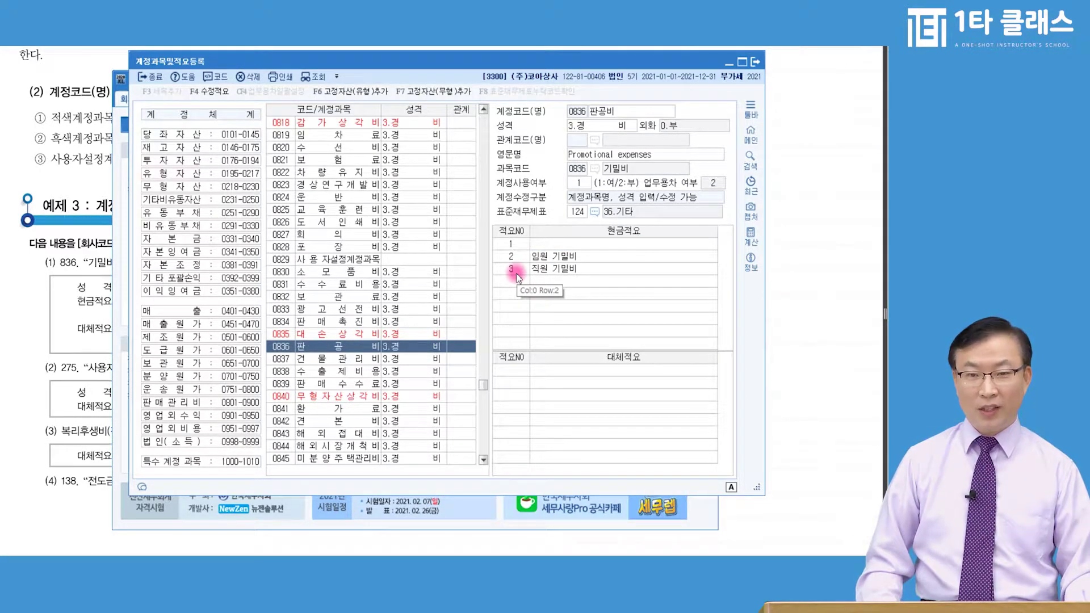
key(Escape)
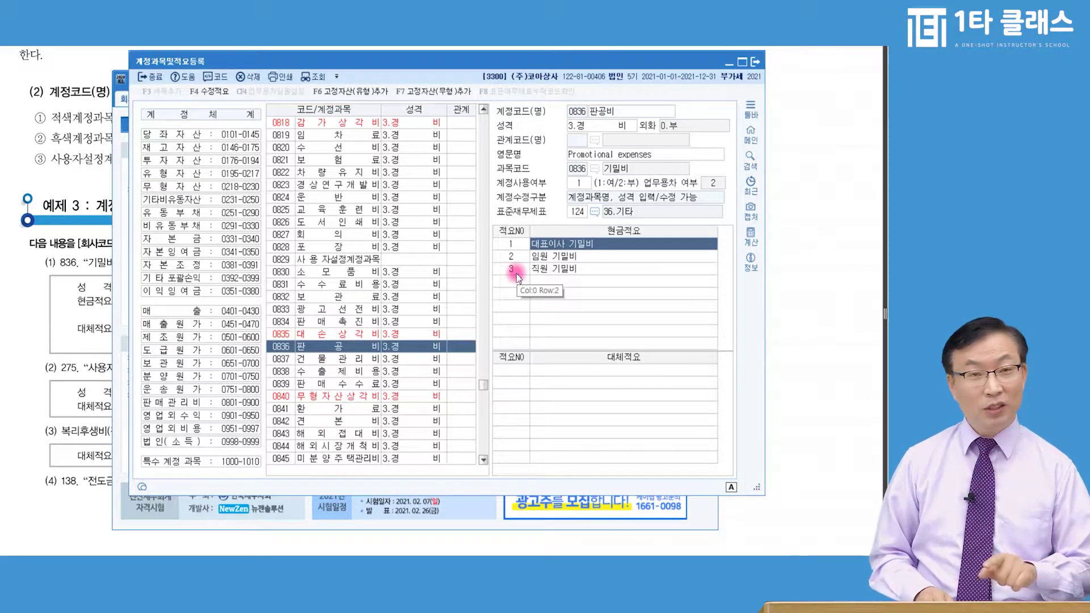
key(Delete)
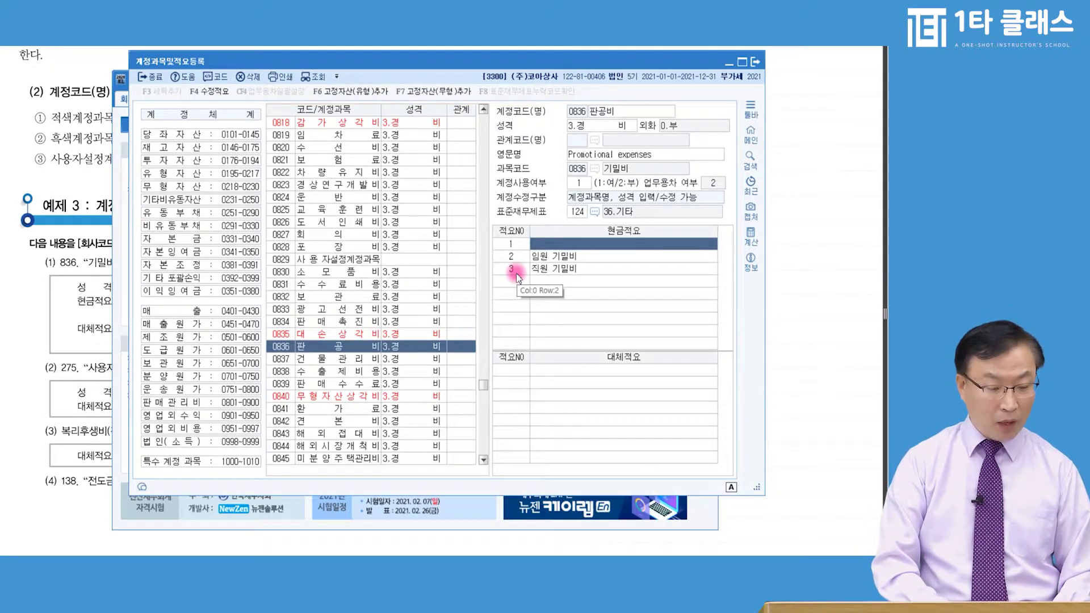
text(대표이사)
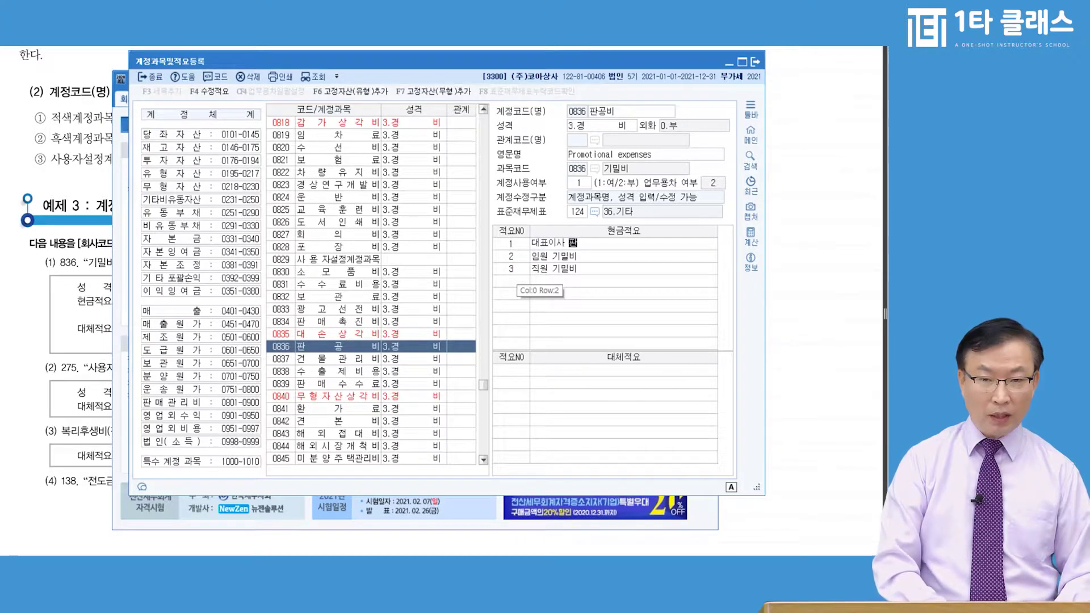
text( 판공비 지급)
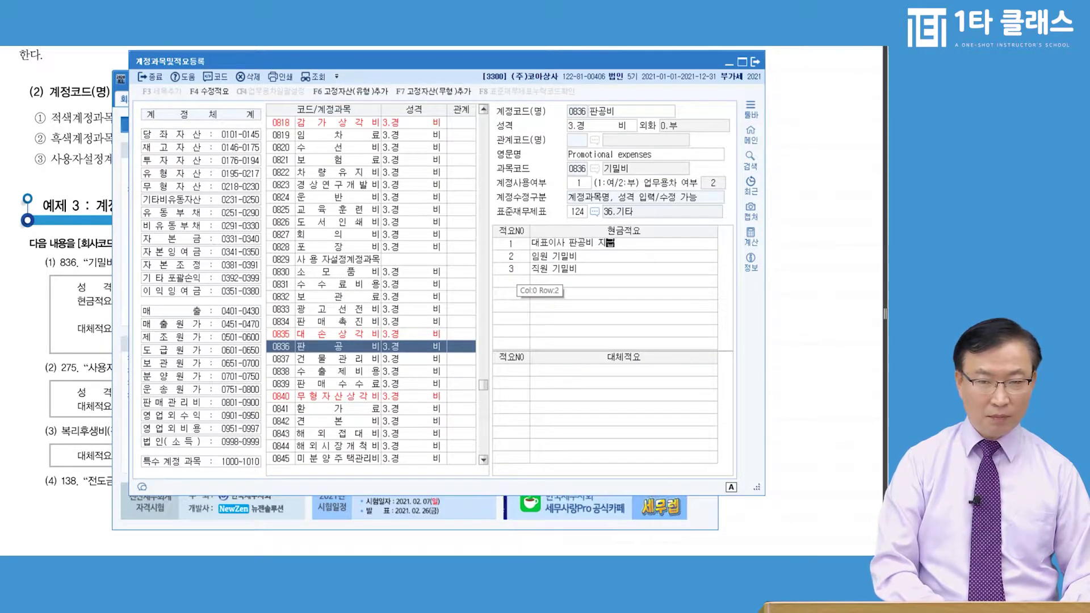
click(513, 270)
- Set the second cash memo to '임원 판공비 지급', blank the third memo, and close the window
key(Return)
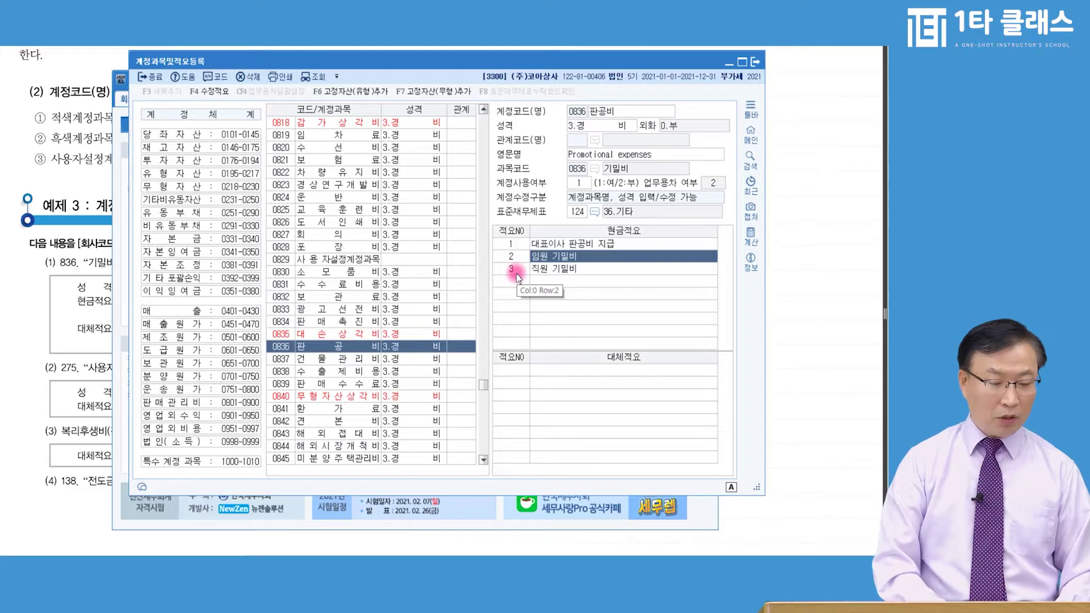
text(임원 판공비 지급)
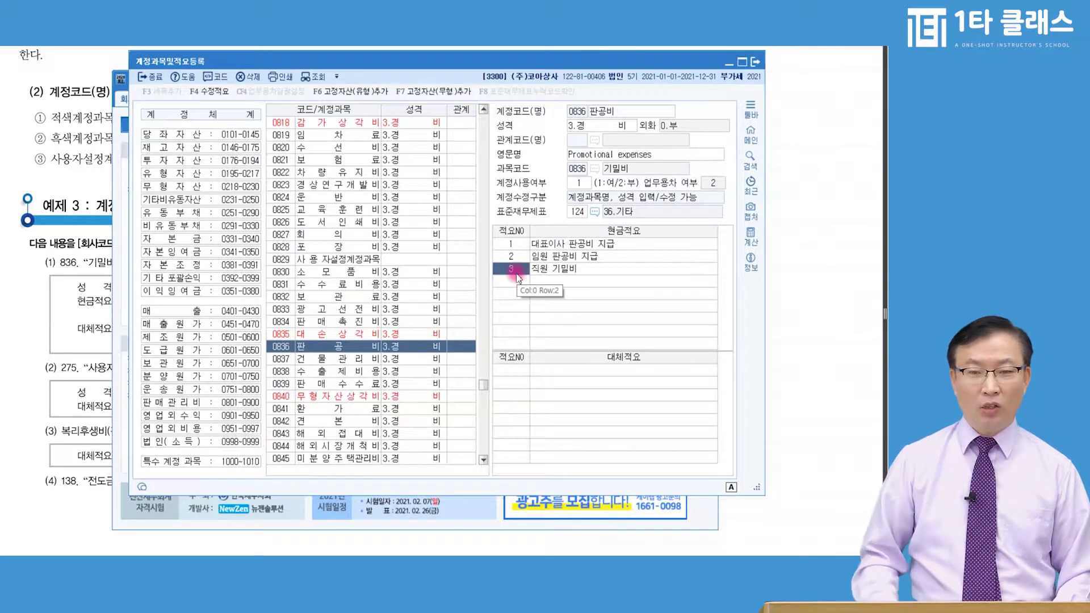
key(Return)
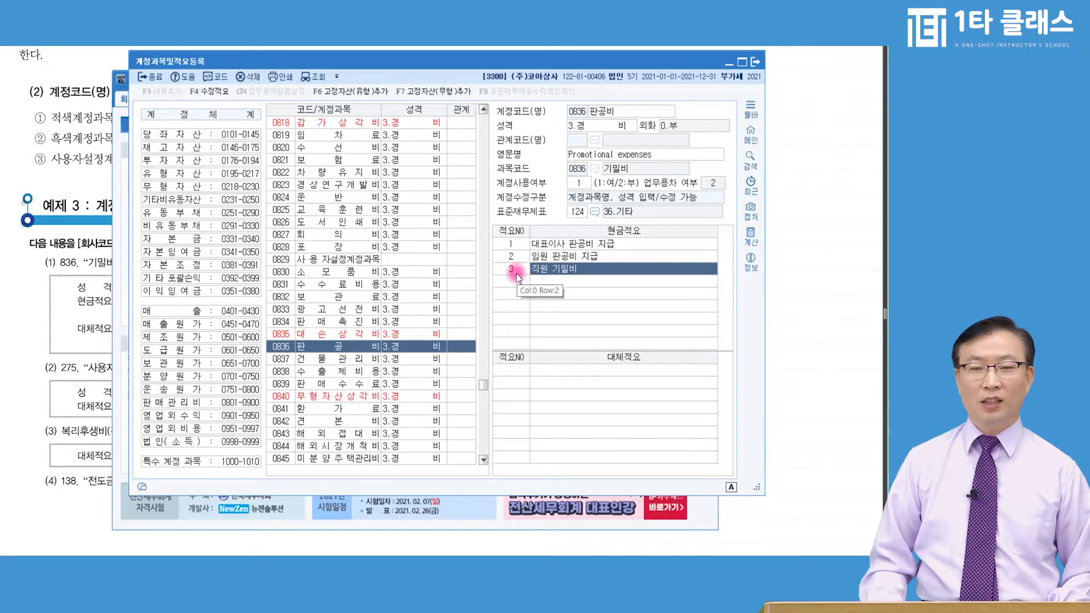
key(BackSpace)
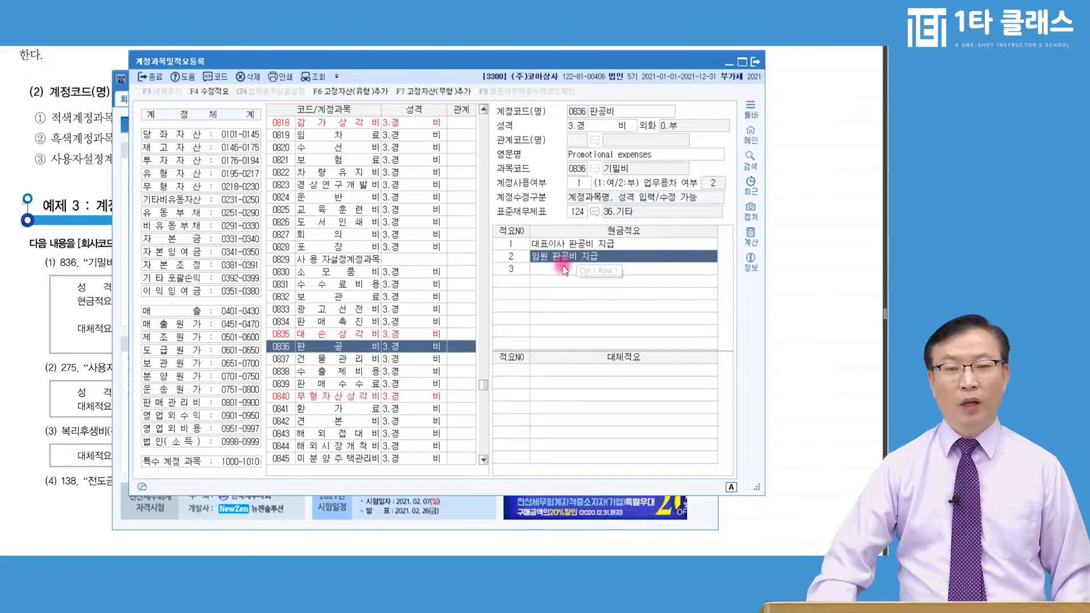
key(Return)
key(Escape)
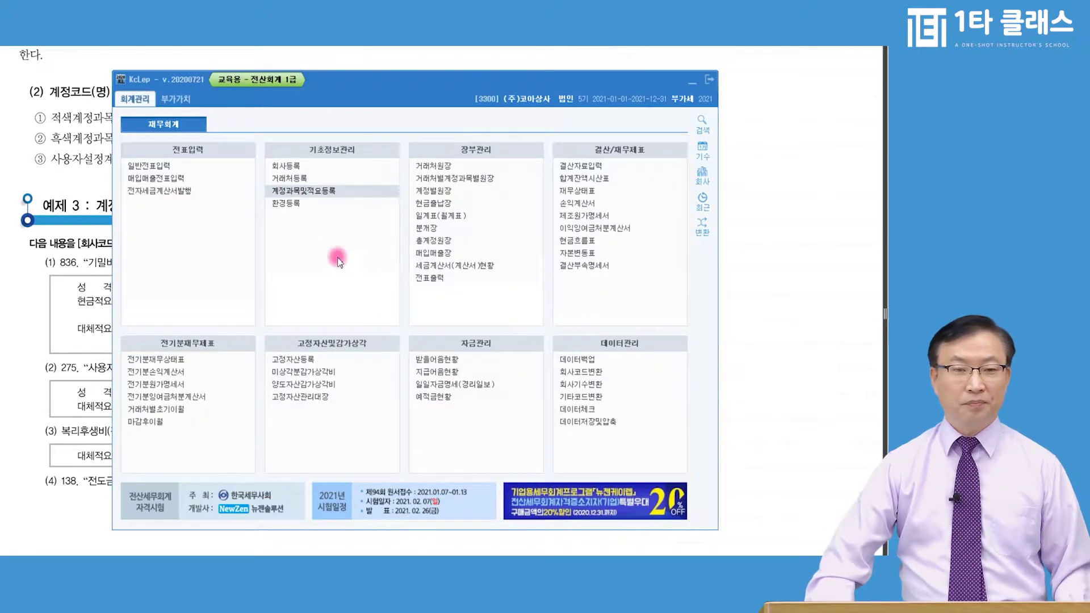
- Try deleting account 836's third cash memo 직원 기밀비, then clear its text instead
click(310, 192)
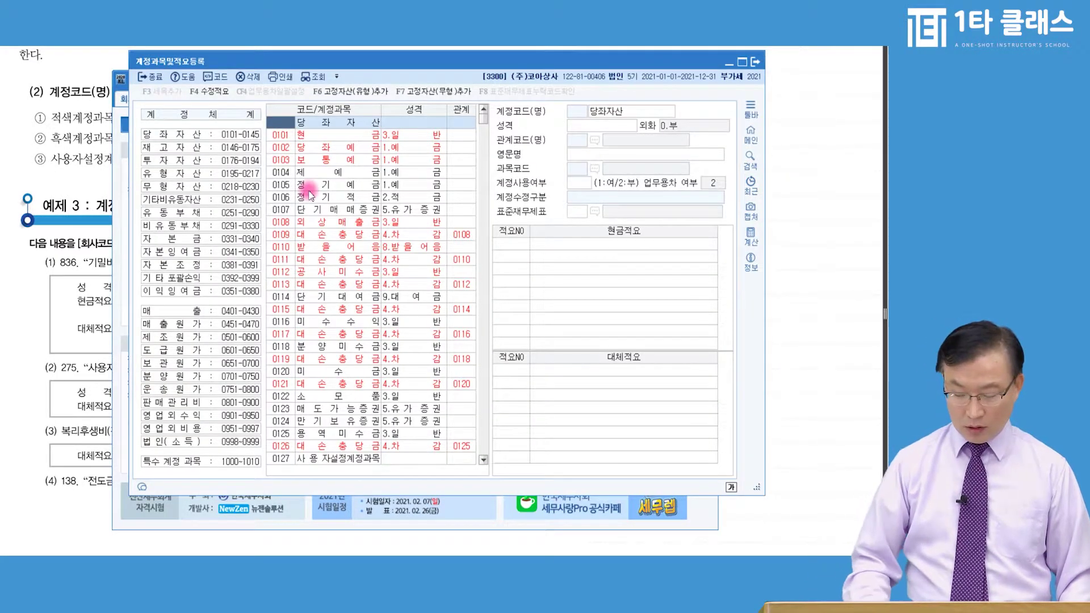
text(836)
key(Return)
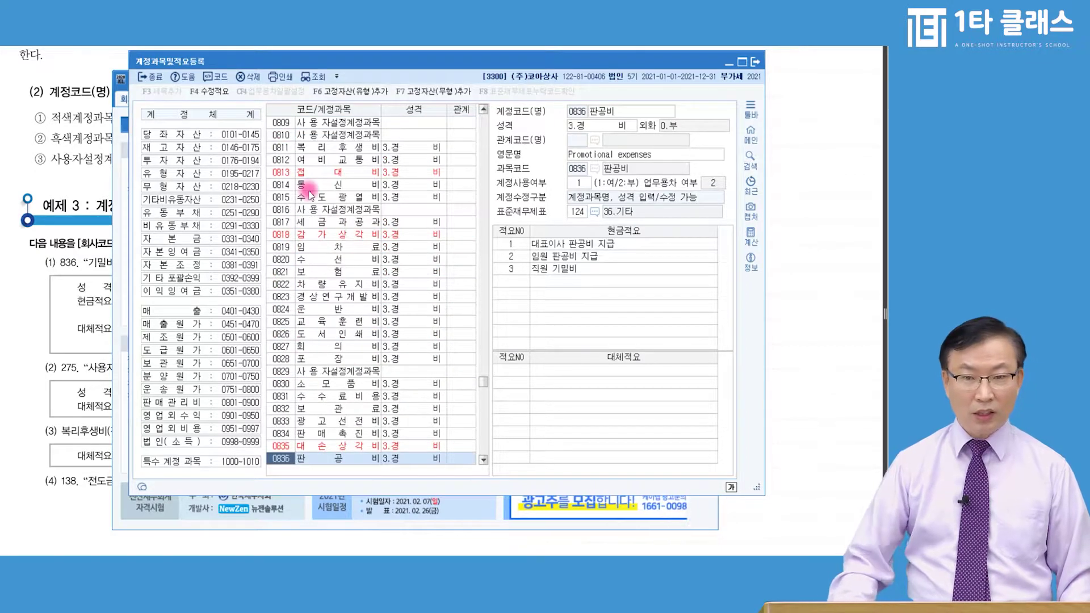
click(590, 271)
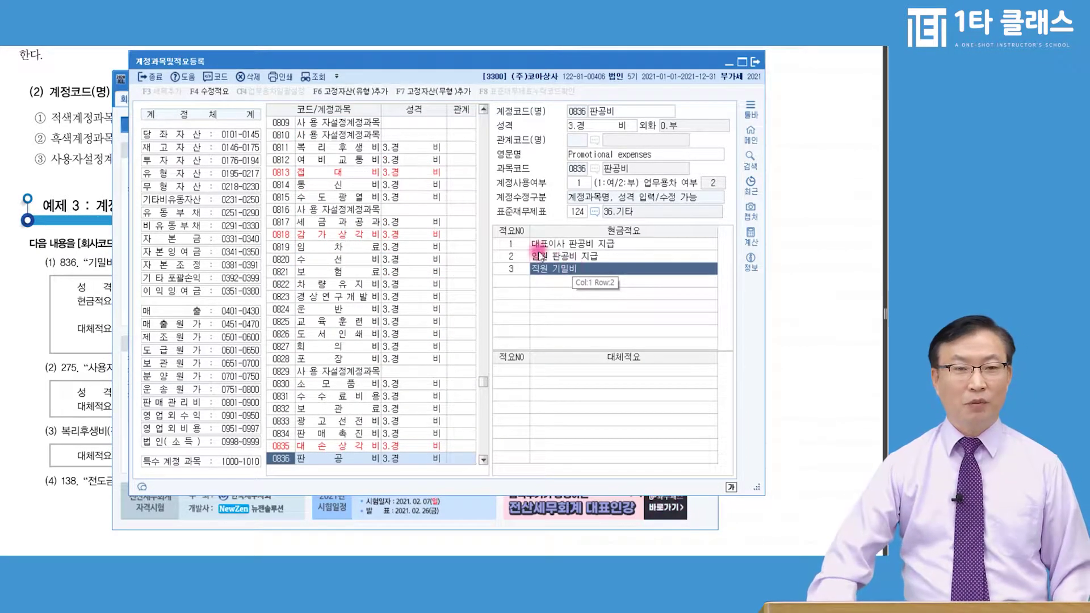
click(251, 76)
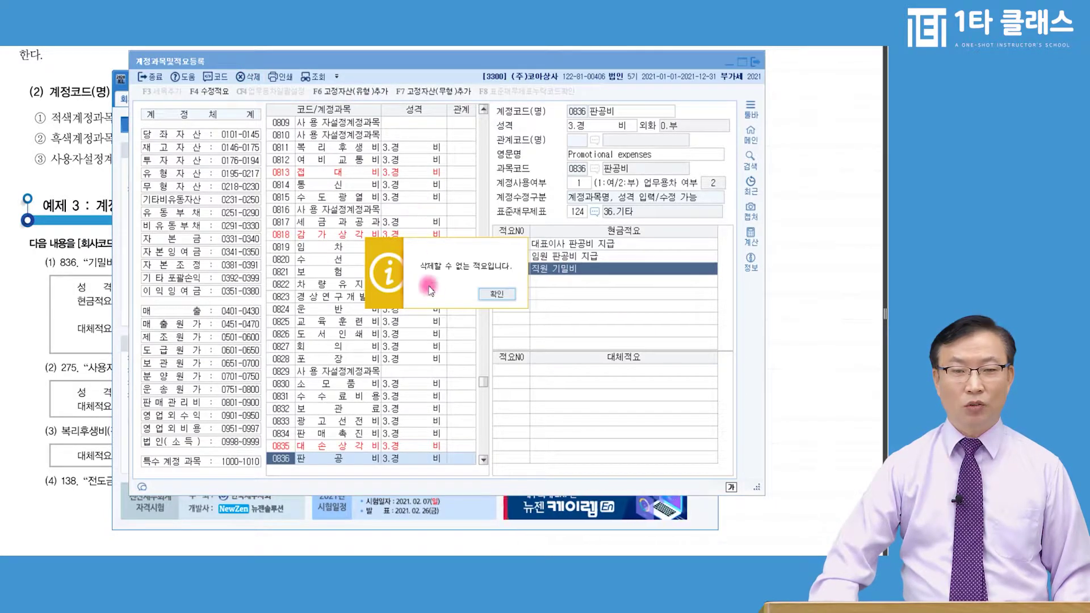
click(498, 294)
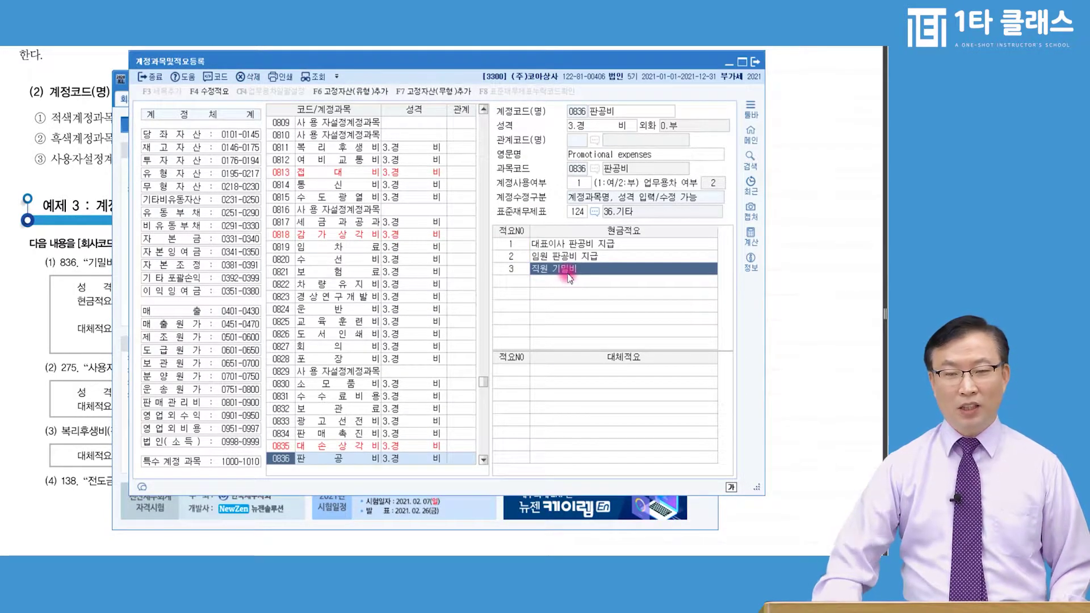
click(570, 277)
key(Delete)
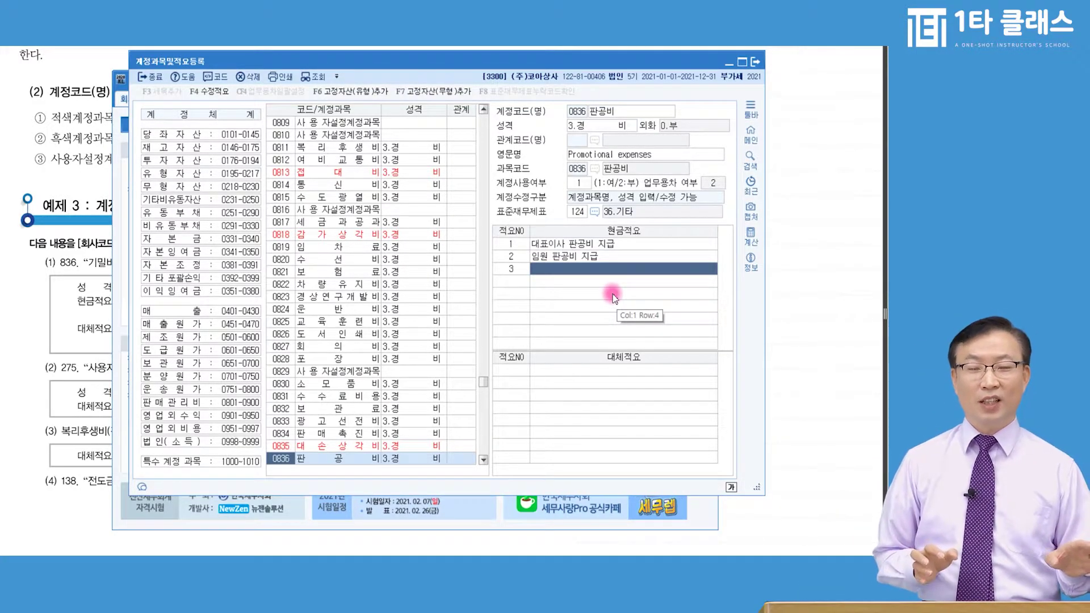
text(.)
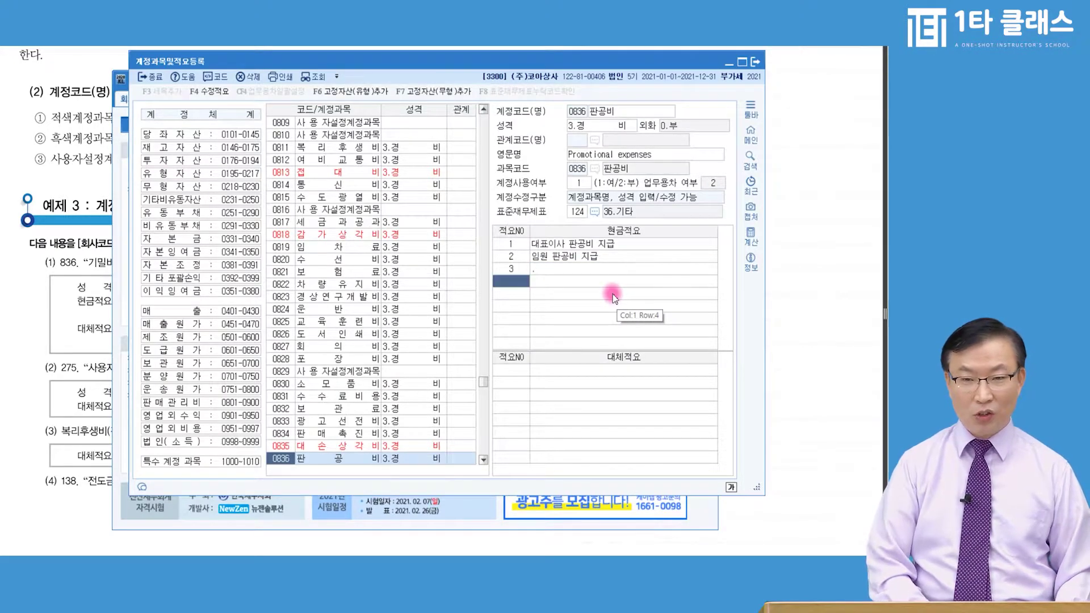
key(Escape)
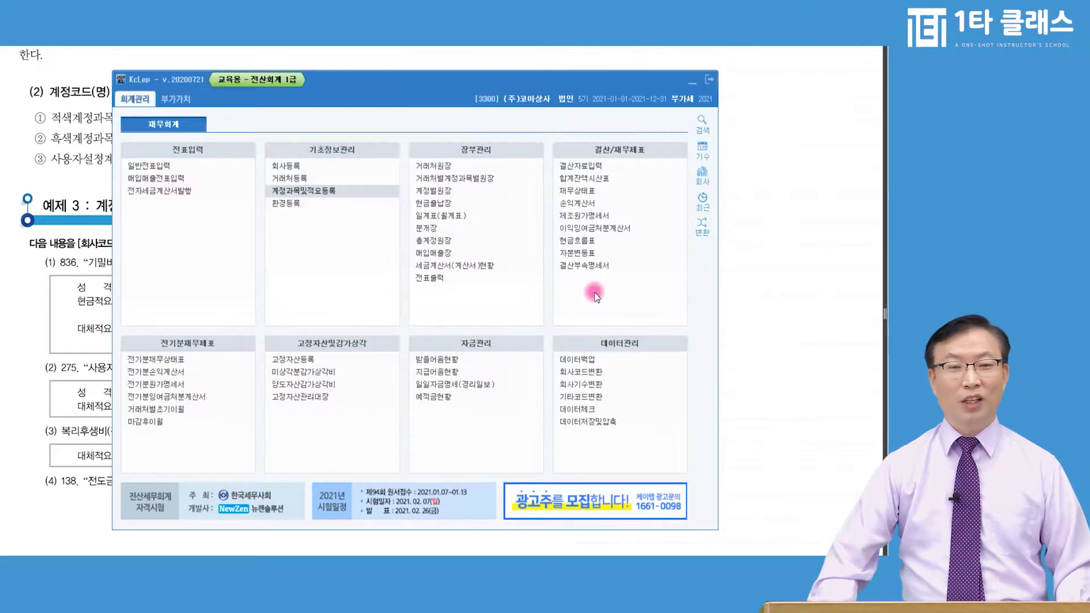
- Reopen account 836 to verify the two 판공비 지급 cash memos and the empty third memo
click(339, 189)
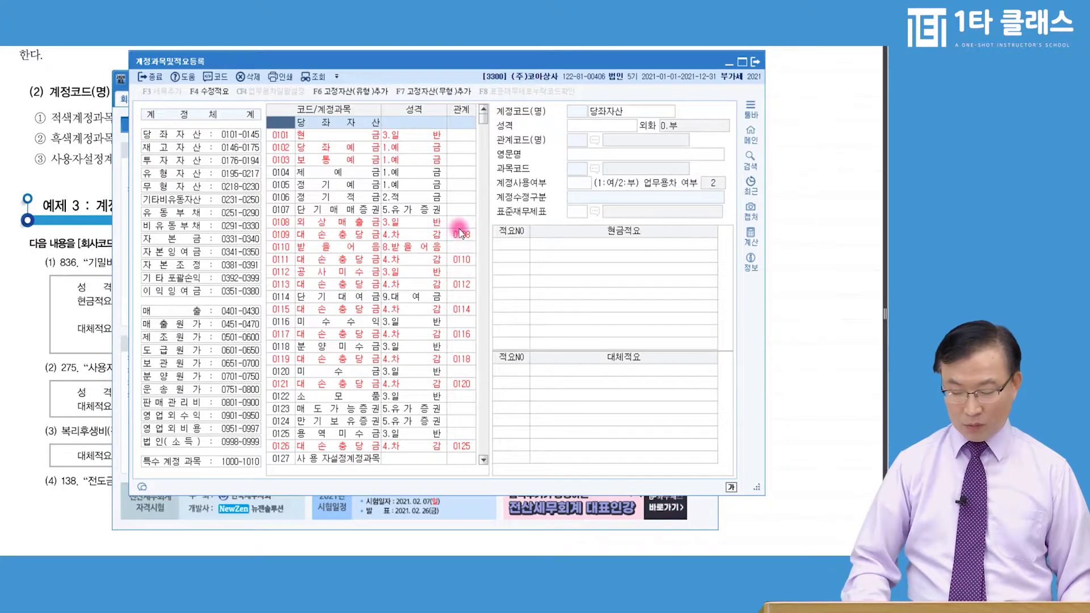
text(836)
key(Return)
click(566, 271)
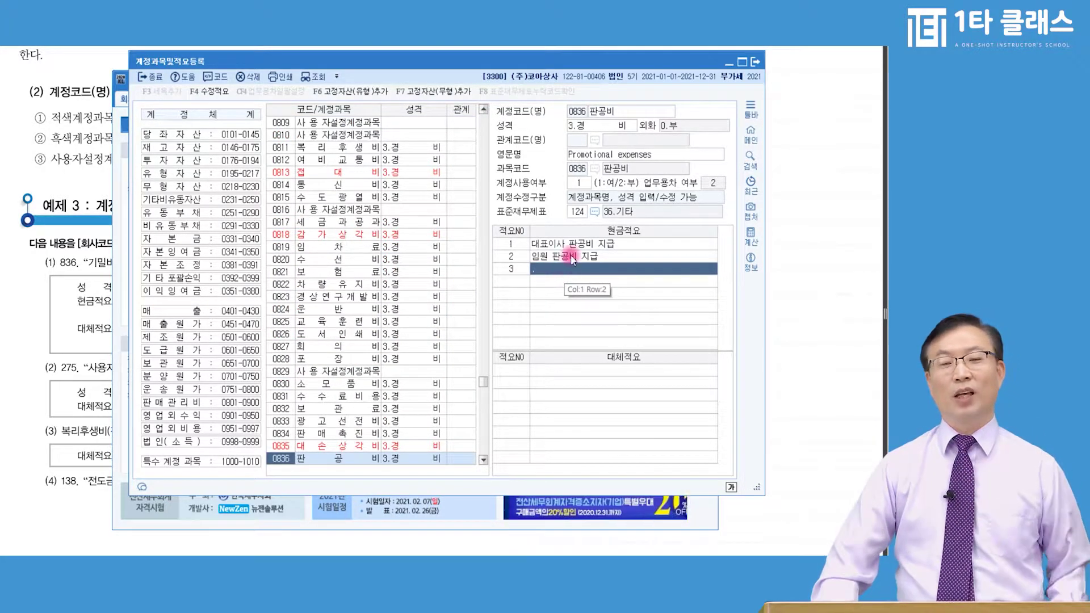
click(570, 245)
click(574, 257)
click(580, 244)
click(575, 257)
click(579, 245)
click(577, 257)
click(564, 272)
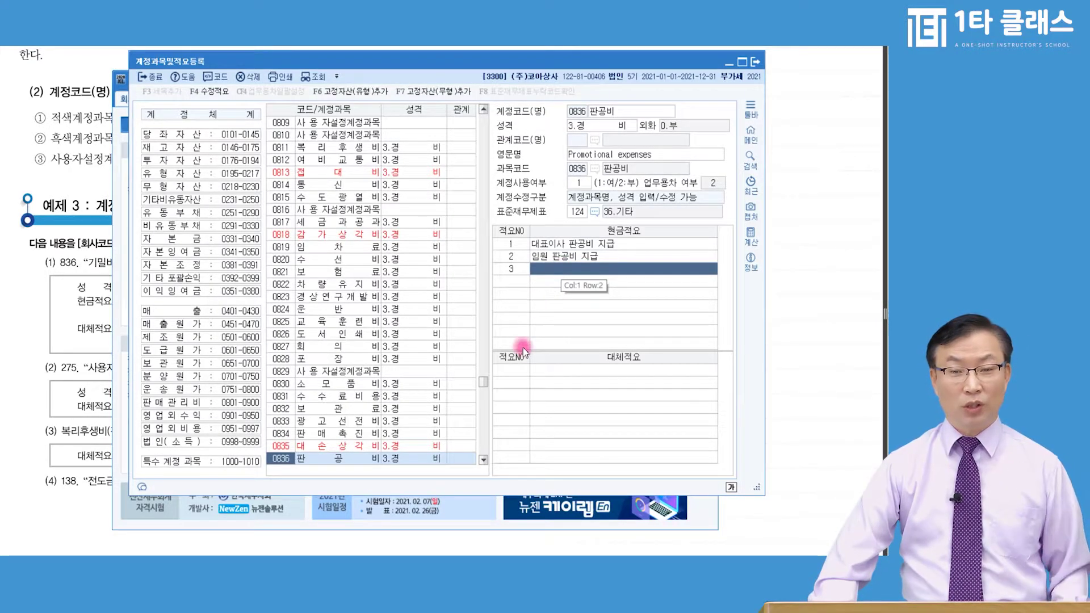
click(513, 374)
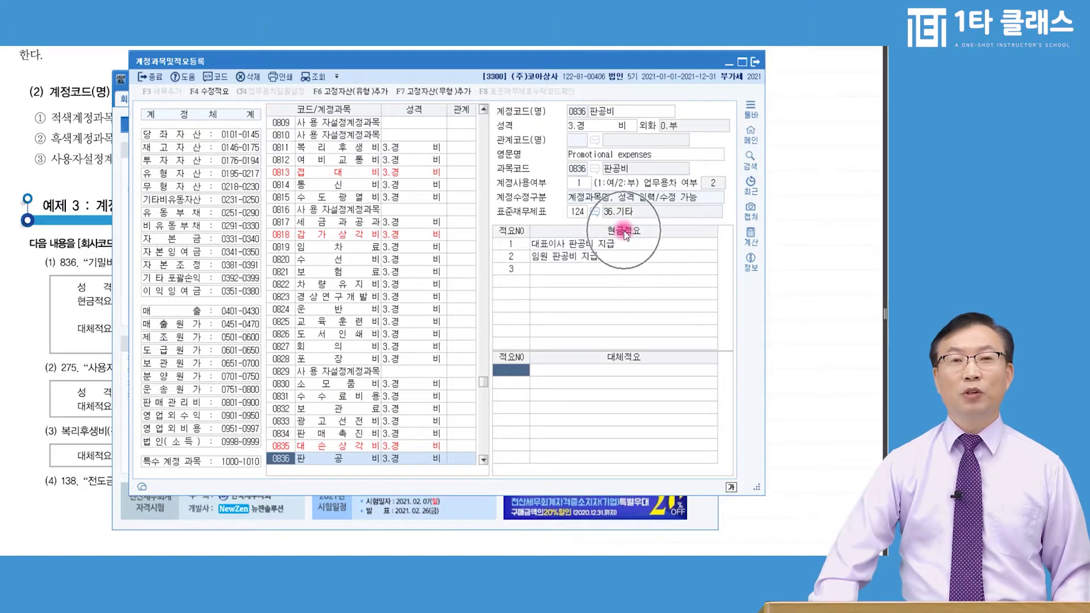
- Add replacement memo 1 '대표이사 판공비 당좌수표 발행 지급' to account 0836
click(514, 373)
key(Return)
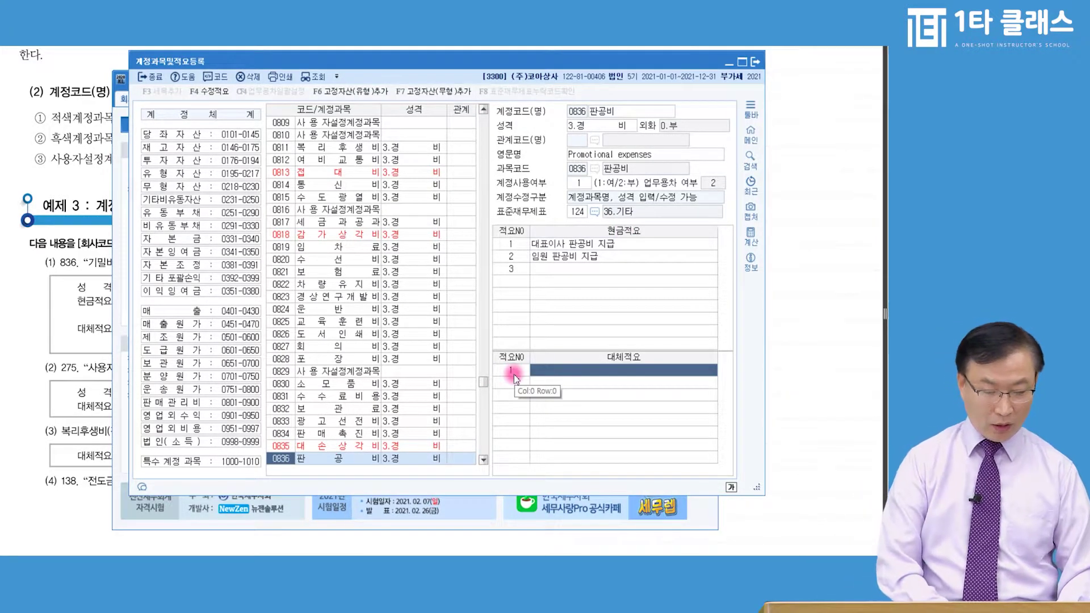
text(대표이사 판공비 당)
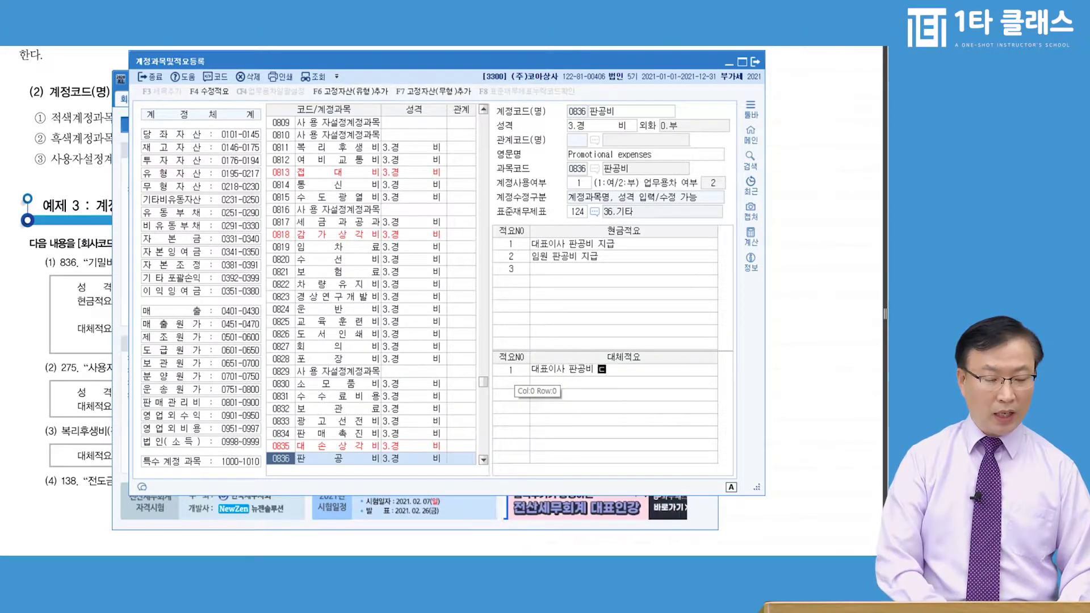
text(좌수표 )
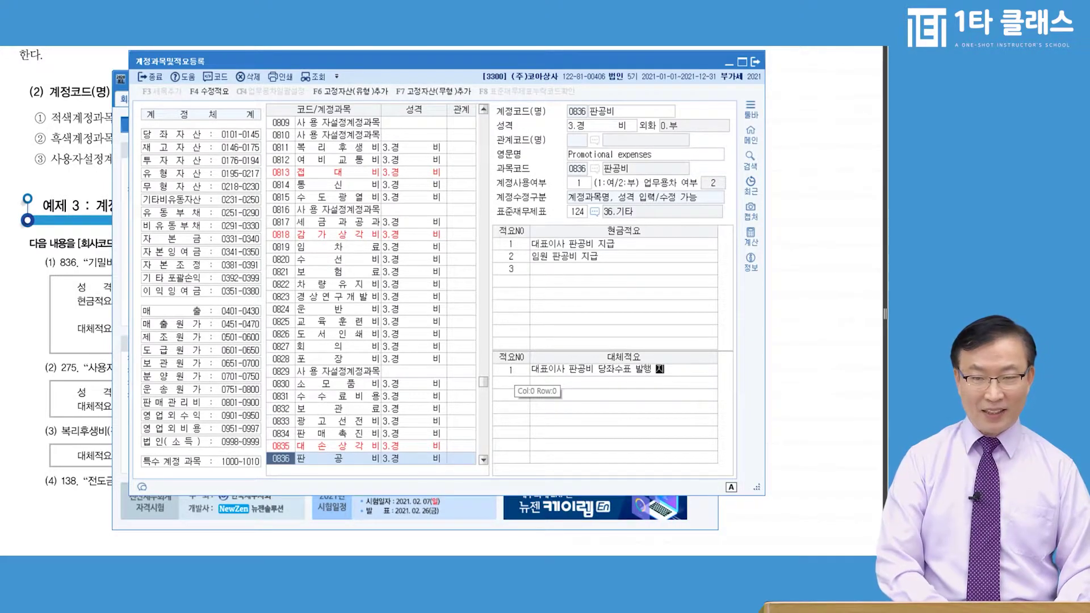
text(발행 지급)
click(515, 377)
- Add replacement memo 2 '임원 판공비 당좌수표 발행 지급'
text(2)
key(Return)
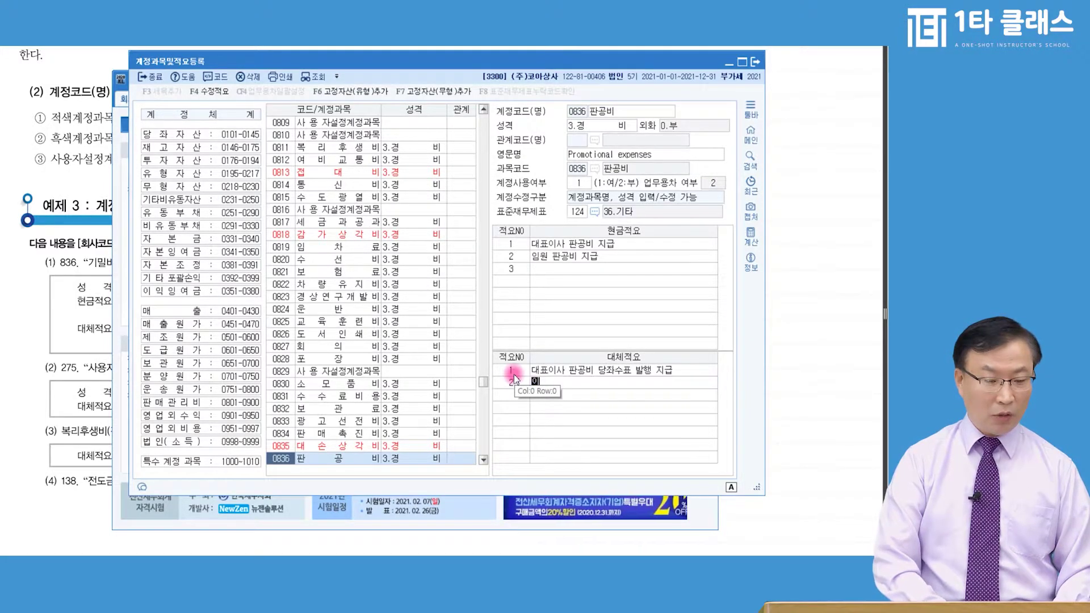
text(임원 판공비 당좌수표)
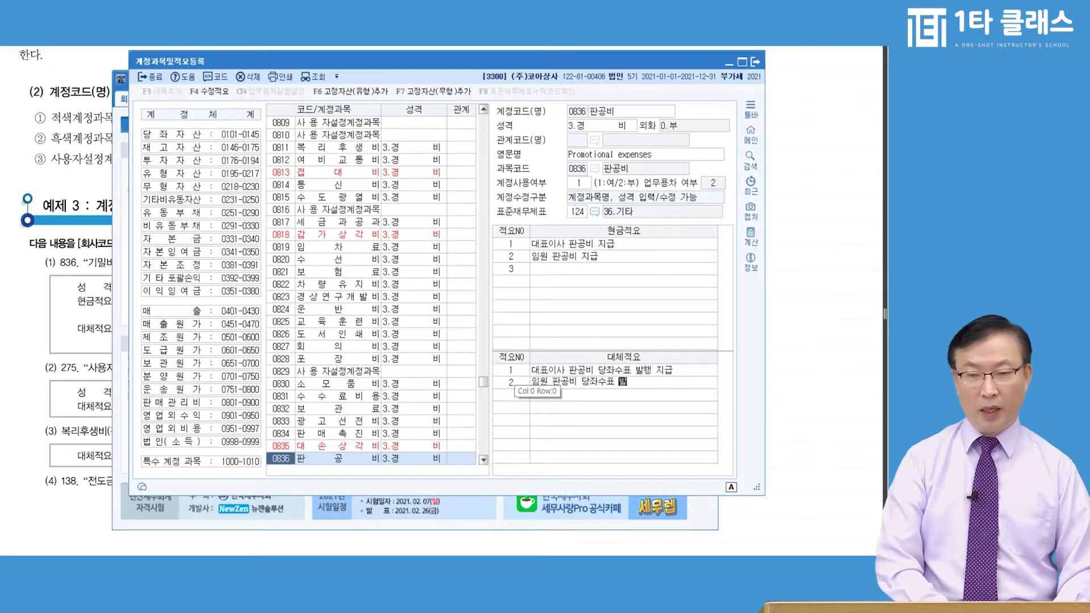
text( 발행 지급)
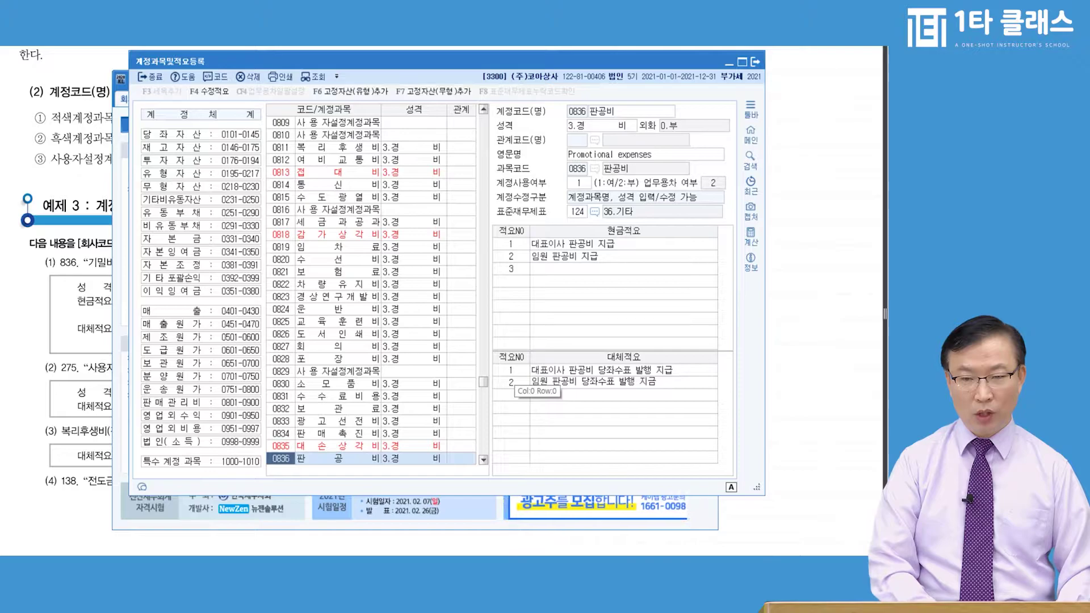
key(Return)
click(513, 374)
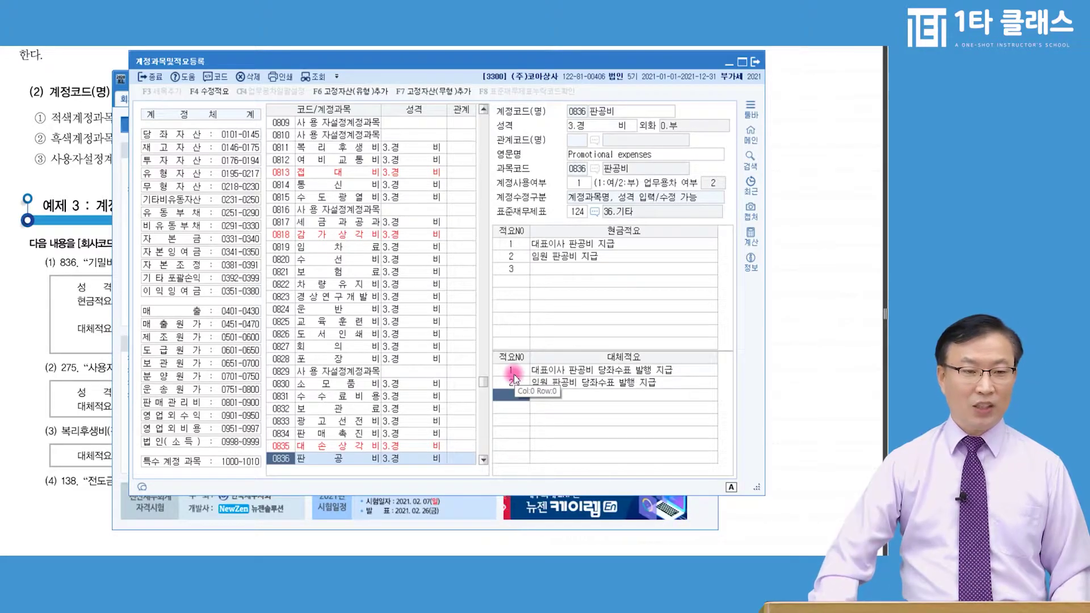
click(75, 369)
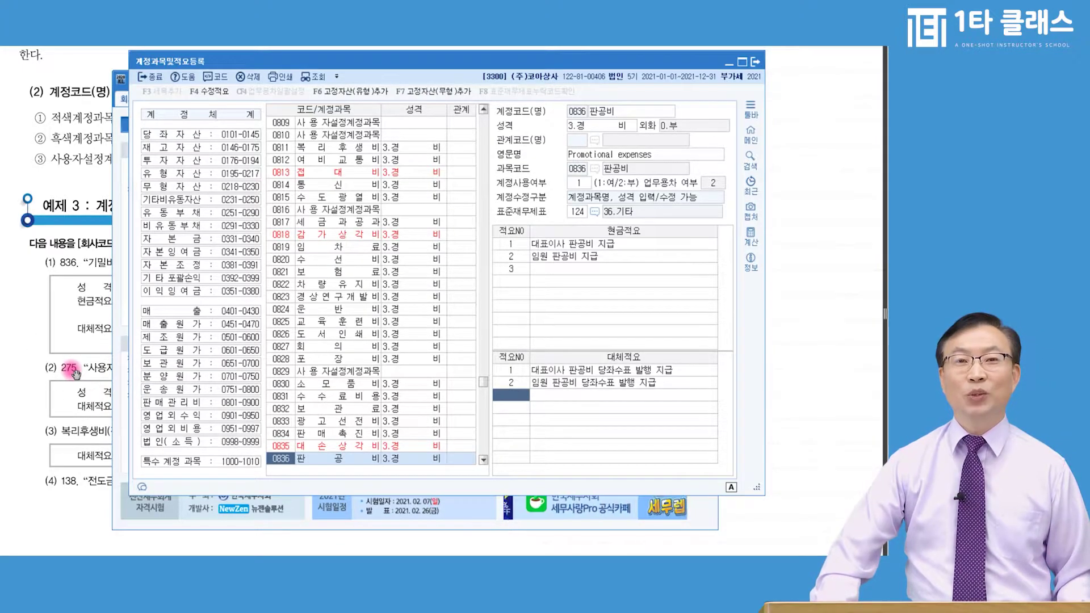
- Browse expense accounts such as 0814 통신비, 0820 수선비, 0824 운반비 and 0830 소모품비
click(285, 209)
click(283, 184)
click(282, 259)
click(278, 311)
click(278, 348)
click(278, 385)
click(290, 284)
click(286, 184)
click(281, 222)
click(281, 259)
click(281, 309)
click(281, 346)
click(281, 384)
click(282, 260)
click(282, 185)
click(283, 147)
click(282, 223)
click(283, 260)
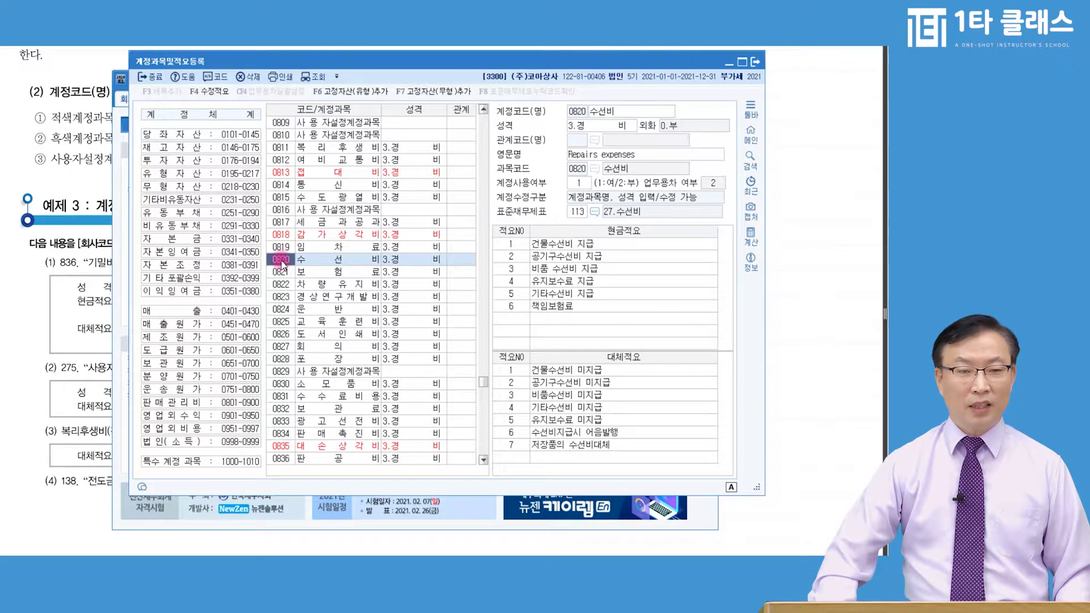
- Jump to account 0275 사용자설정계정과목, comparing 당좌예금 and 보통예금 along the way
text(275)
key(Return)
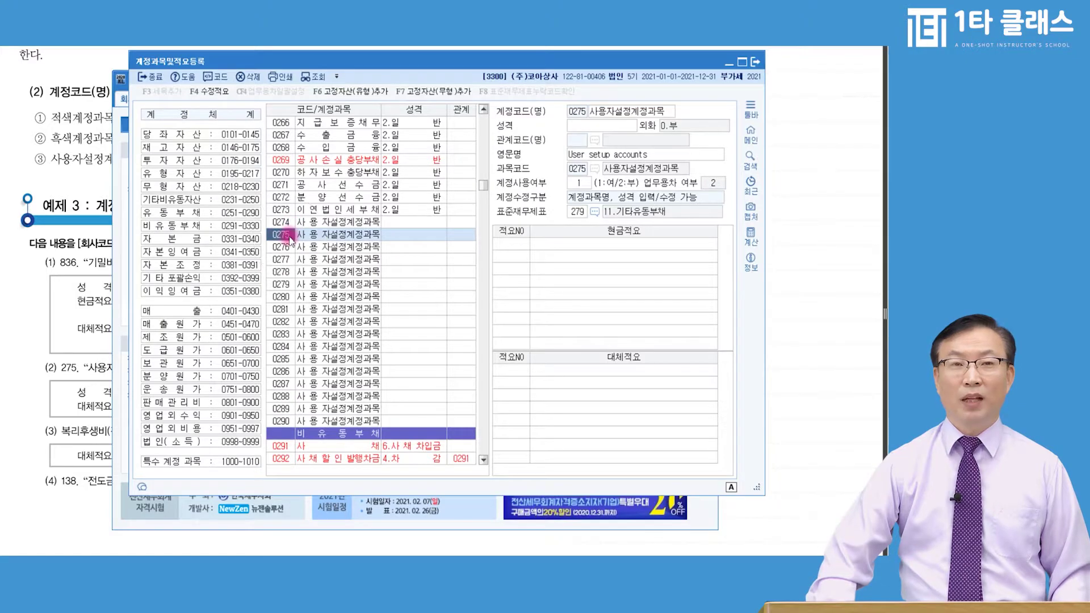
click(289, 241)
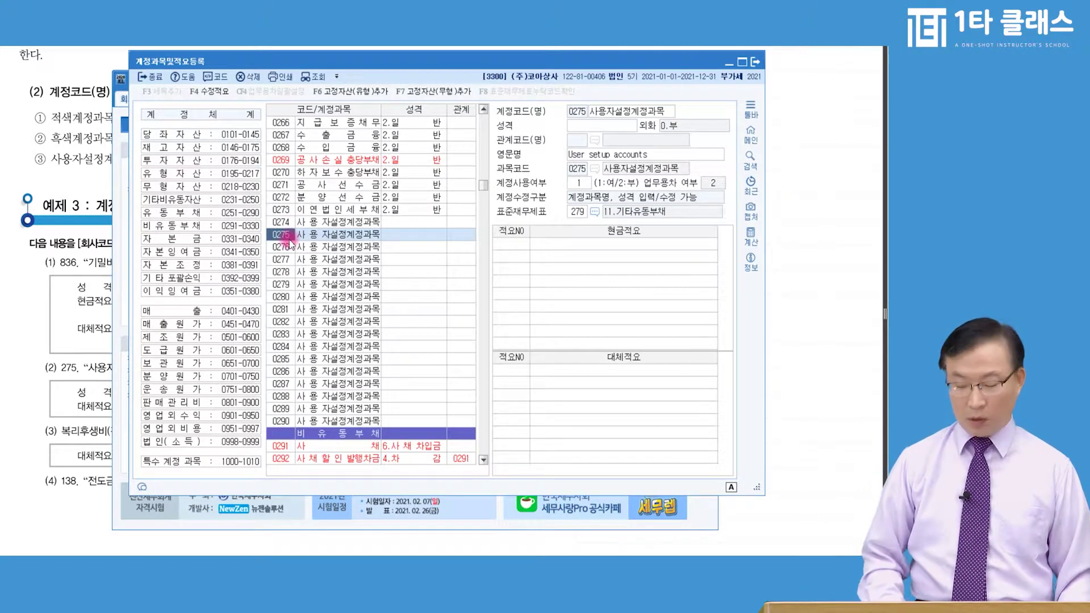
click(290, 239)
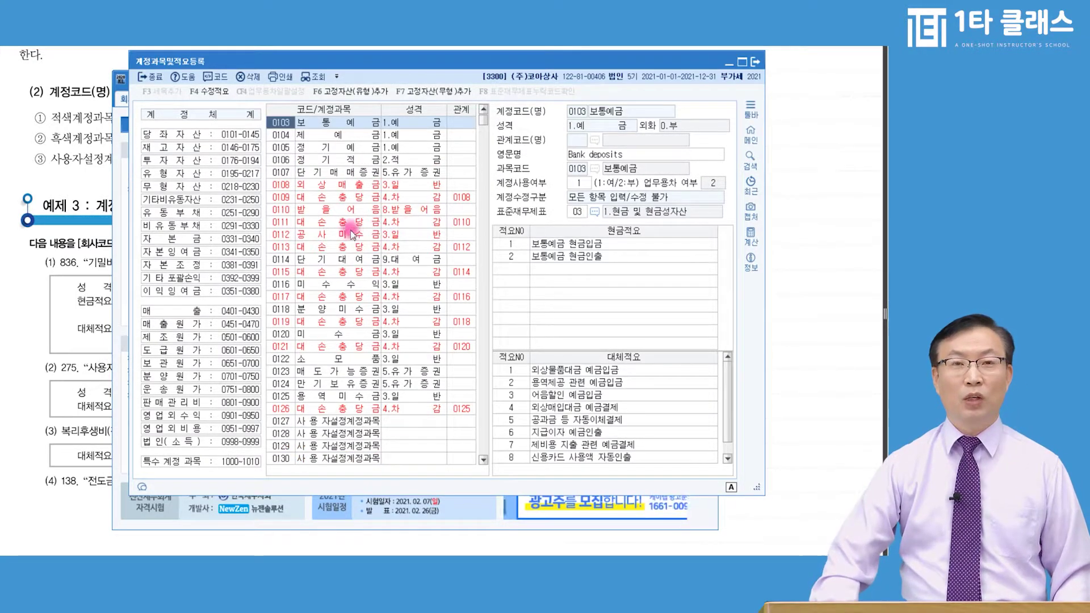
scroll(341, 258, up, 1)
click(284, 149)
click(281, 137)
click(282, 149)
click(281, 162)
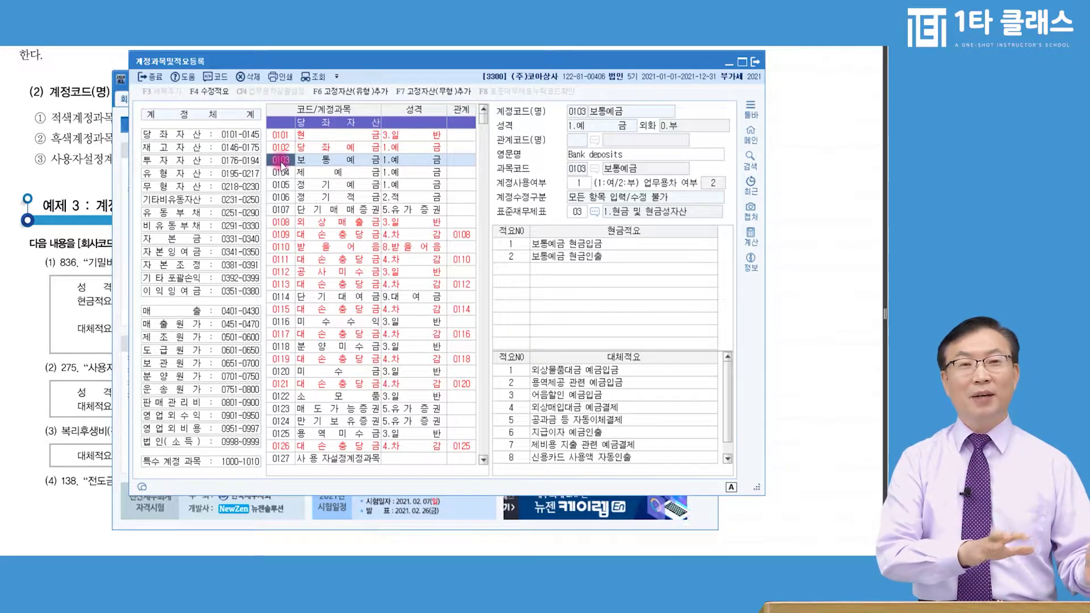
text(275)
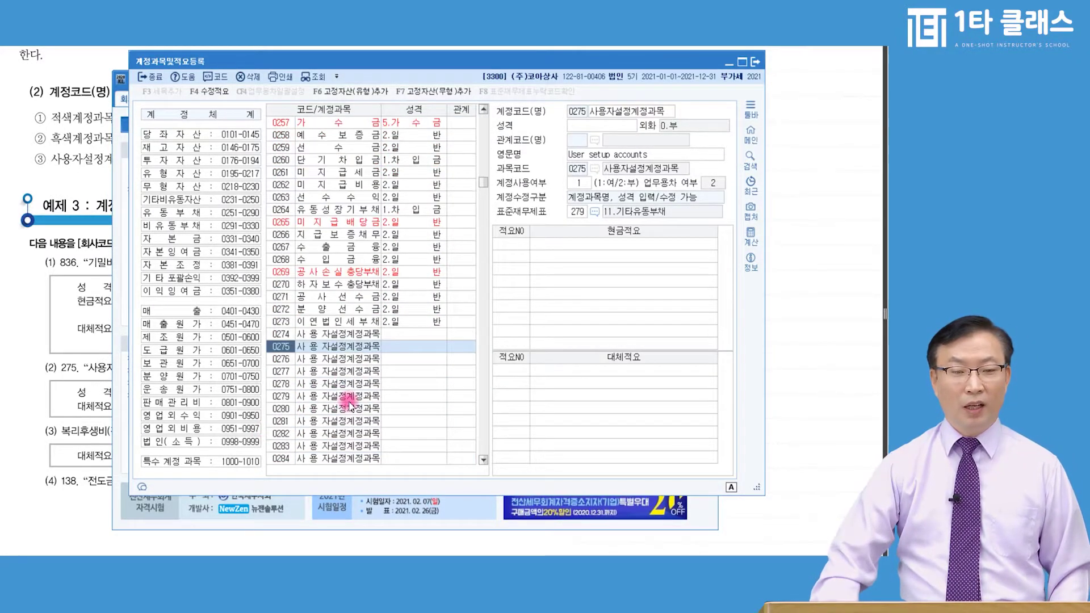
click(331, 349)
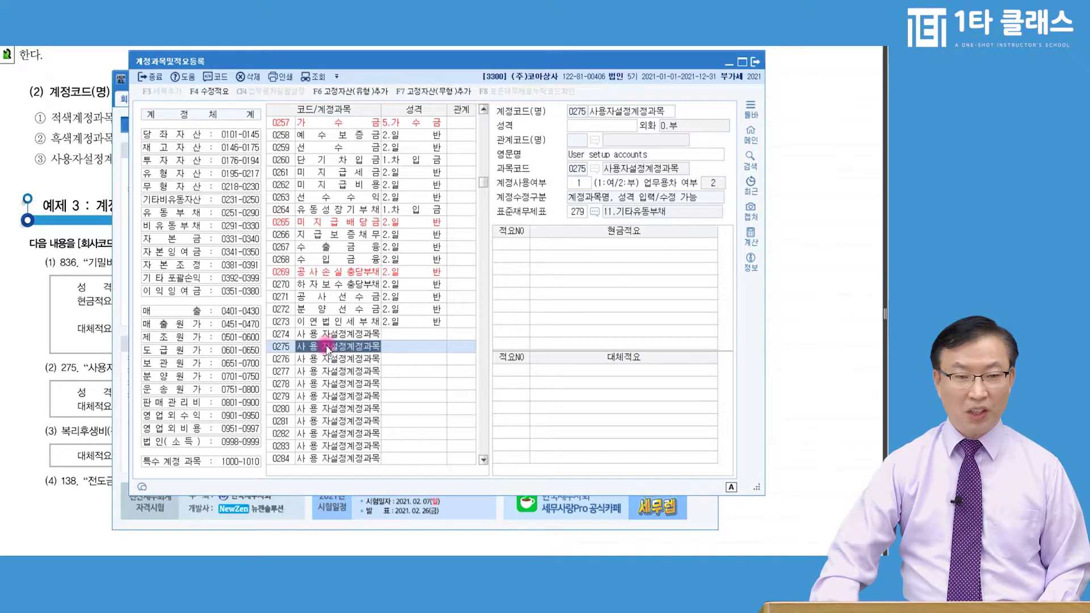
- Name account 0275 포인트충당부채 and set its nature to 2.일반
click(602, 113)
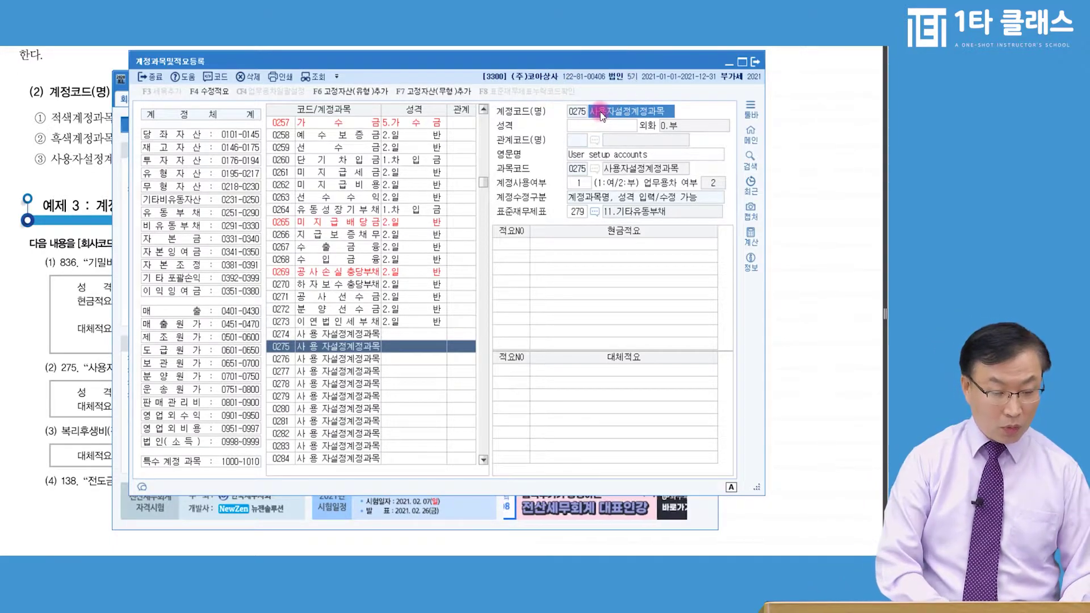
text(포)
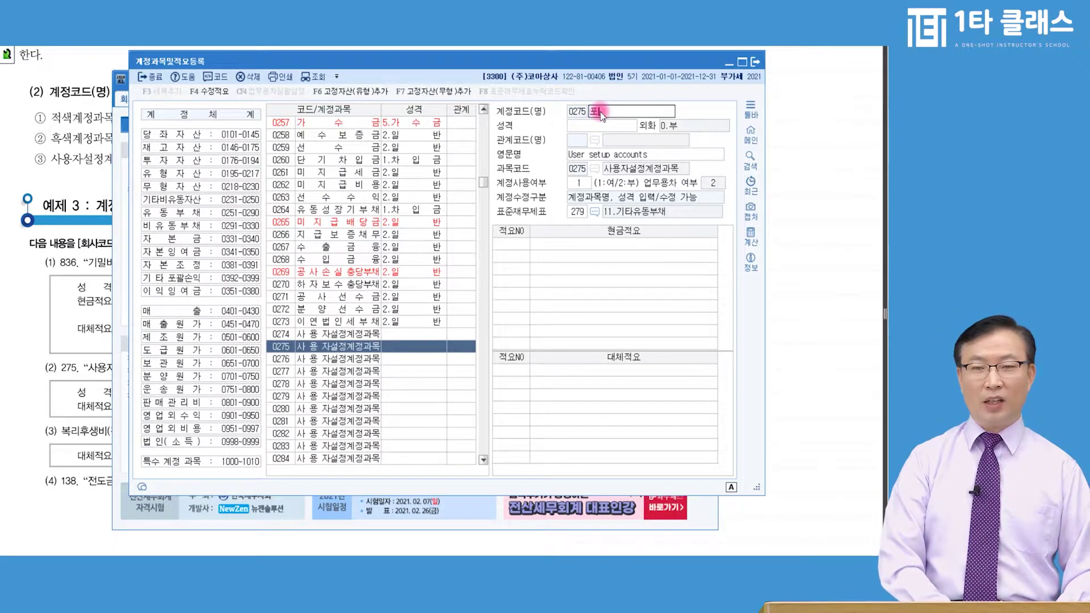
text(인트추)
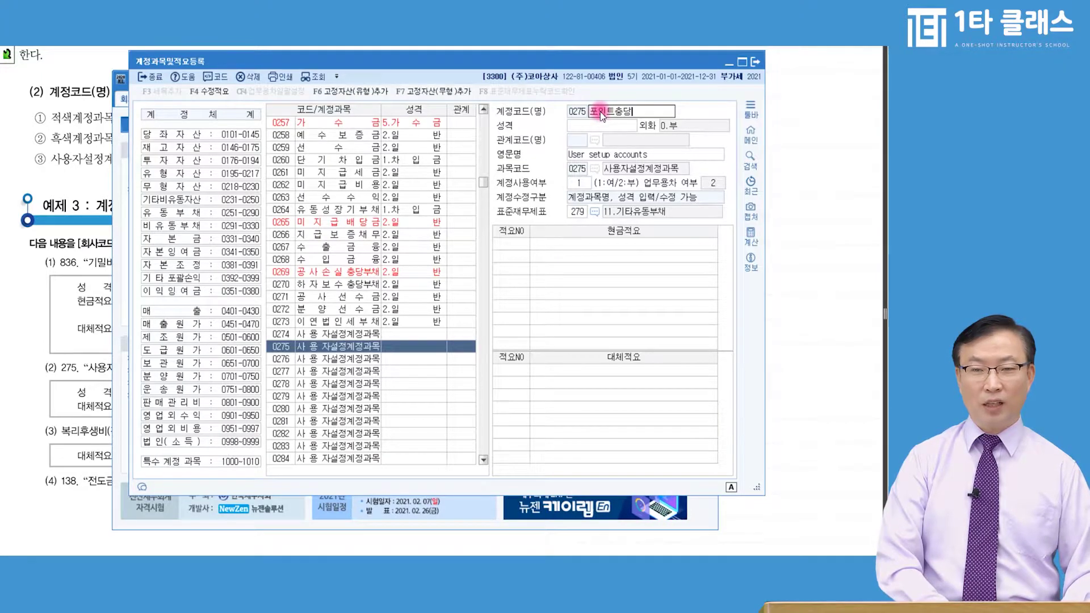
key(Return)
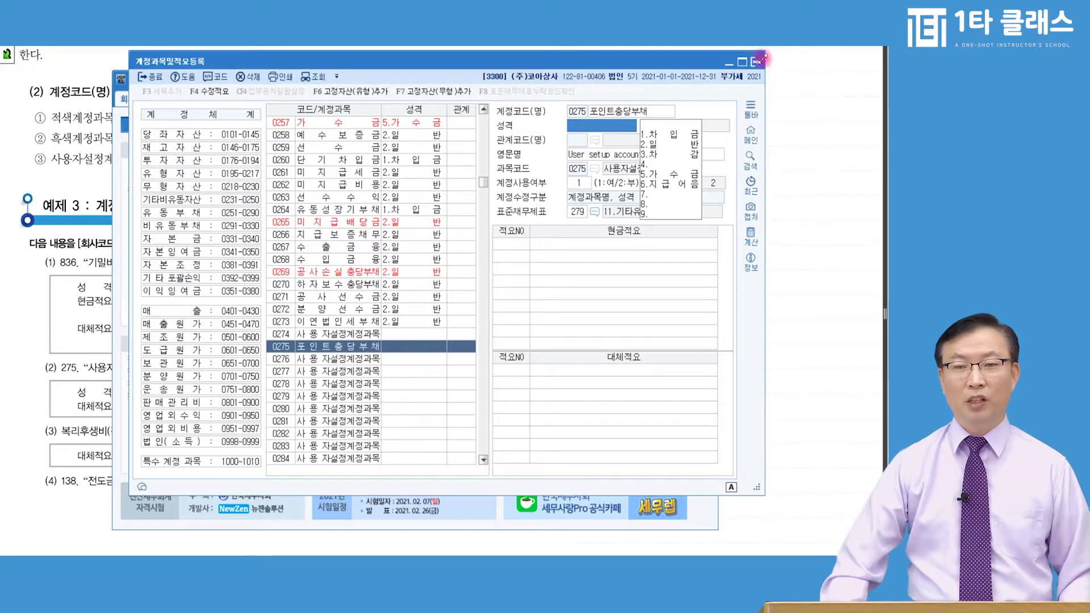
click(667, 151)
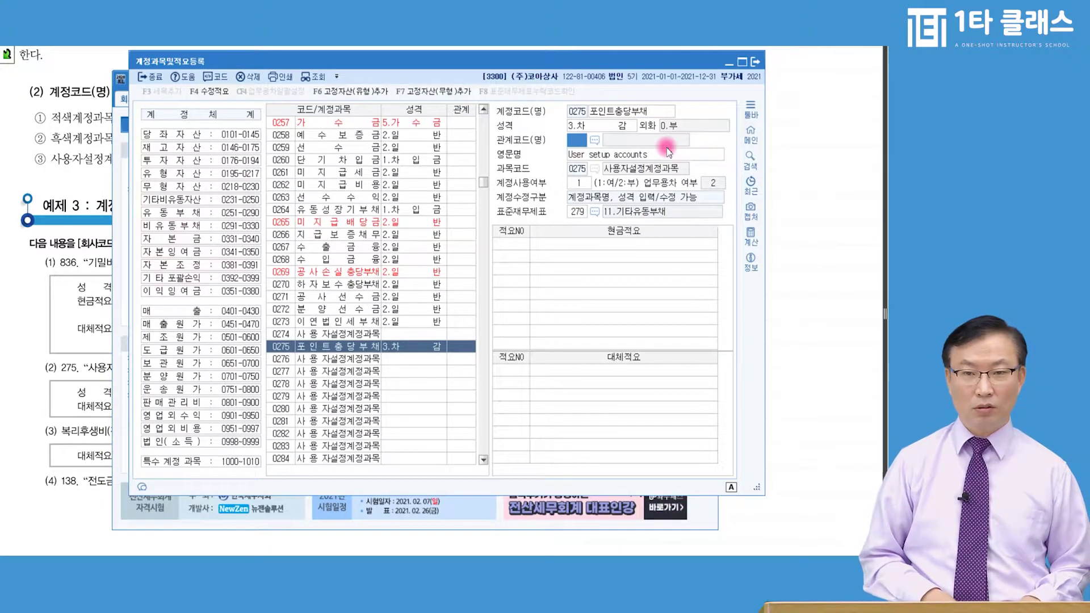
key(shift+Tab)
text(2)
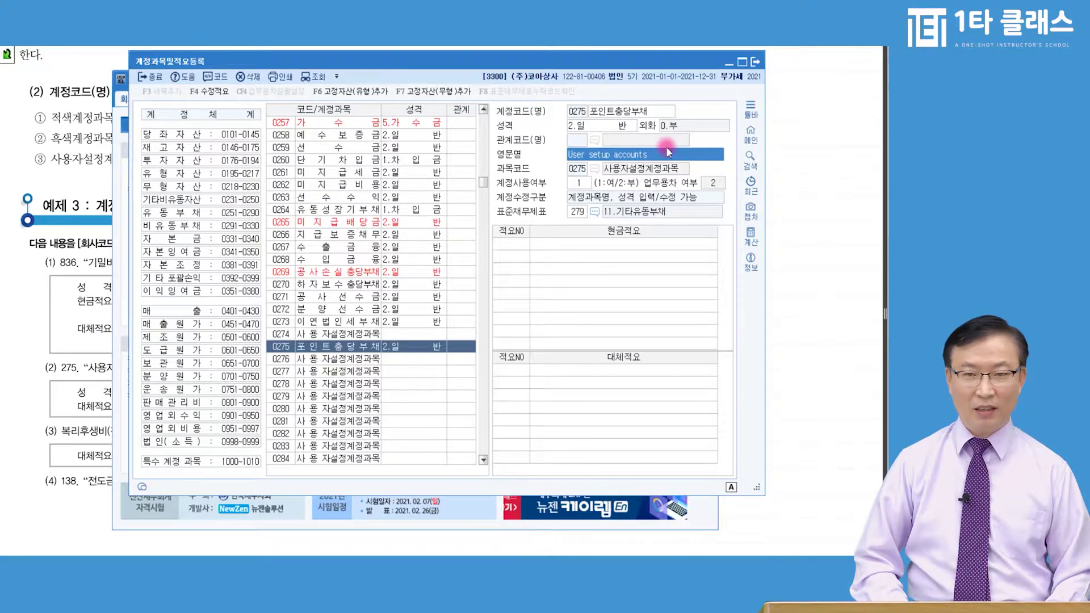
click(515, 245)
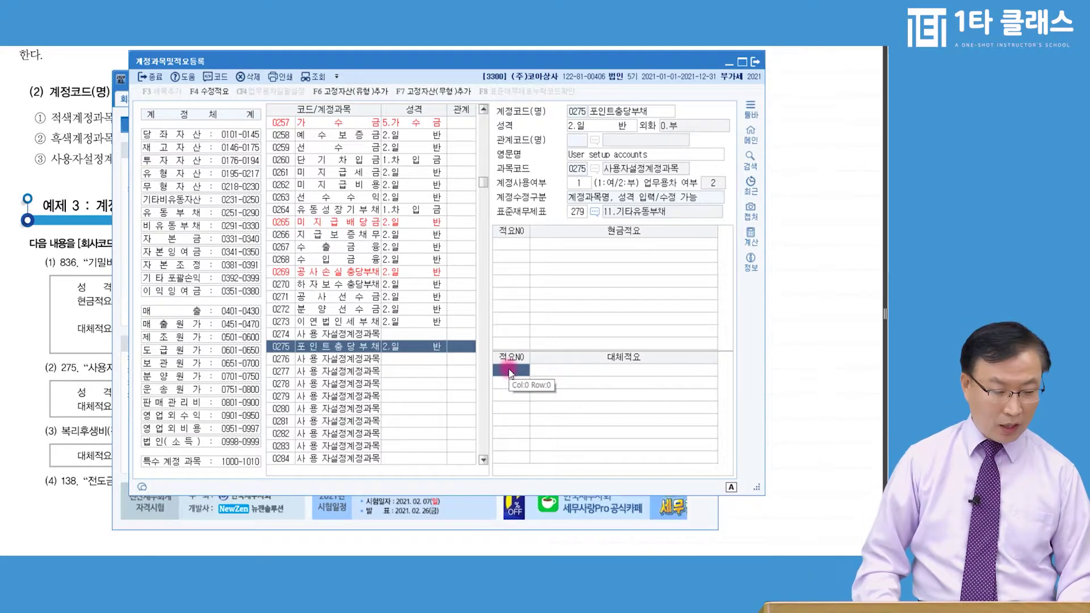
- Add replacement memo 1 '포인트 상품 교환 제공' to account 0275
click(508, 369)
text(1)
key(Return)
text(꾀)
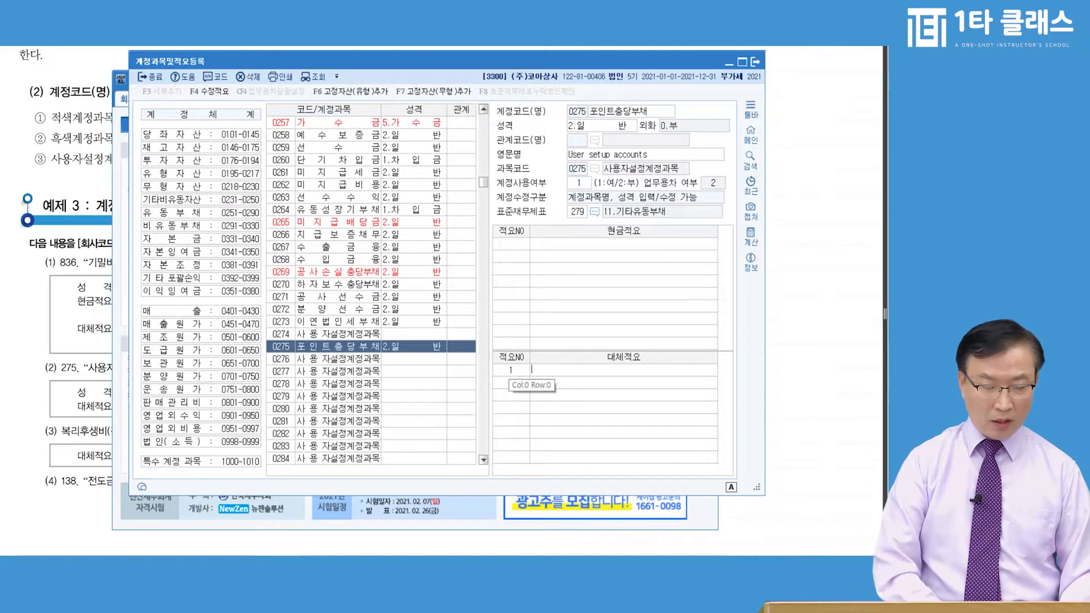
key(BackSpace)
key(BackSpace)
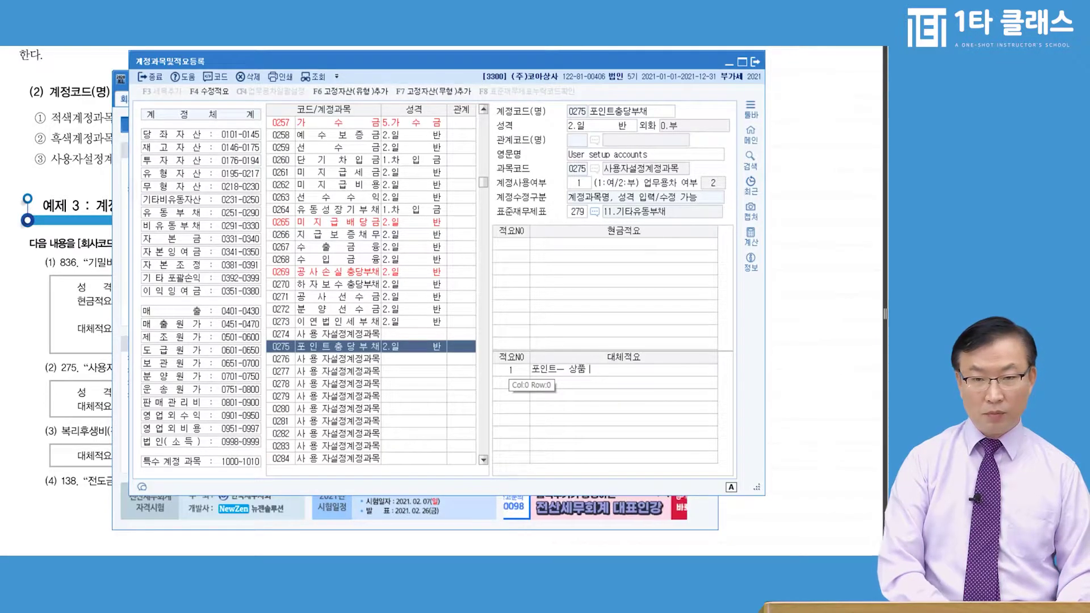
text(상품 교환 제)
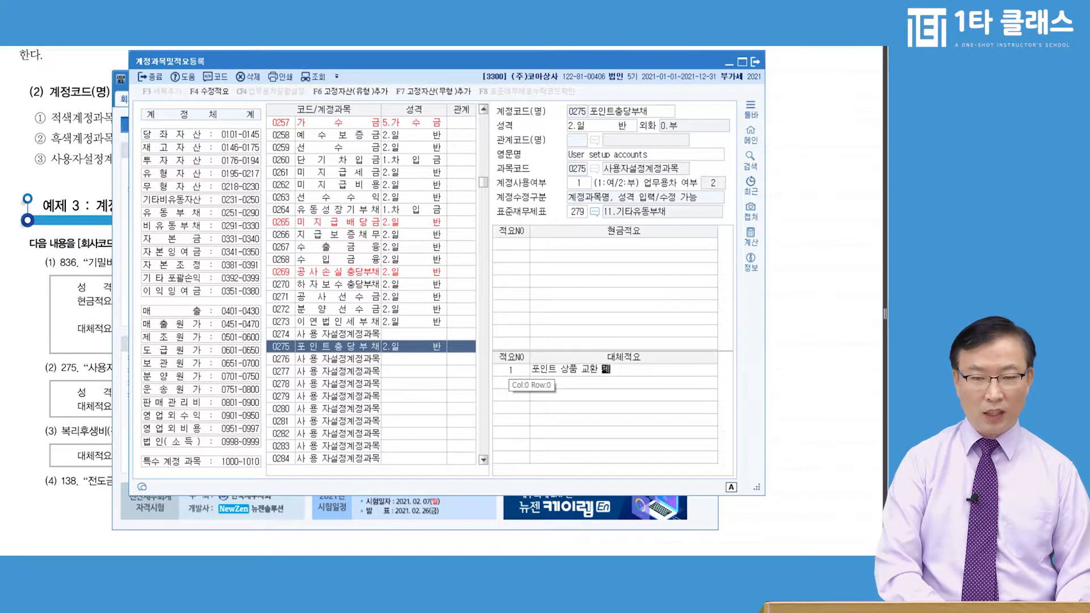
text(공)
click(510, 371)
text(1)
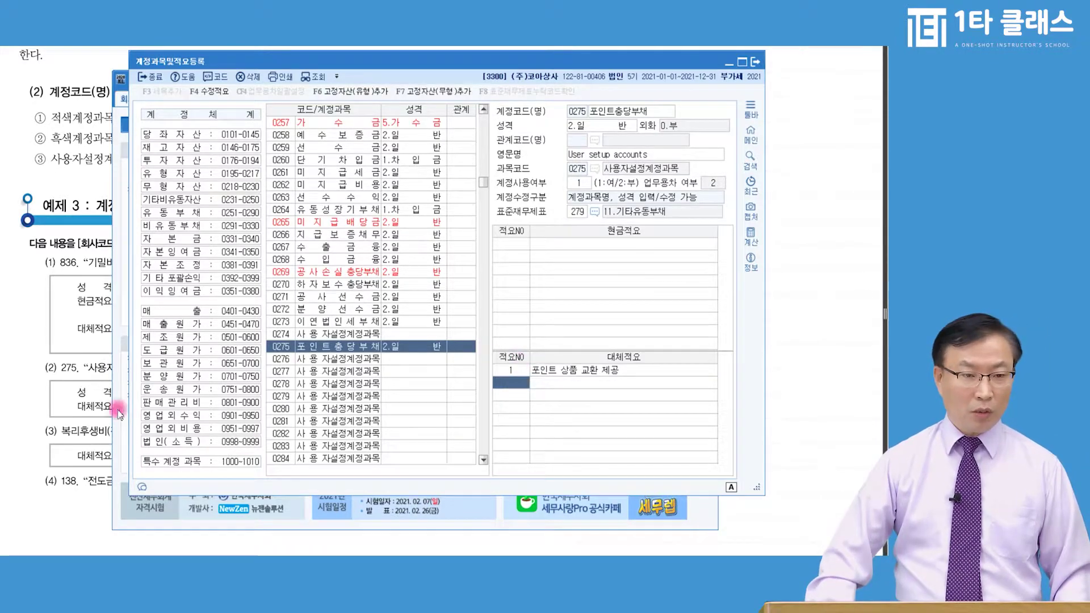
- Bring the textbook PDF forward and scroll to the next exercise item about 판관비
click(88, 406)
scroll(91, 403, down, 1)
click(120, 396)
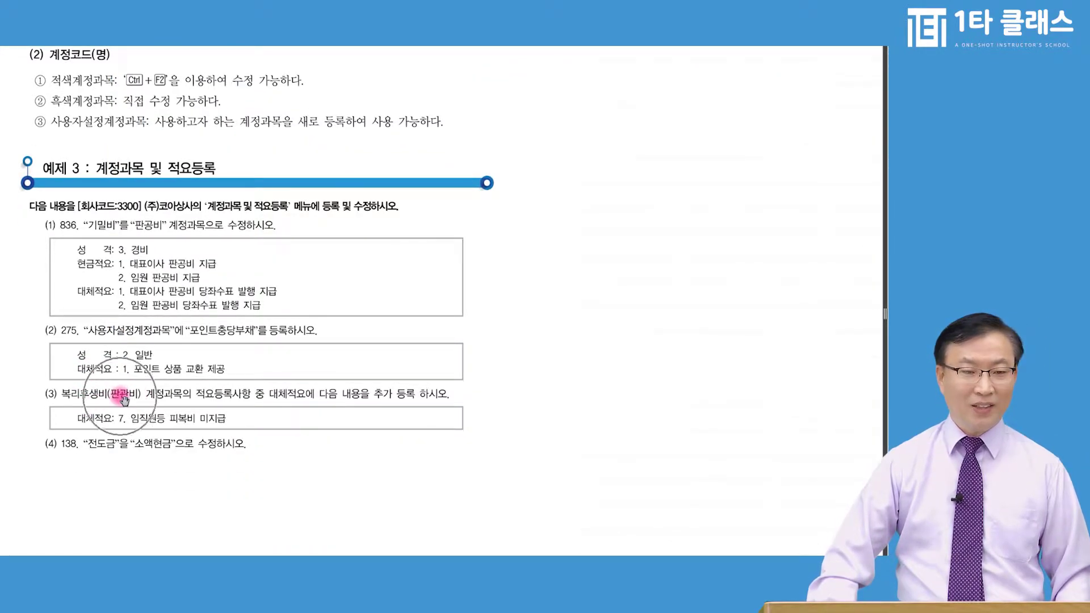
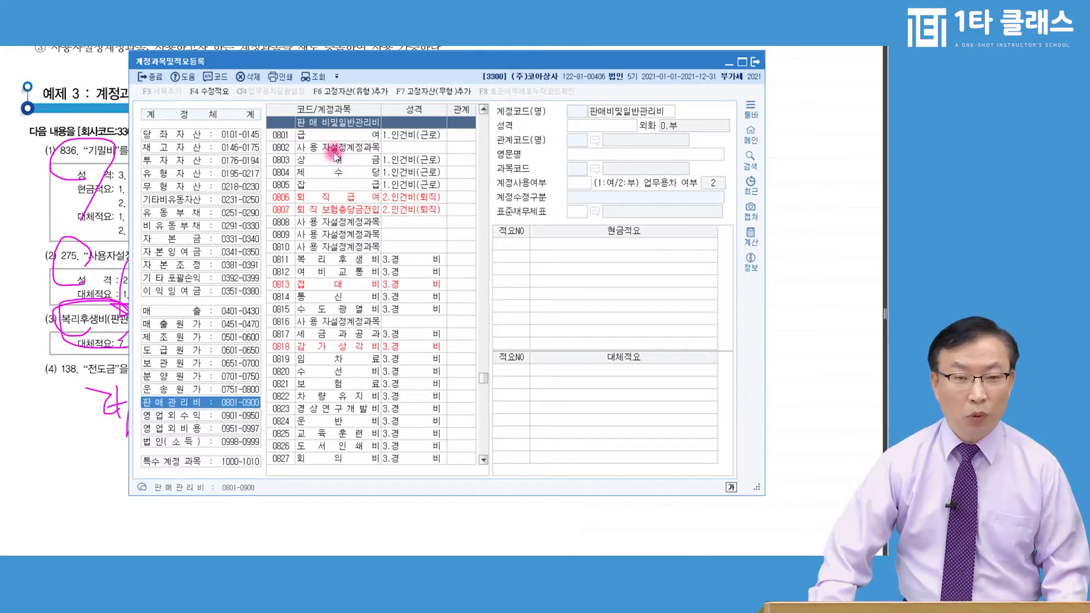
- Show account 0811 복리후생비 with its eight cash memos and two replacement memos
click(314, 261)
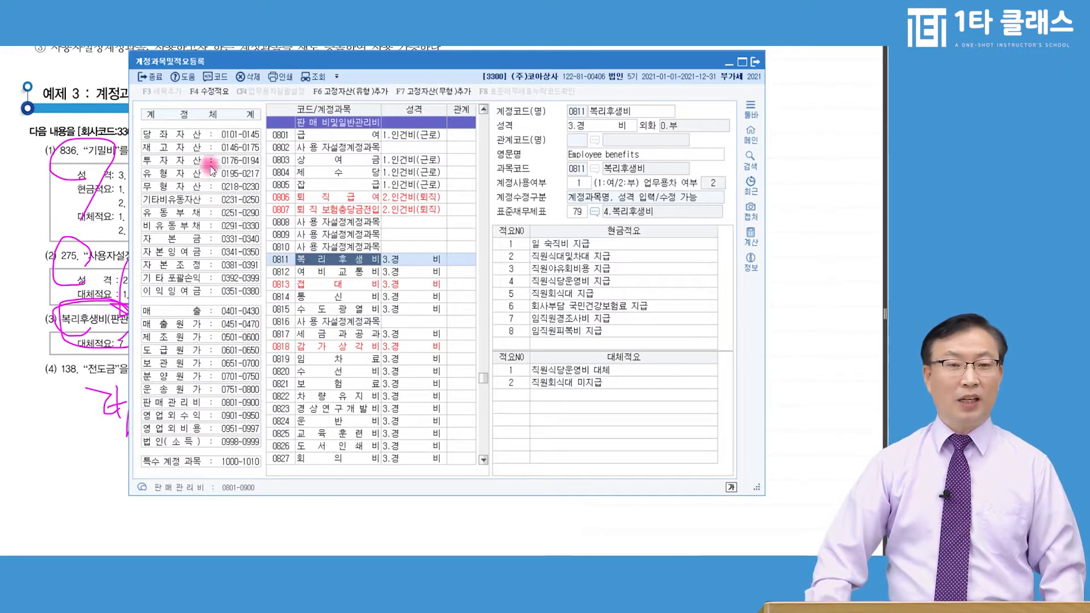
- Show the 당좌자산 accounts and open the 0108 외상매출금 record
click(186, 137)
click(349, 210)
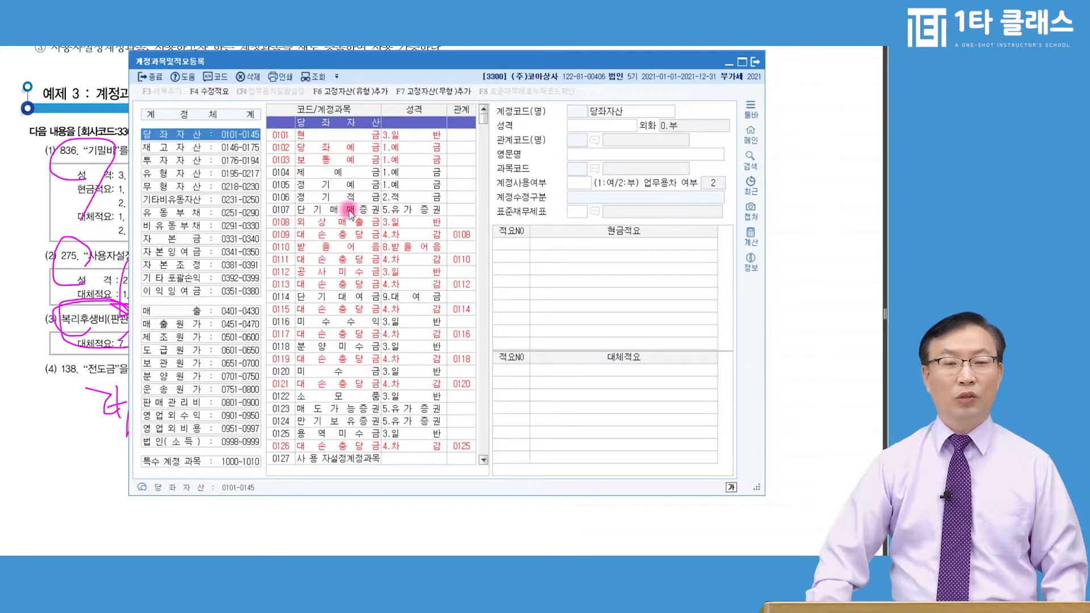
click(281, 175)
click(290, 222)
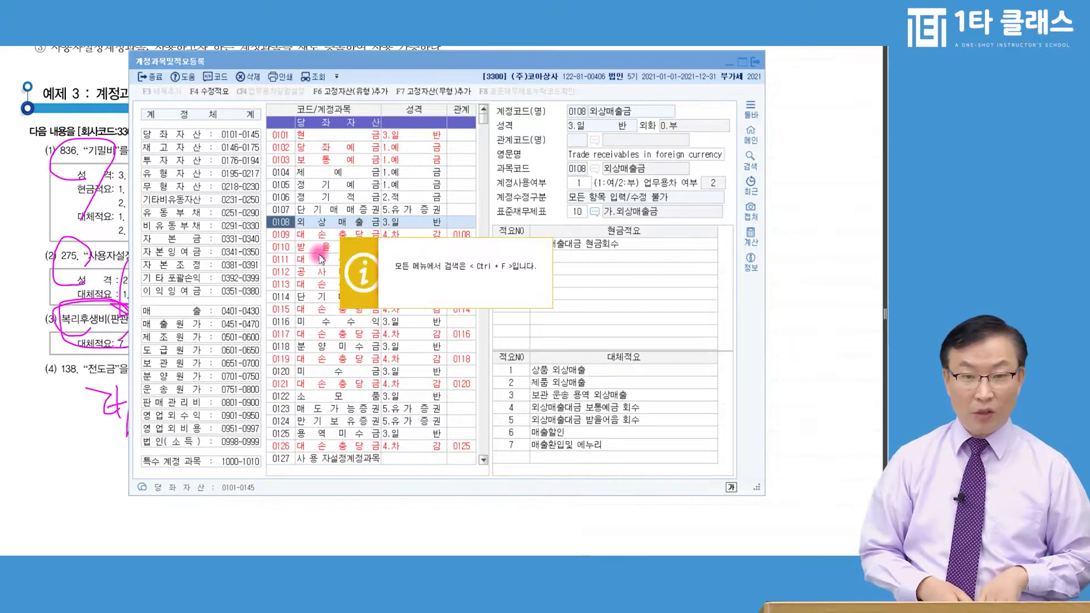
- Search 복리 and step through the matches to 0811 복리후생비, then select its name field
key(ctrl+f)
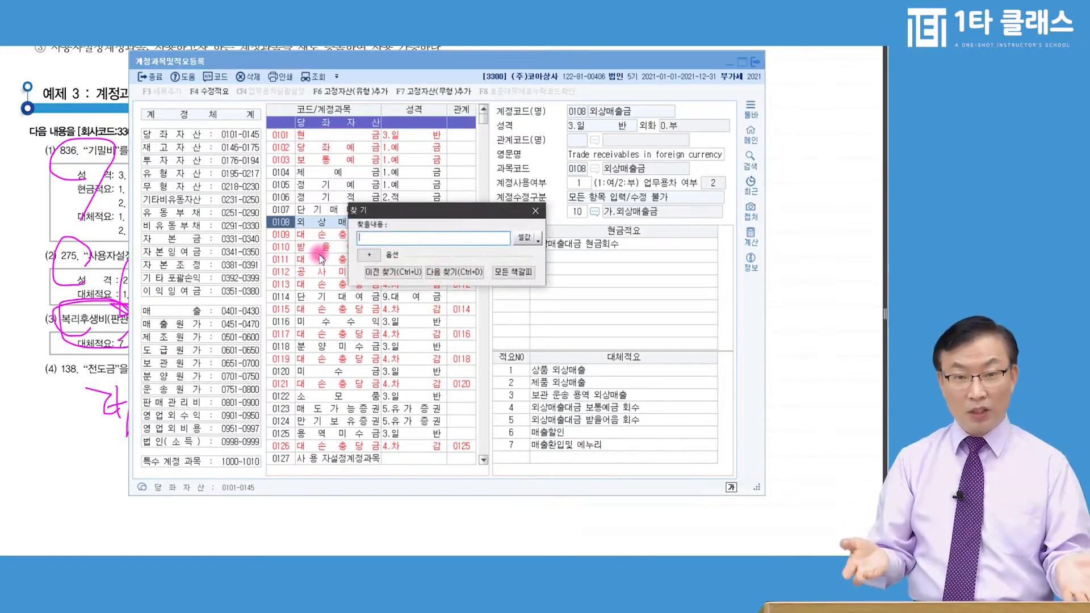
text(복리)
key(Return)
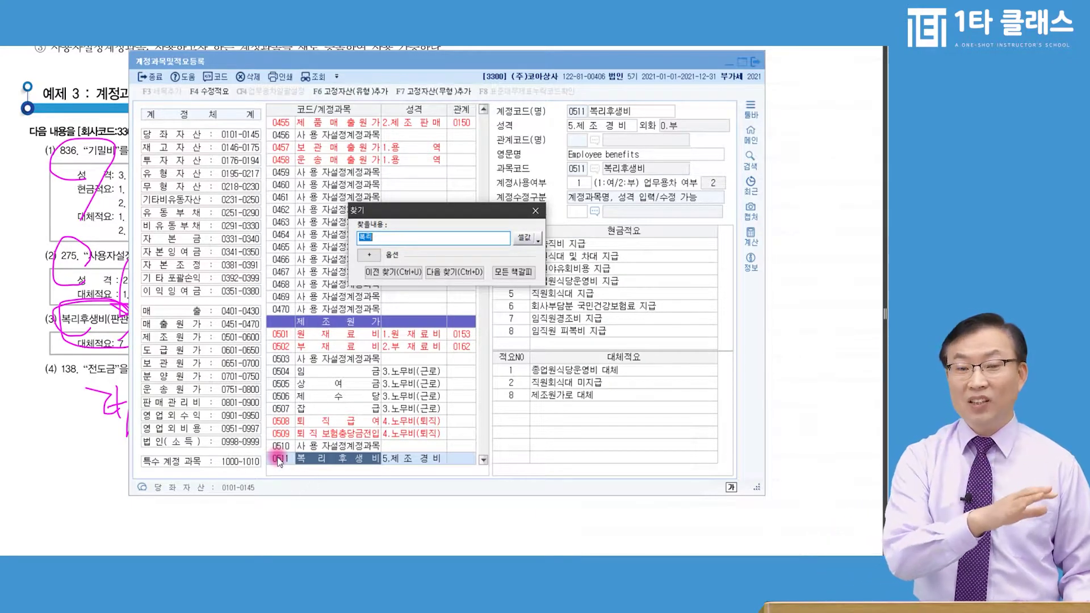
key(ctrl+d)
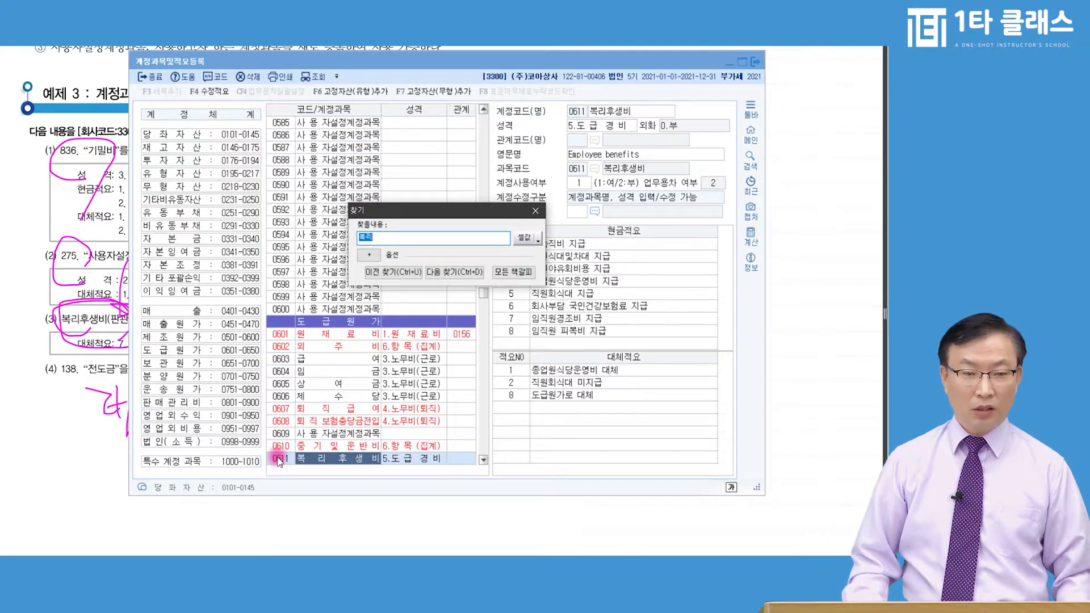
click(279, 471)
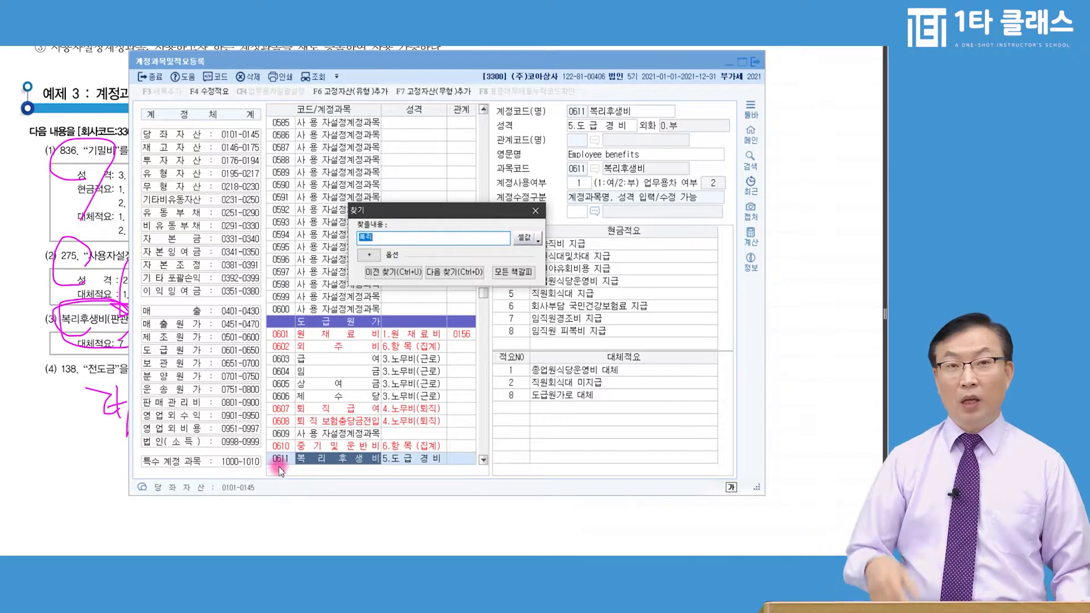
key(ctrl+d)
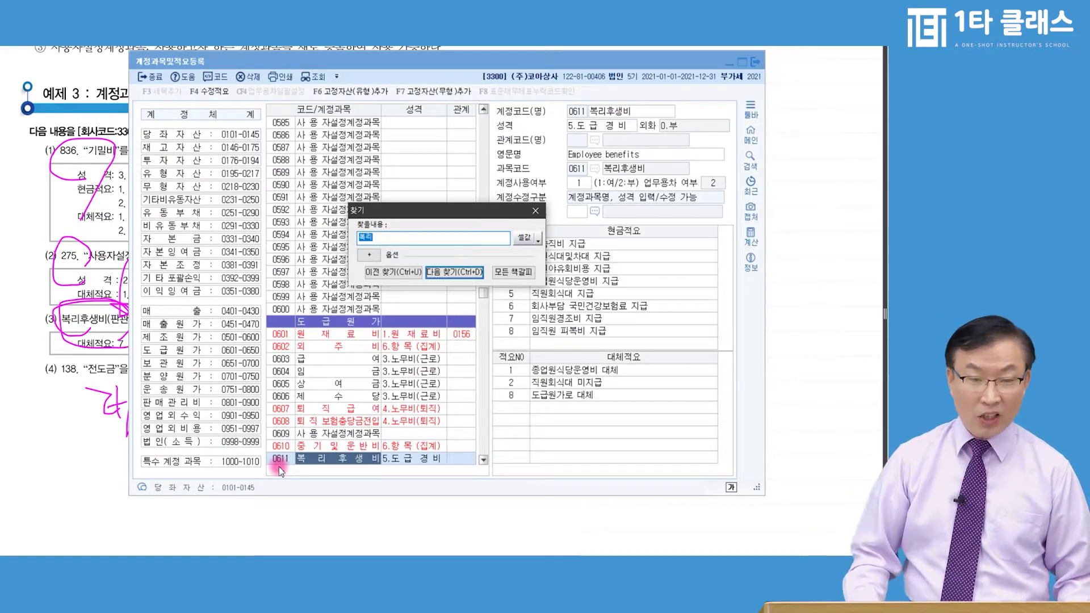
key(ctrl+d)
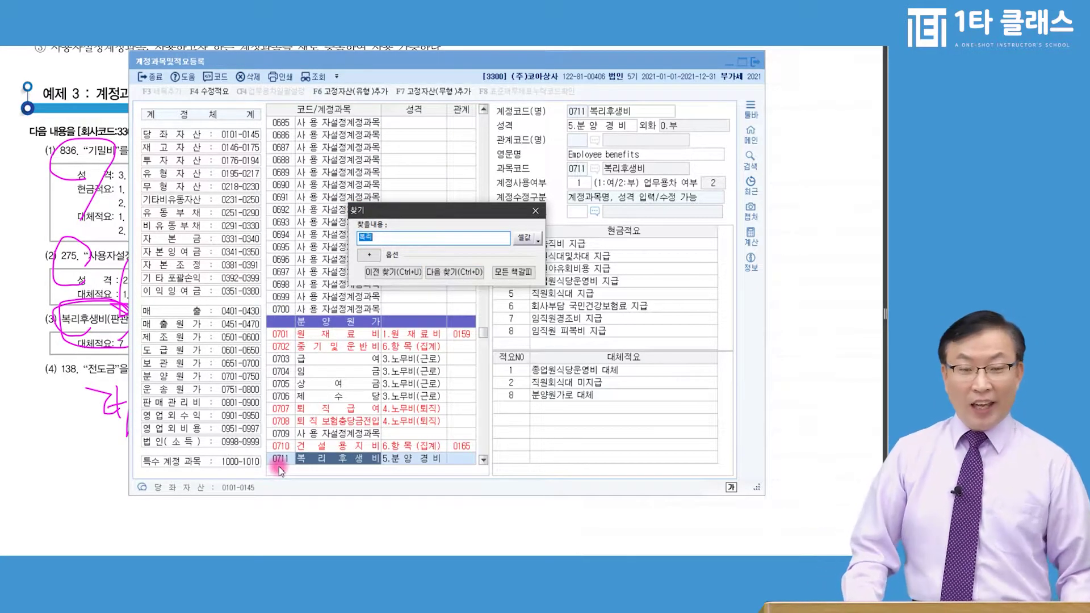
key(ctrl+d)
key(ctrl+d)
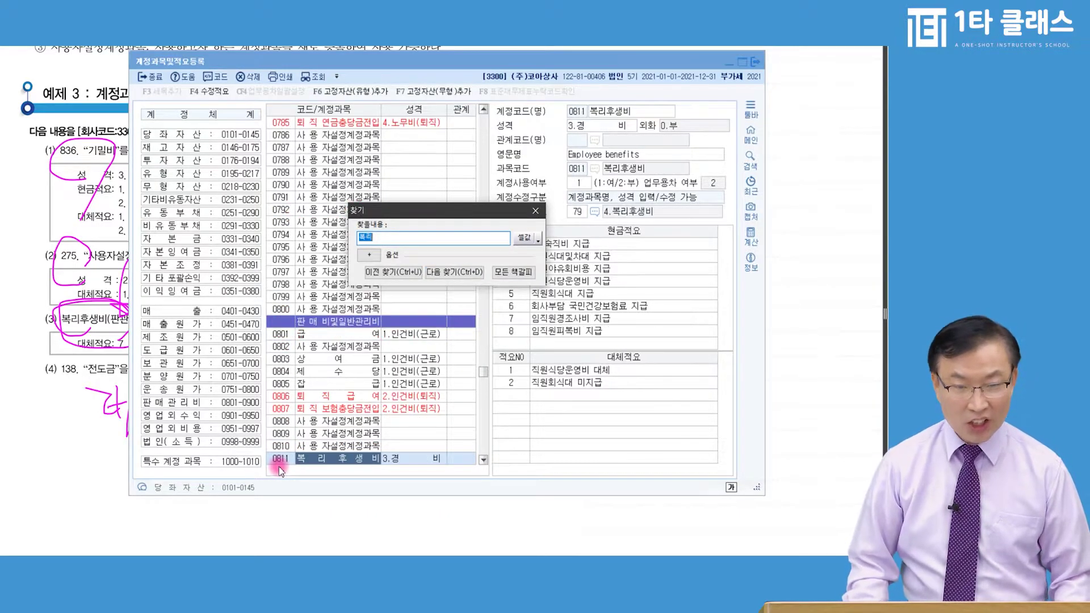
click(284, 461)
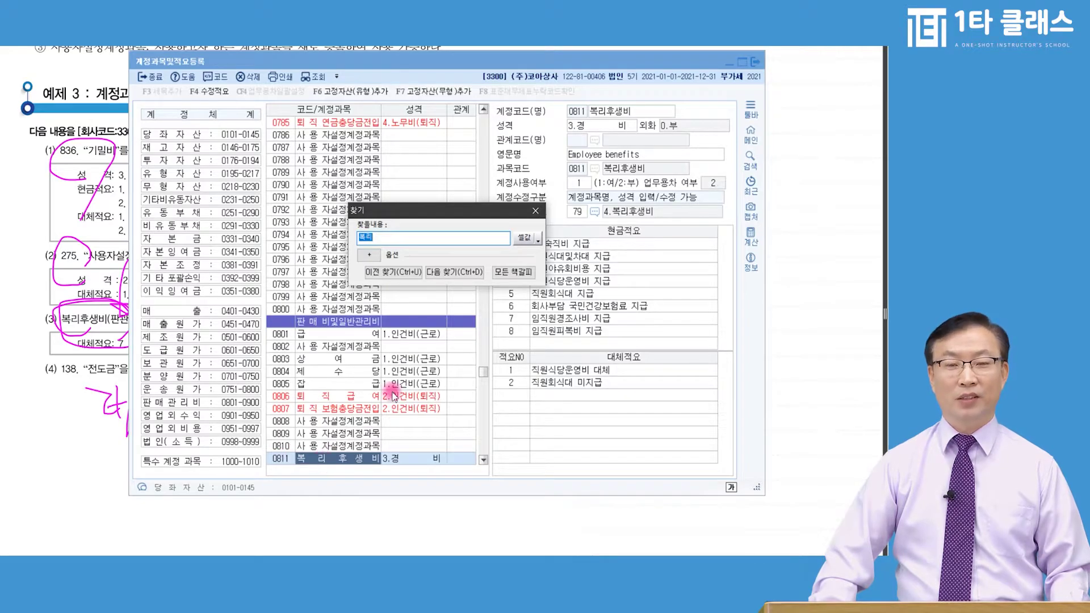
key(Escape)
scroll(366, 448, down, 2)
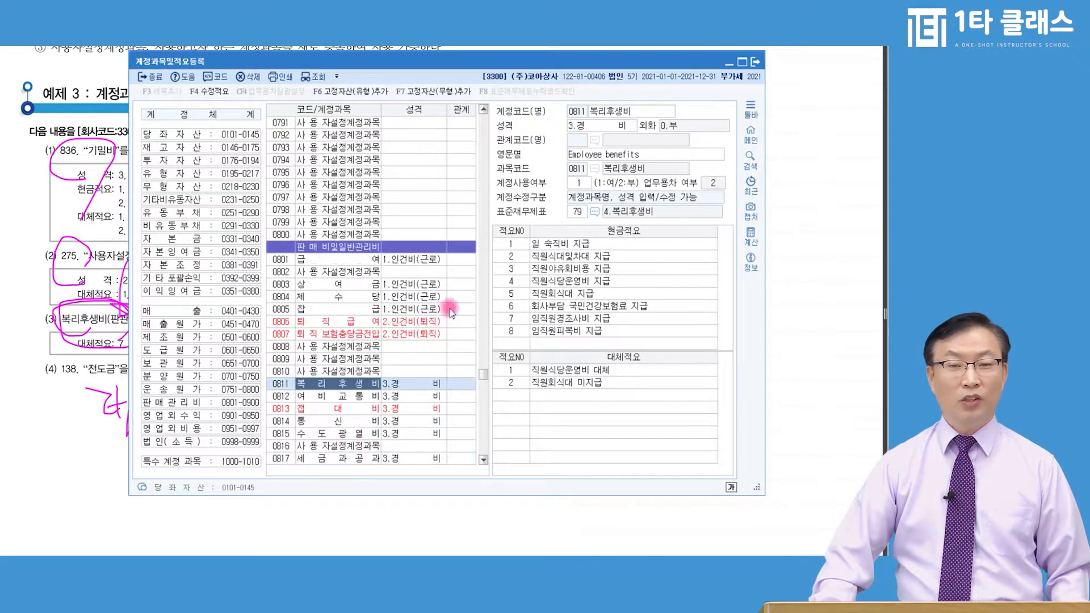
click(611, 115)
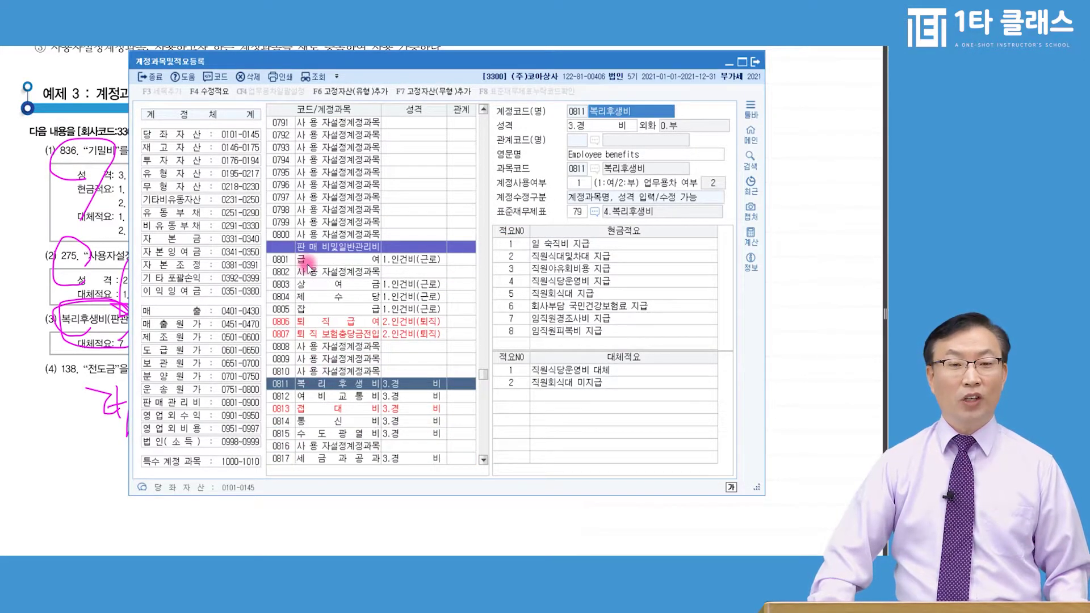
- Browse the 당좌자산 and 재고자산 ranges, then open the 0104 제예금 record
click(279, 385)
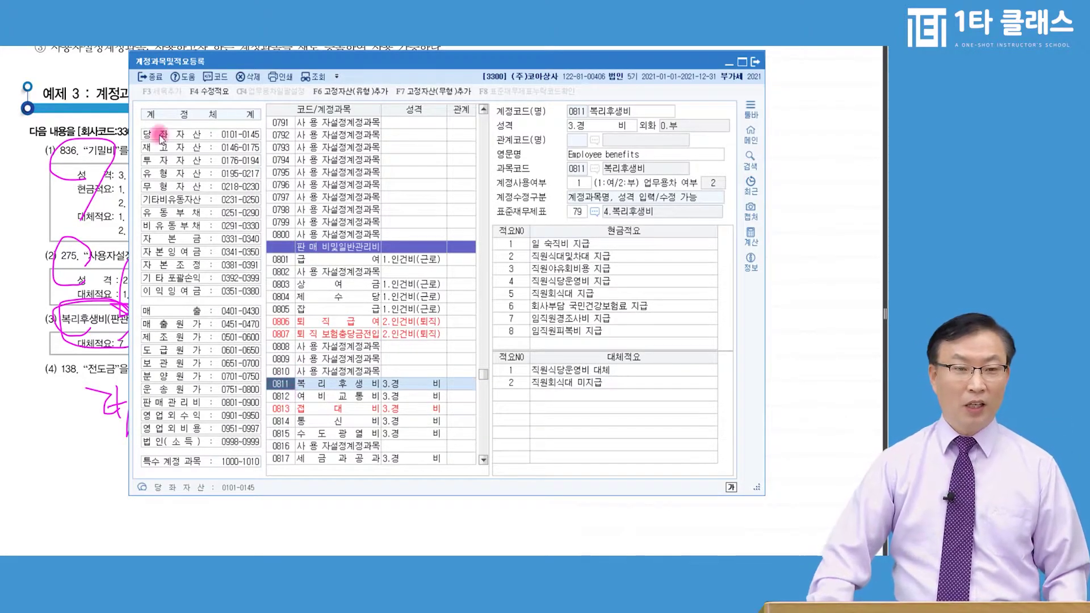
click(196, 135)
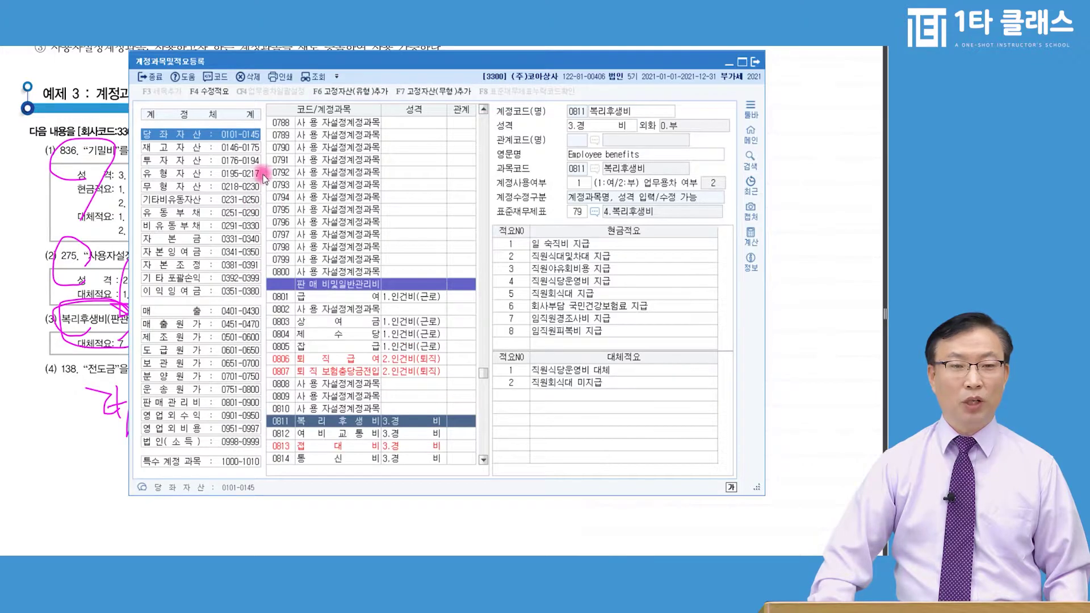
click(191, 147)
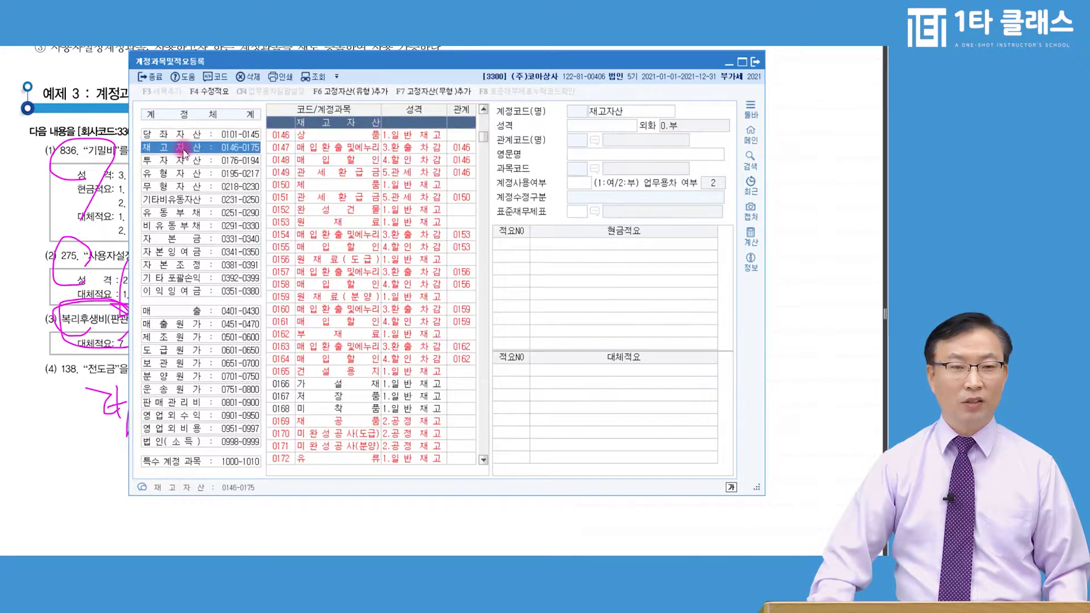
click(187, 135)
click(287, 160)
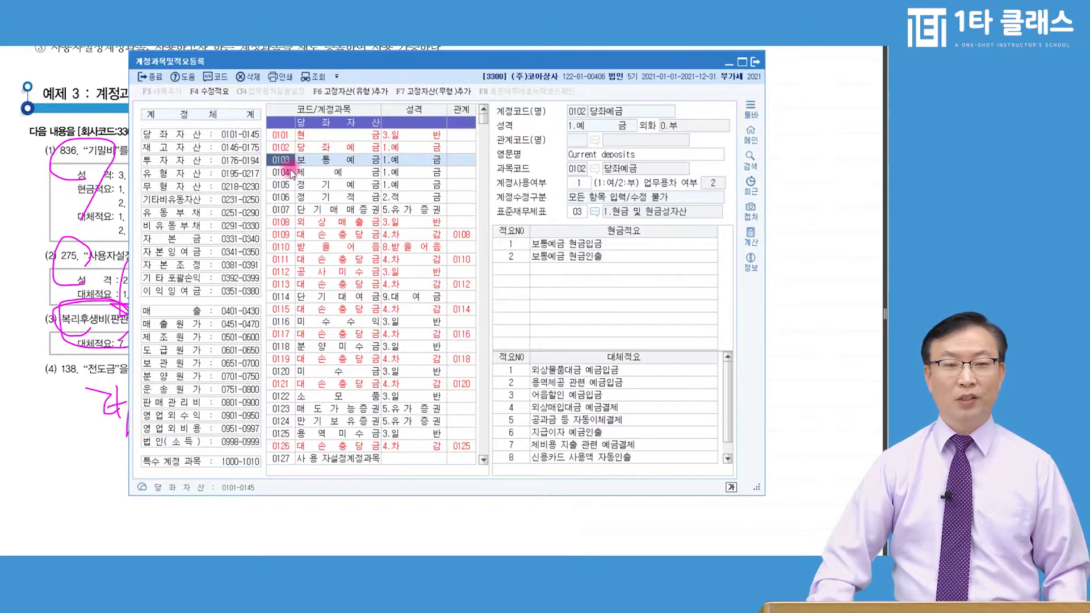
click(290, 170)
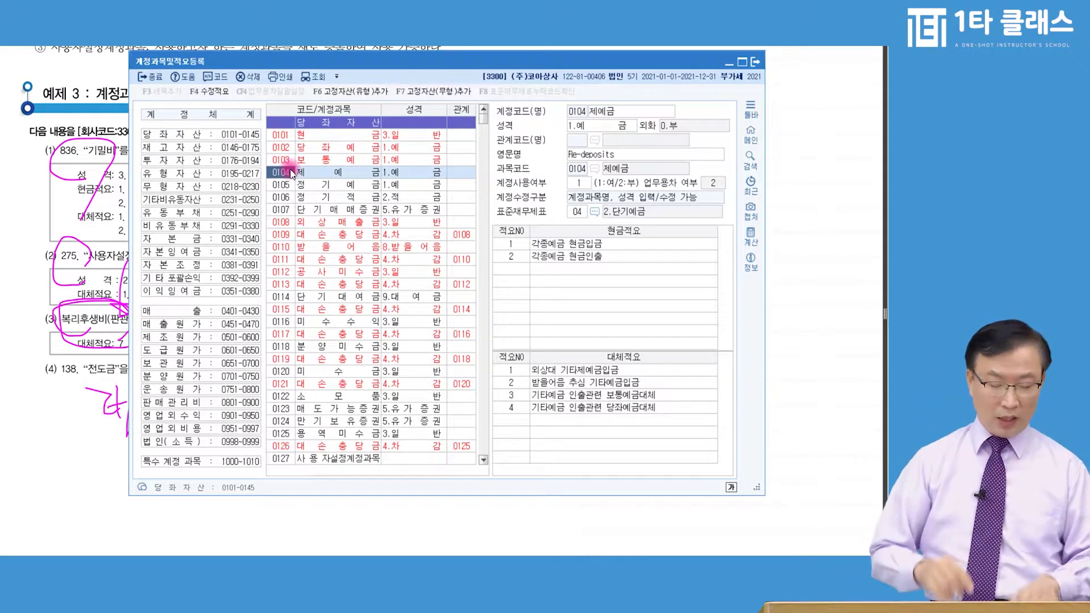
key(ctrl+f)
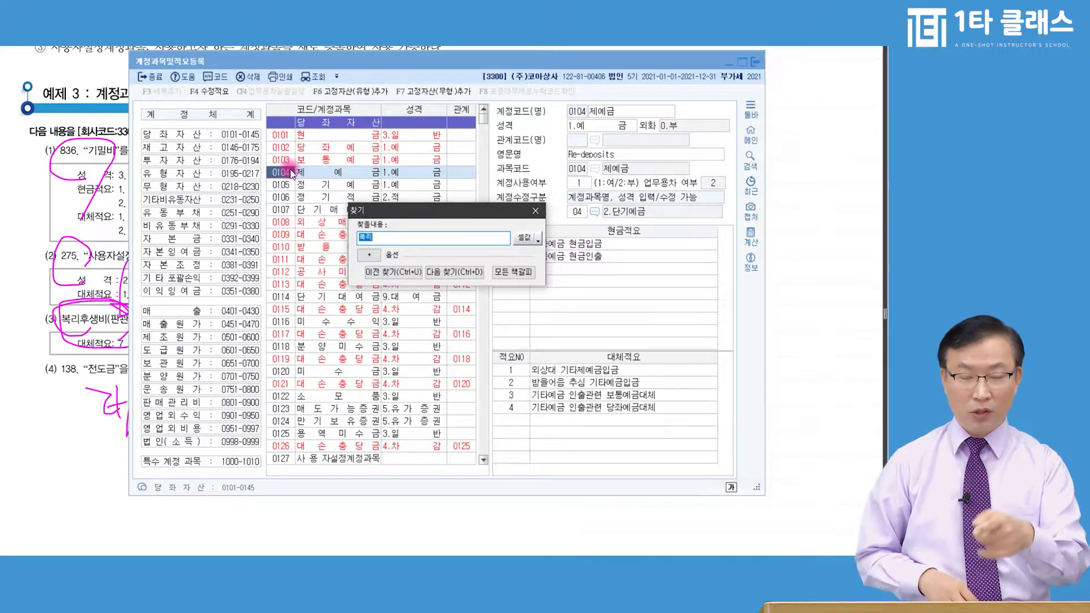
key(Escape)
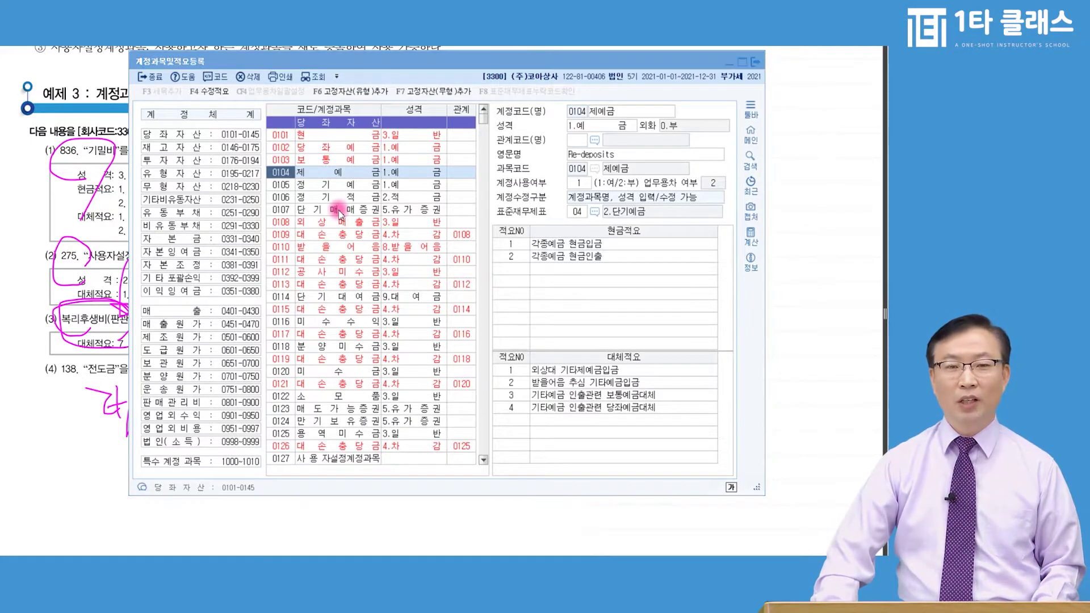
key(ctrl+f)
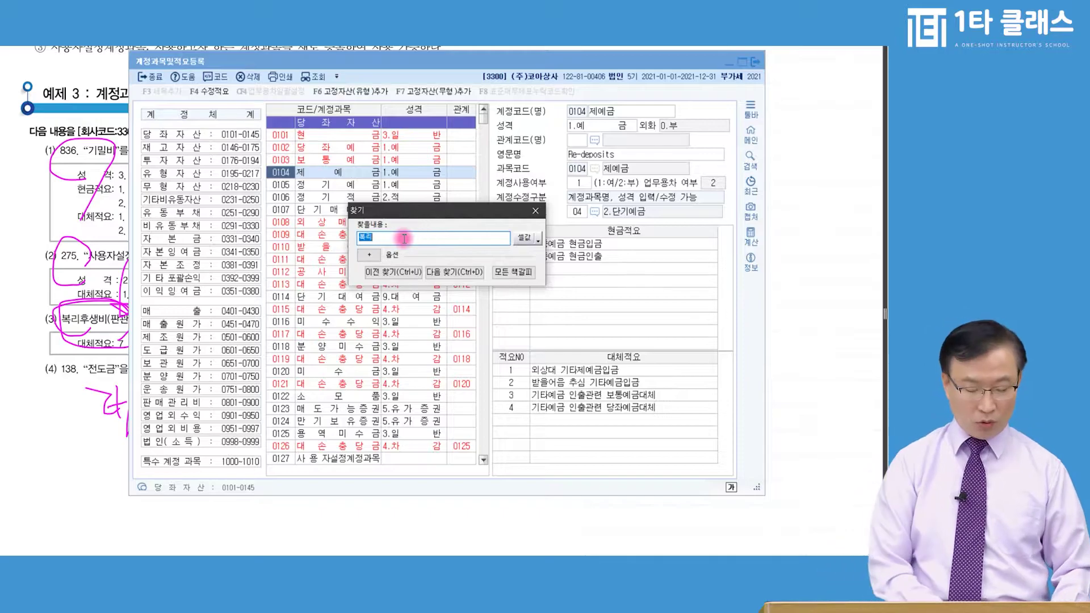
text(복리)
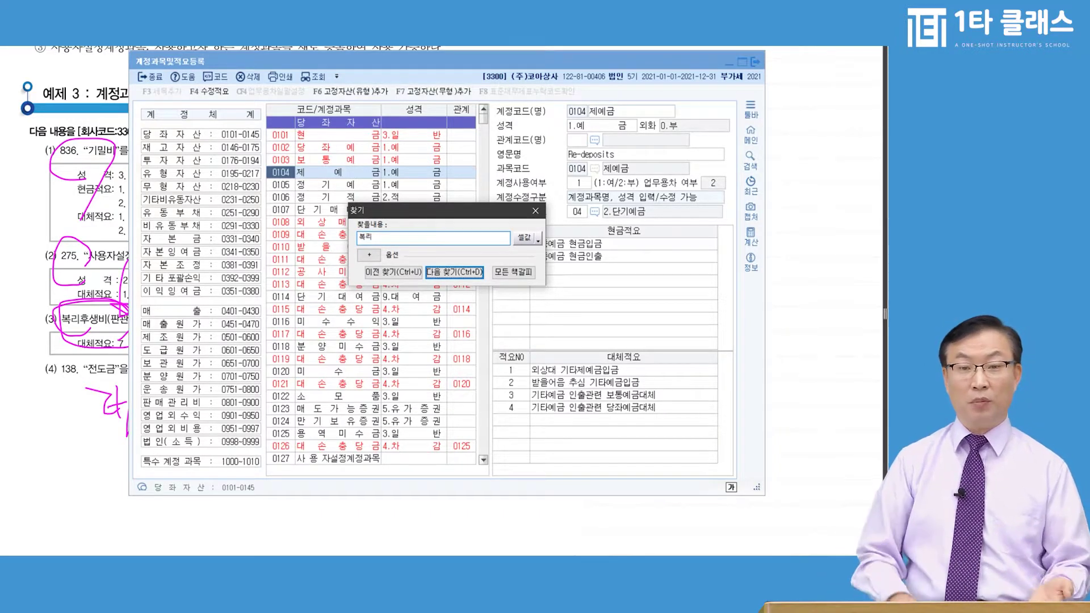
key(Return)
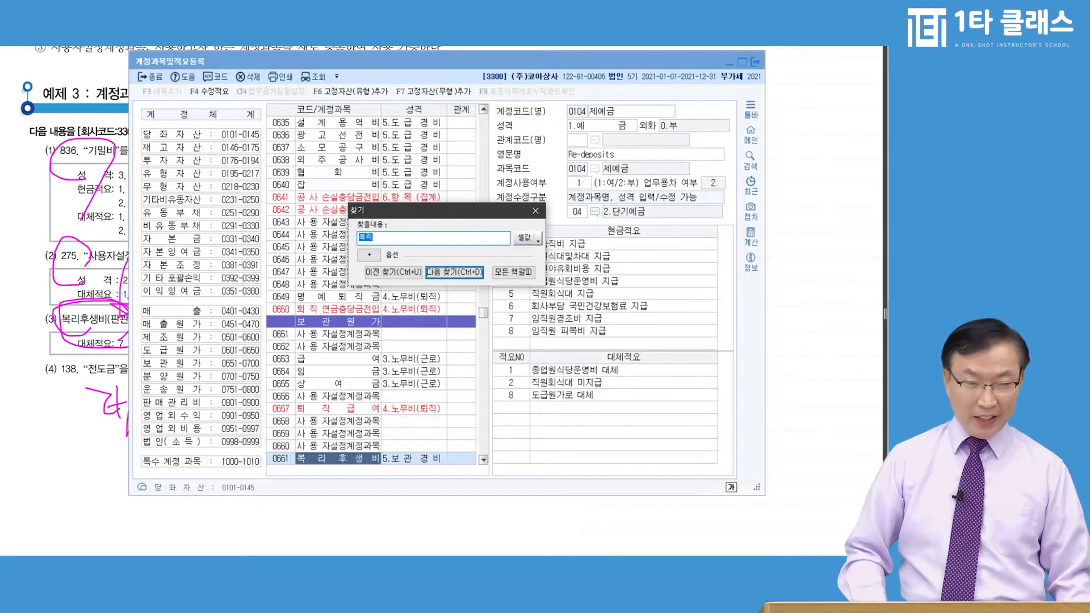
key(Return)
key(Return)
key(Return)
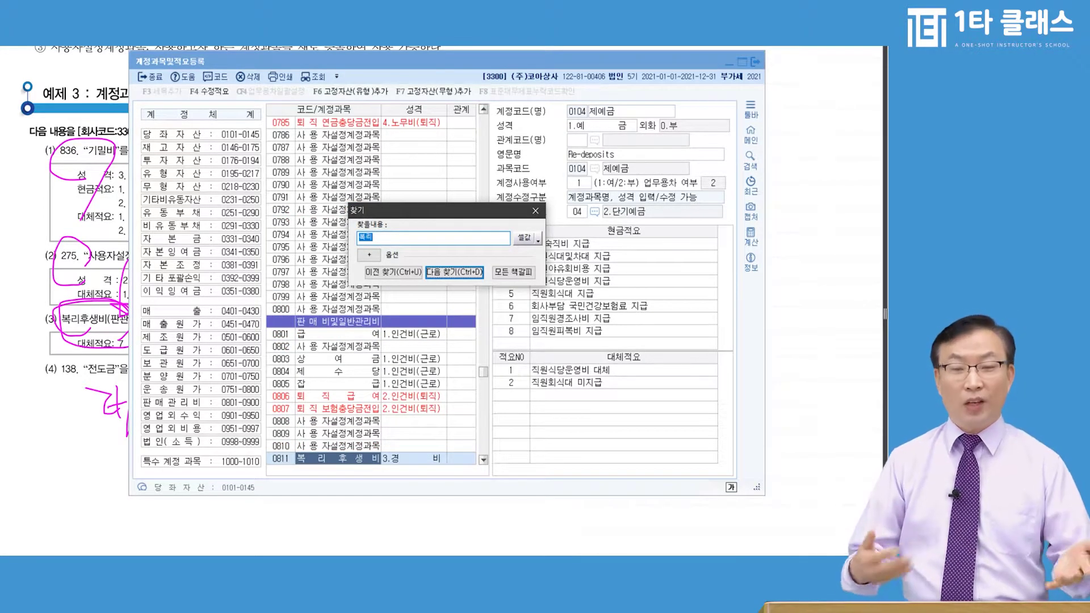
key(Return)
key(Return)
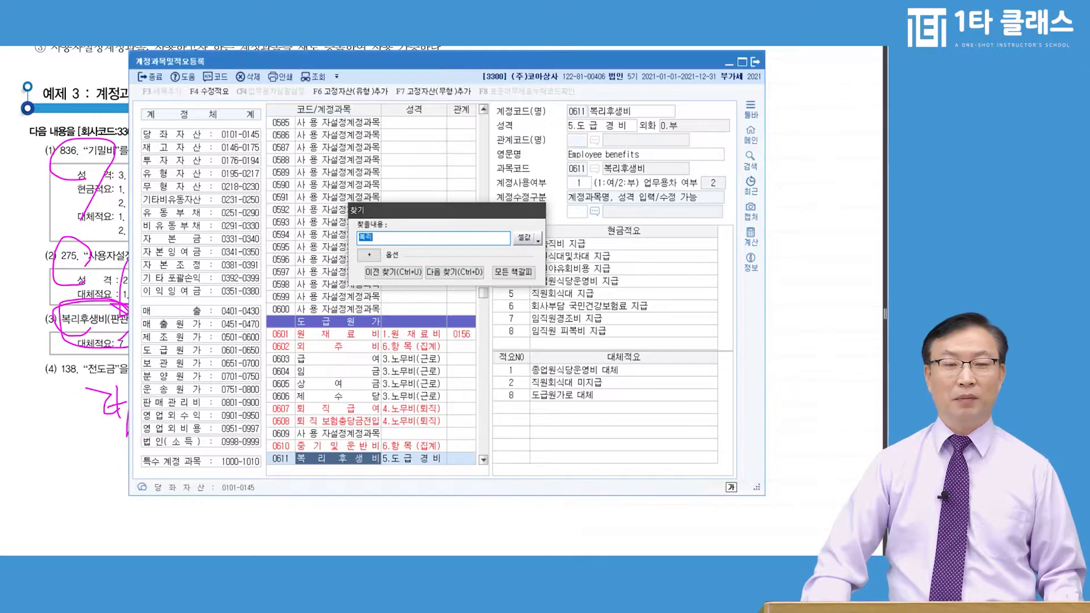
key(Escape)
click(169, 200)
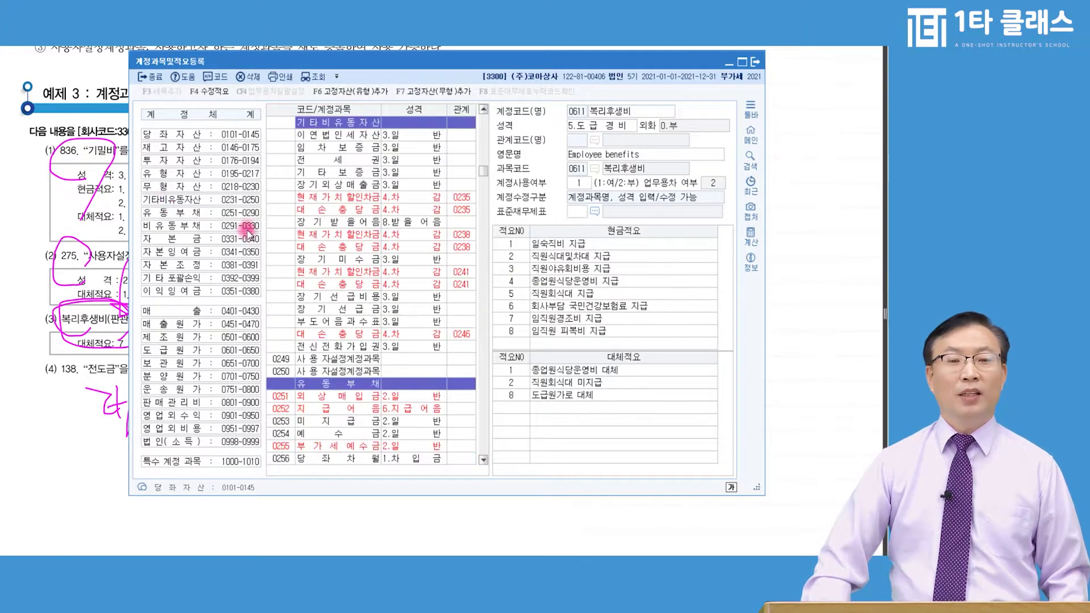
click(170, 147)
click(280, 152)
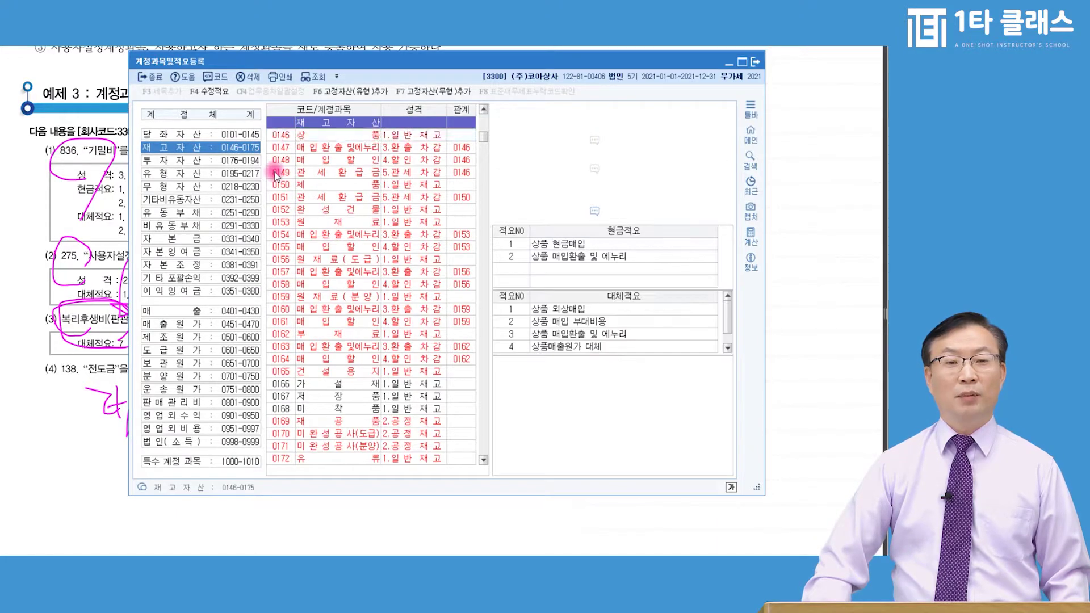
scroll(279, 160, up, 6)
click(280, 160)
scroll(216, 149, up, 4)
click(210, 135)
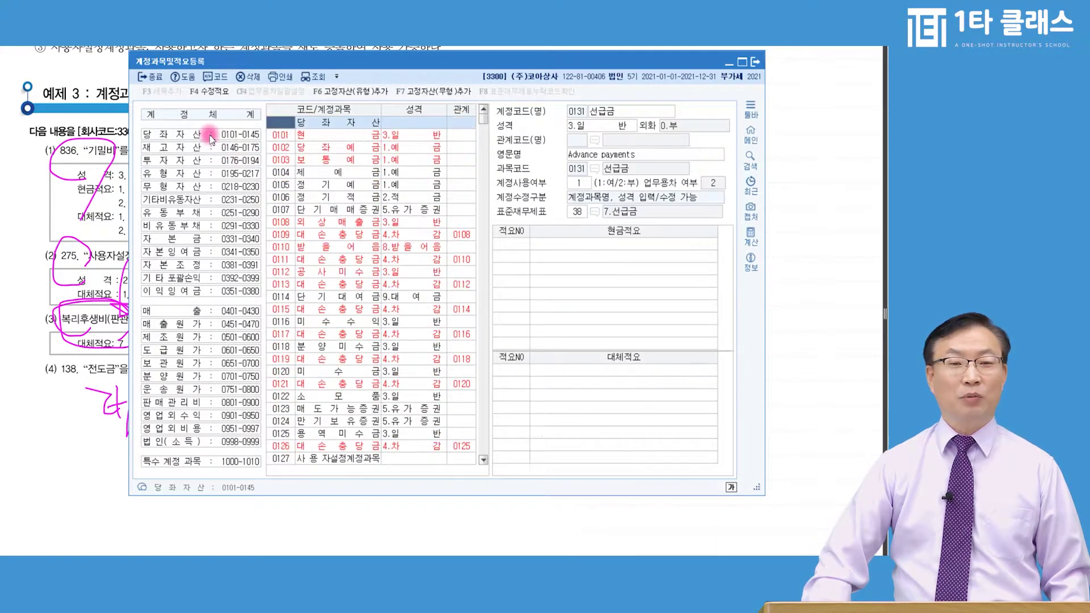
click(283, 149)
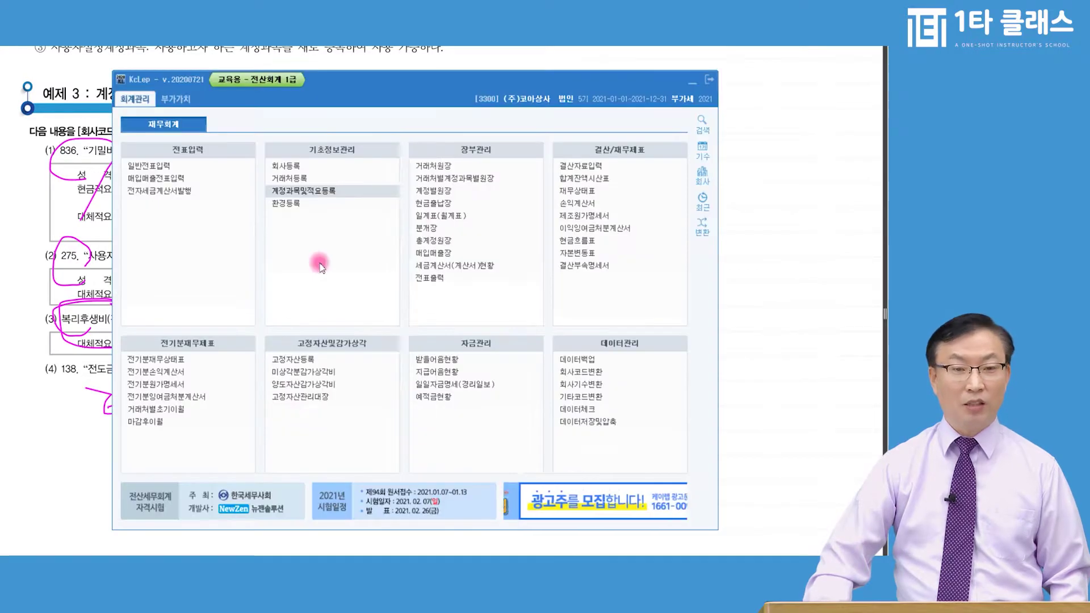
- Reopen 계정과목및적요등록 from the 기초정보관리 menu, showing the 당좌자산 accounts
click(309, 191)
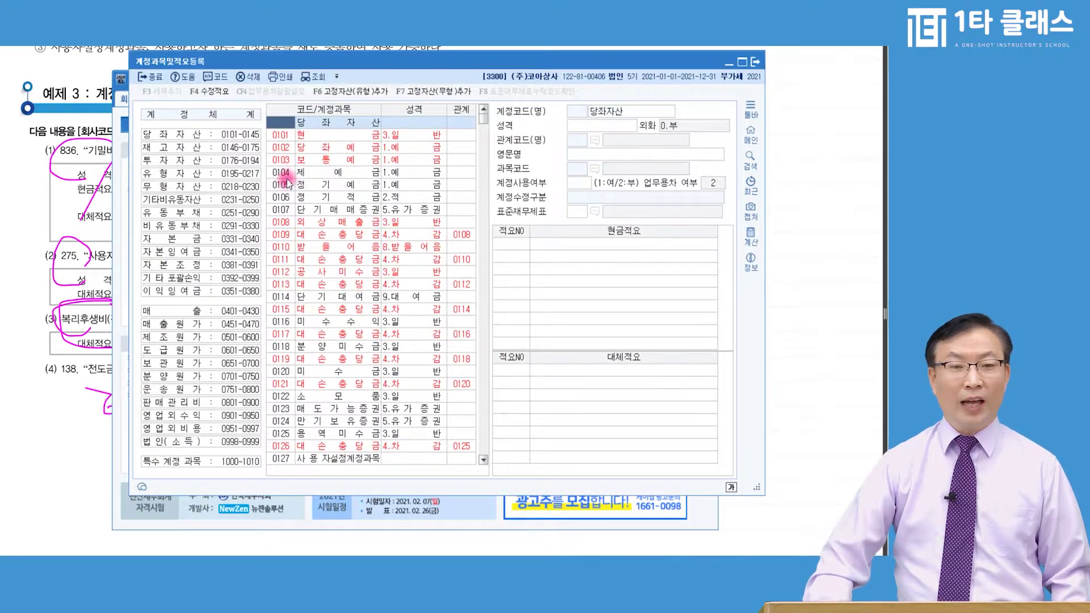
click(284, 210)
text(8)
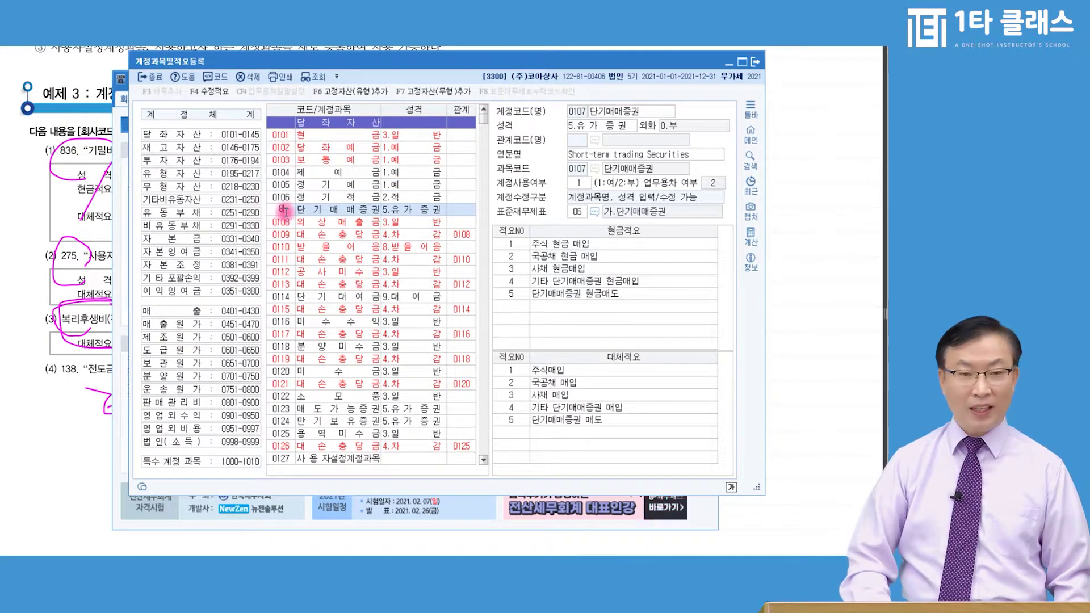
text(11)
scroll(330, 411, down, 2)
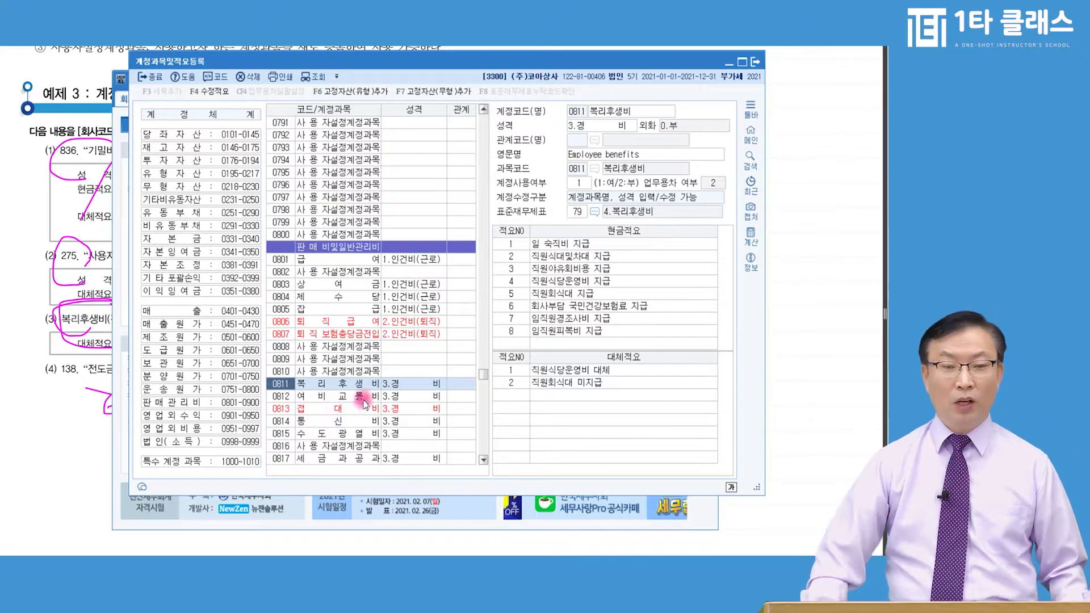
click(281, 385)
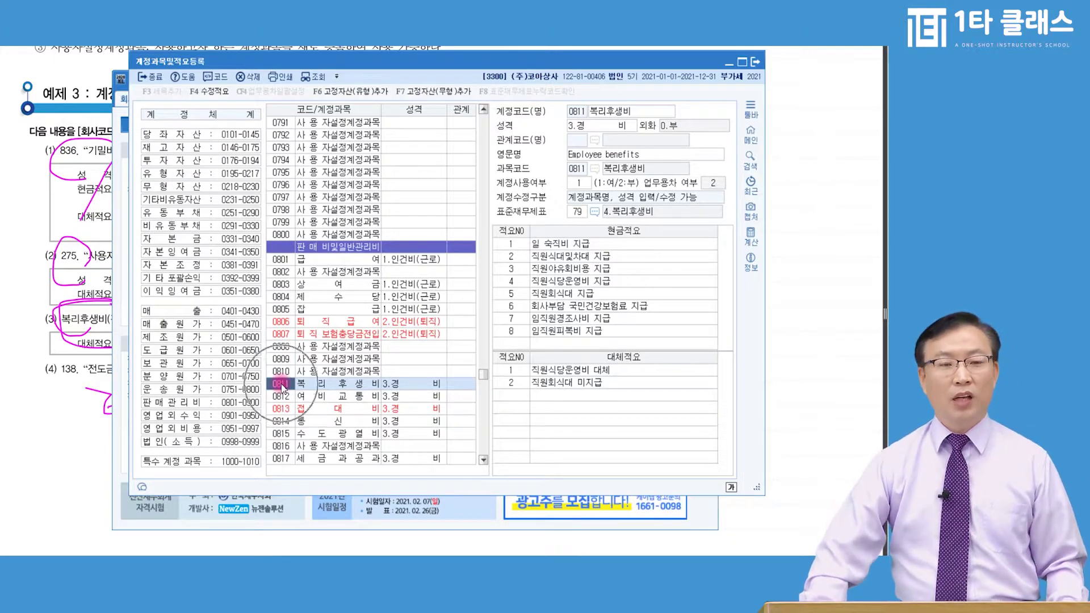
click(179, 401)
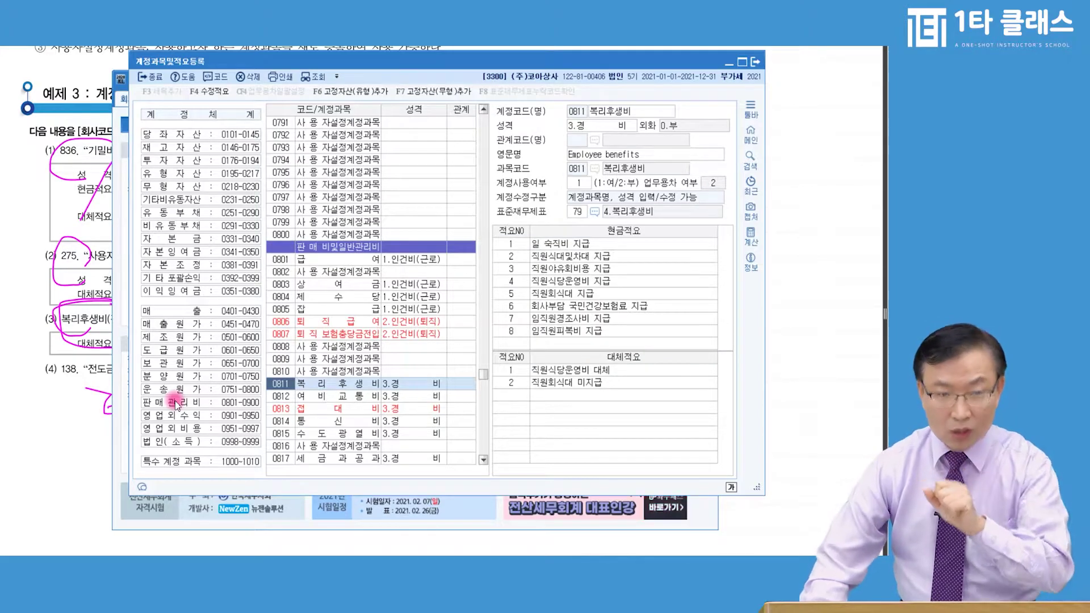
click(173, 316)
click(291, 174)
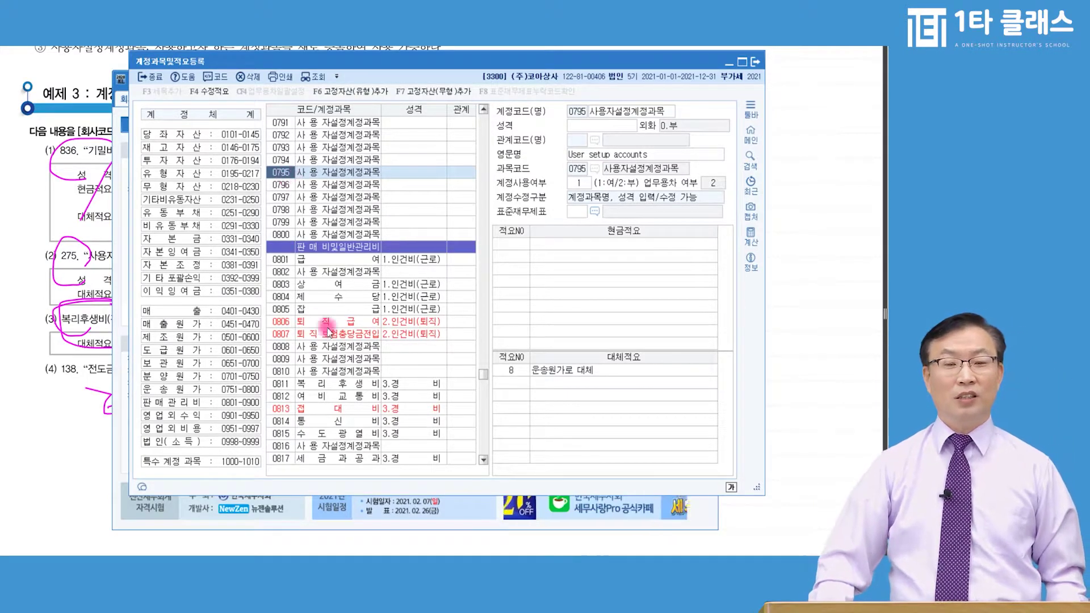
click(312, 385)
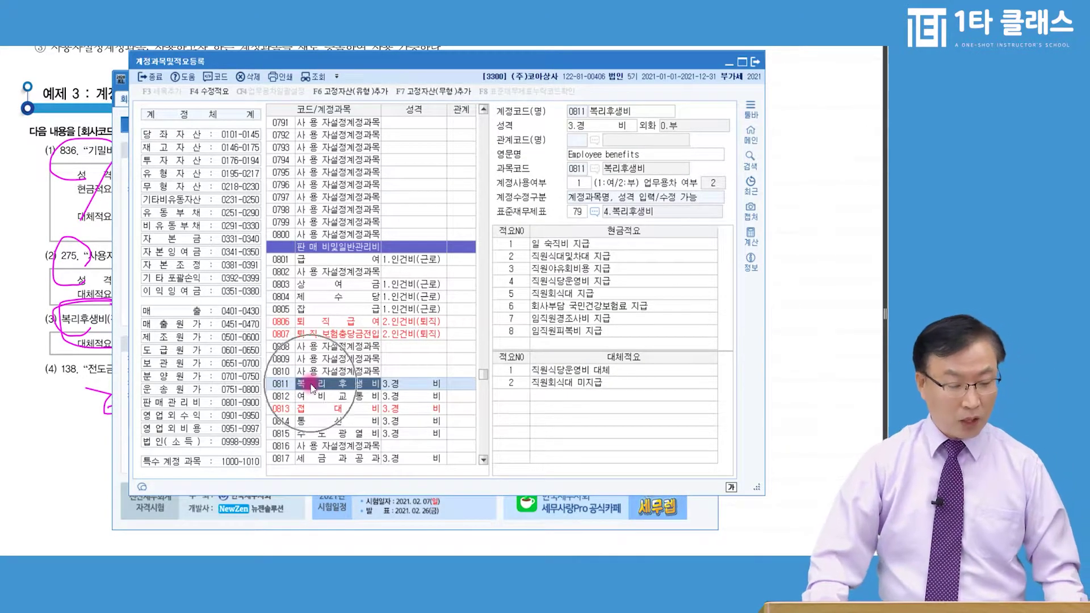
- Enter memo 7 '임직원등 피복비 미지급' in 0811's next empty 대체적요 row
click(515, 395)
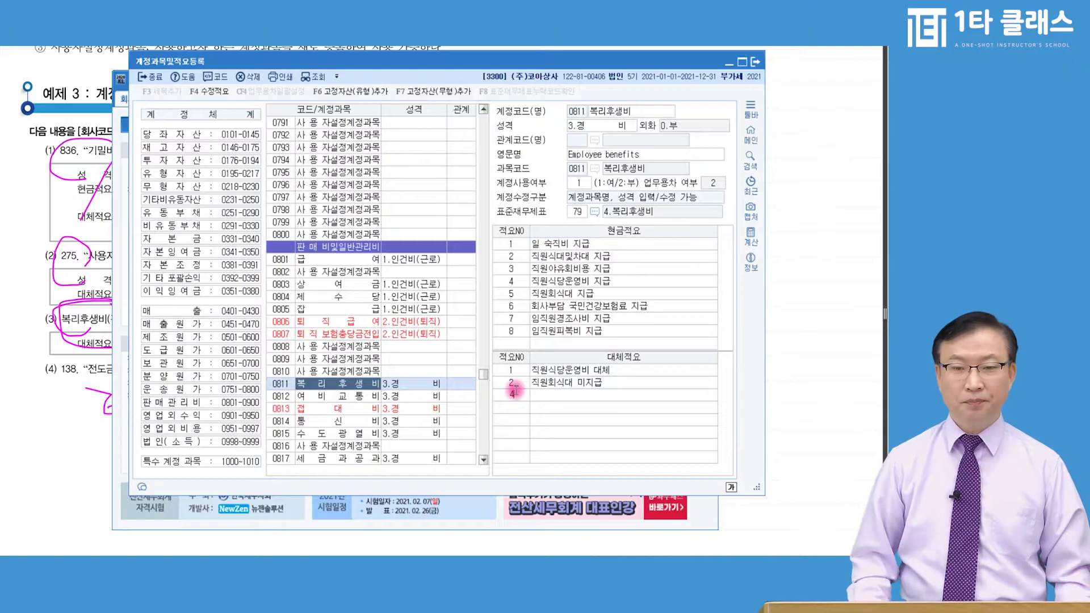
text(3)
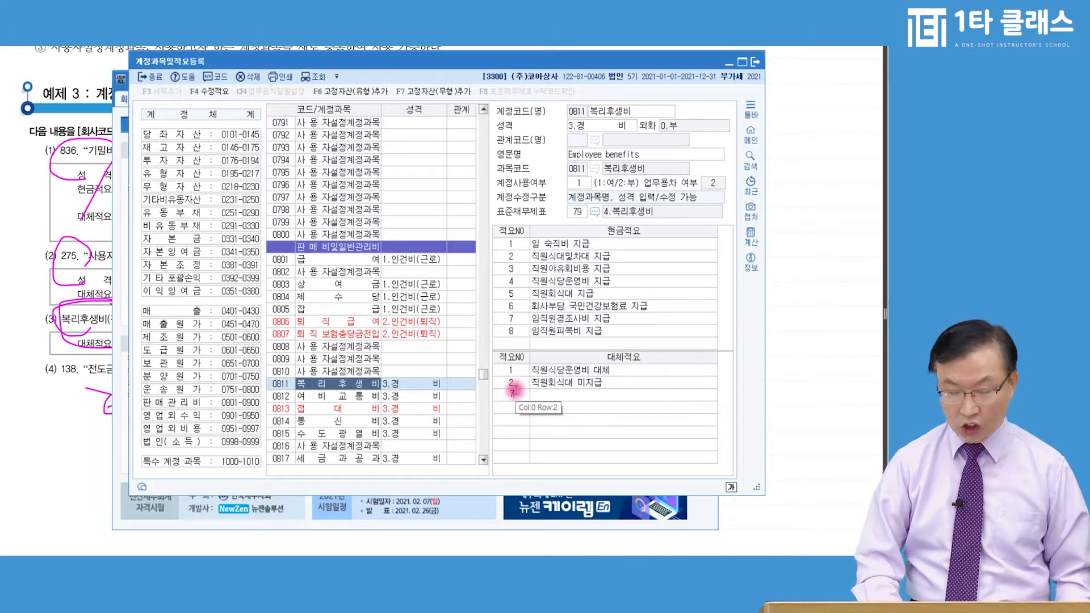
key(Return)
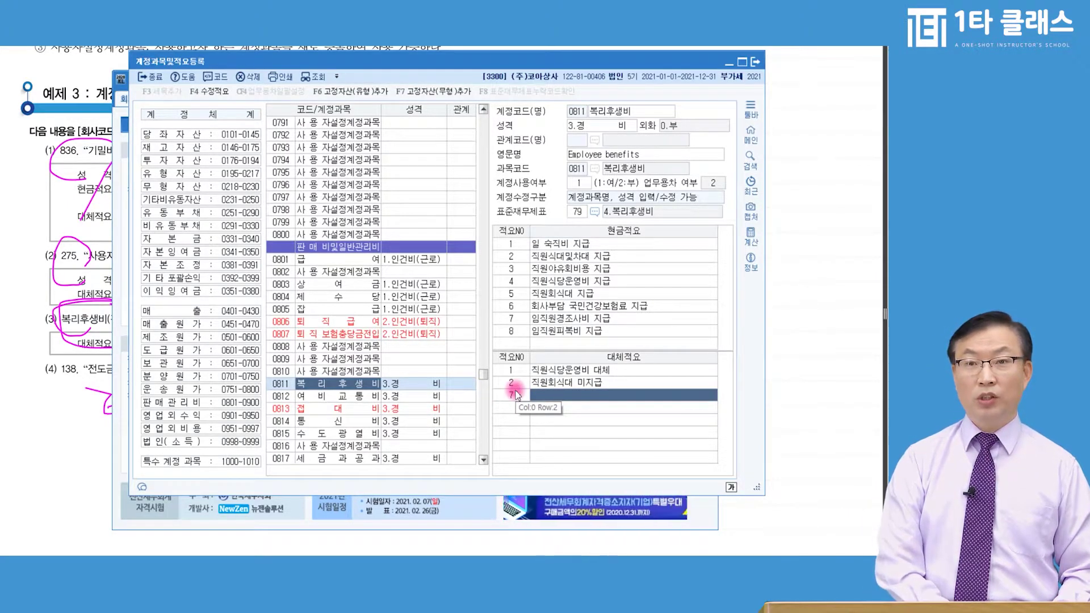
text(임ㅈ)
text(원등 피복비)
text( 미지)
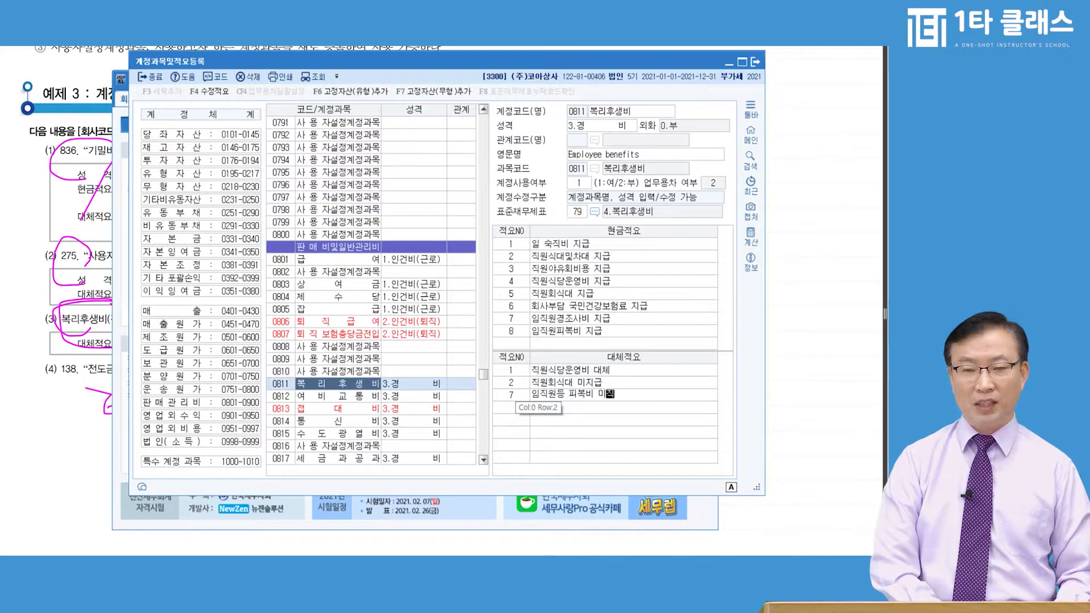
text(급)
key(Return)
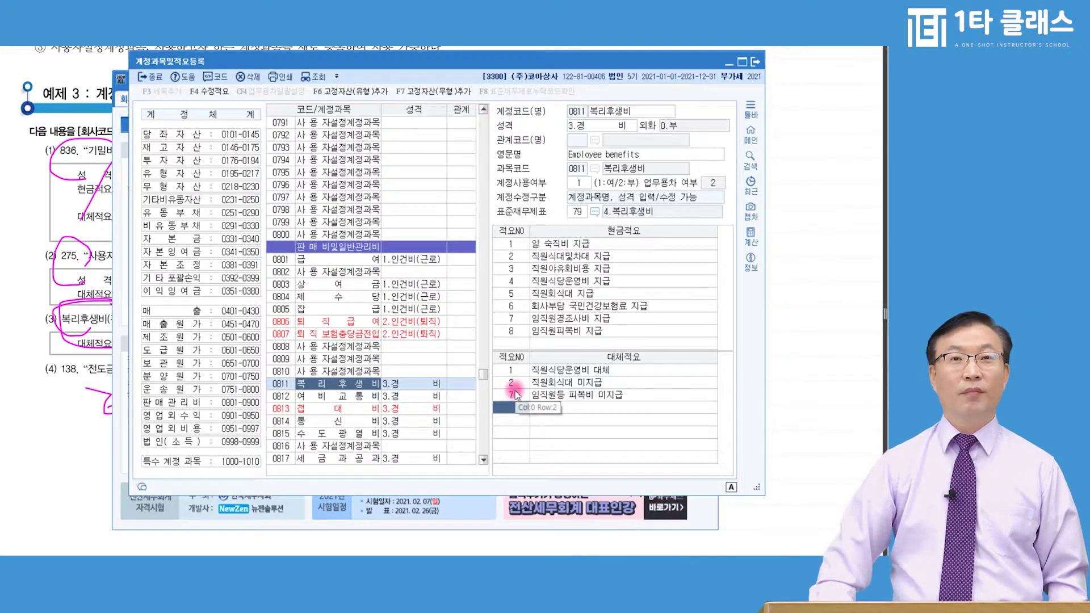
click(291, 388)
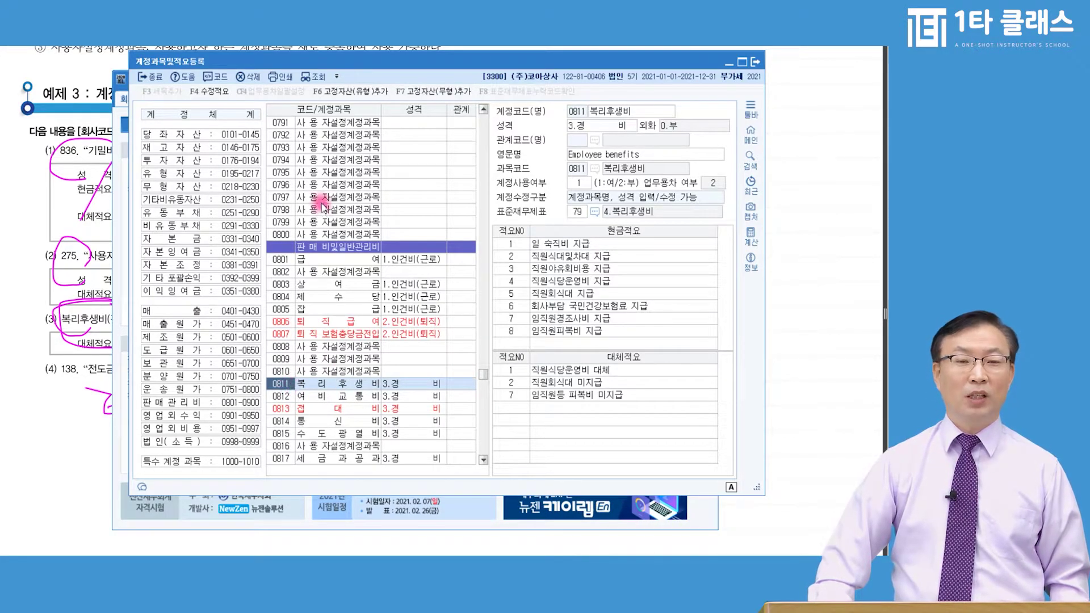
- Search for 보통, then close and reopen the register on account 0103 보통예금
click(321, 184)
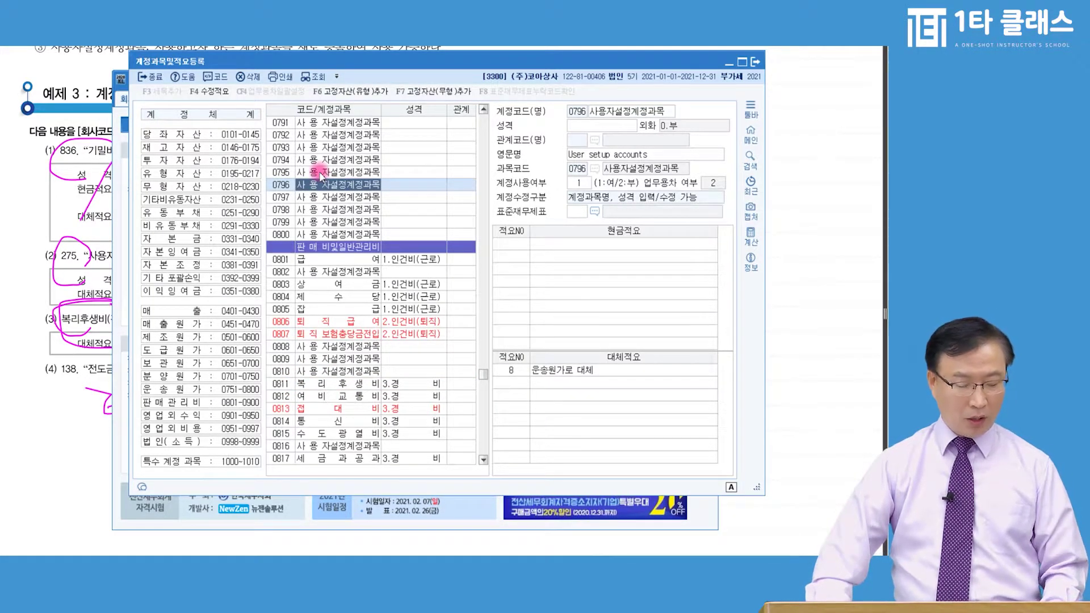
key(F2)
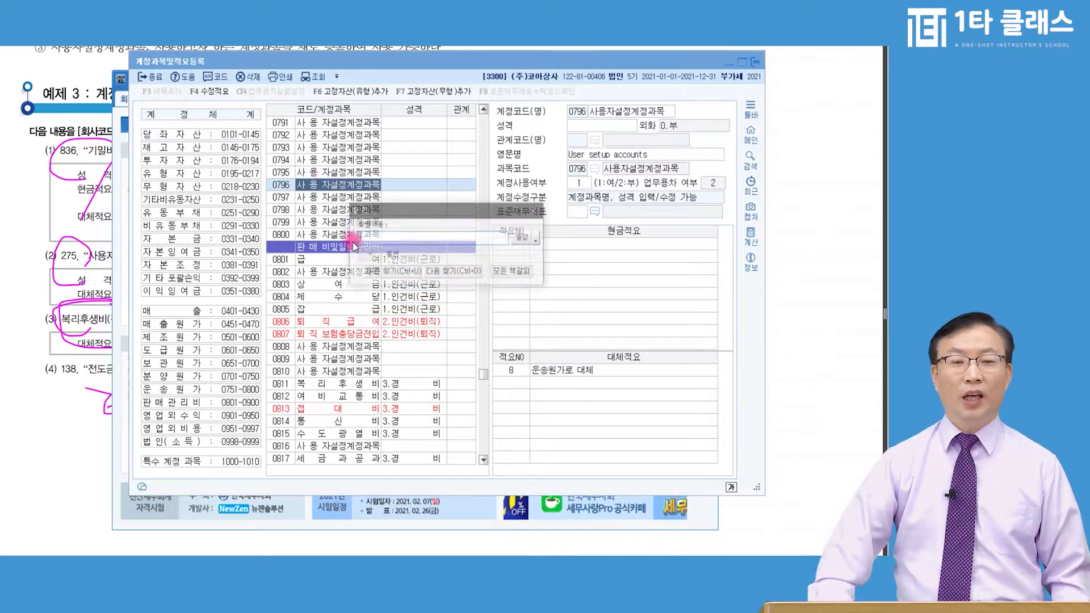
click(392, 238)
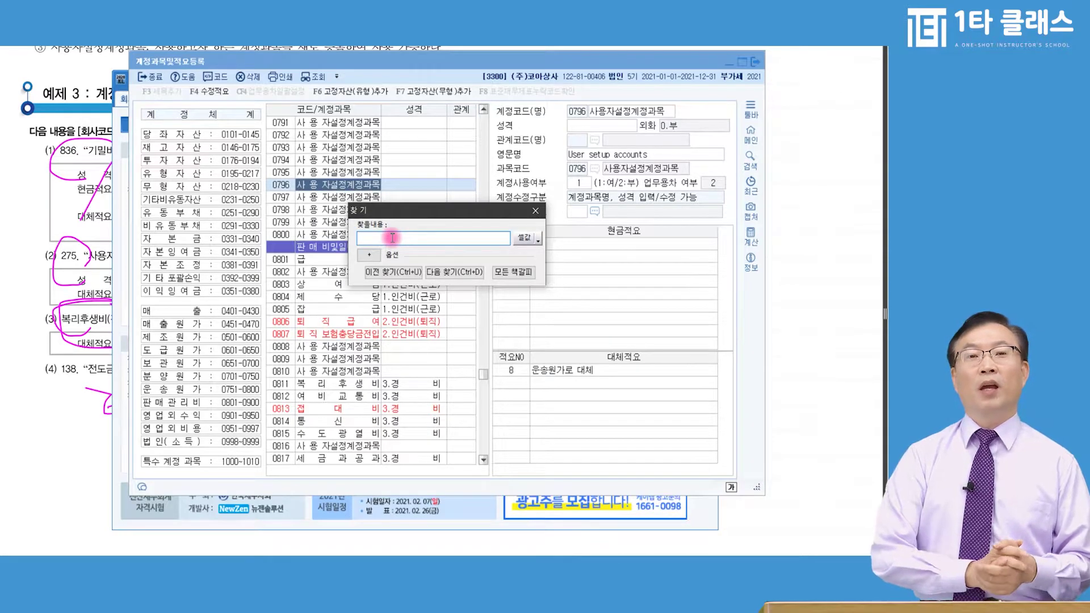
text(퇴)
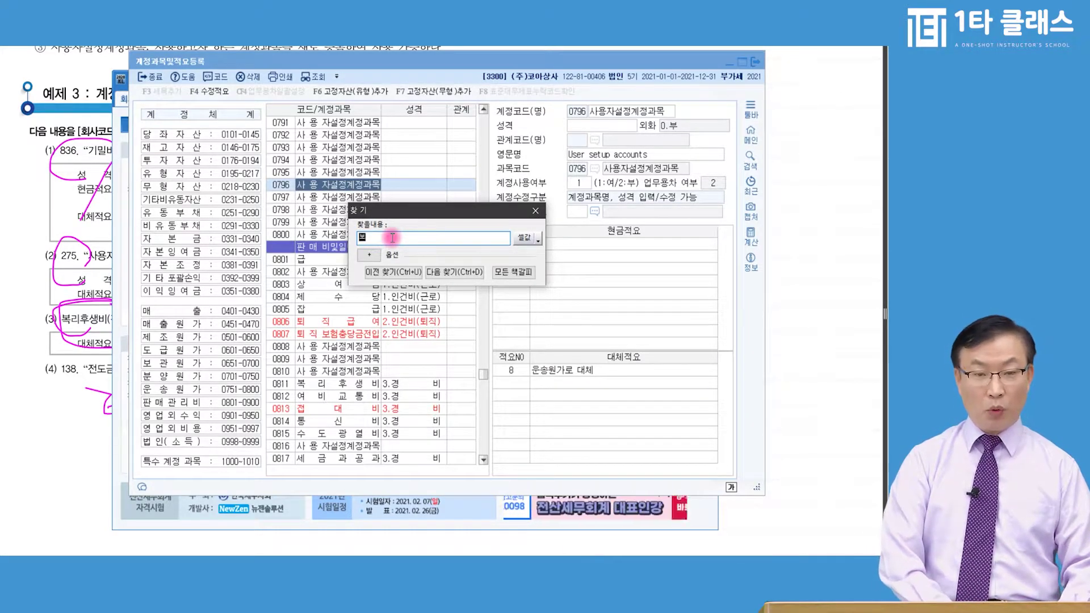
text(통)
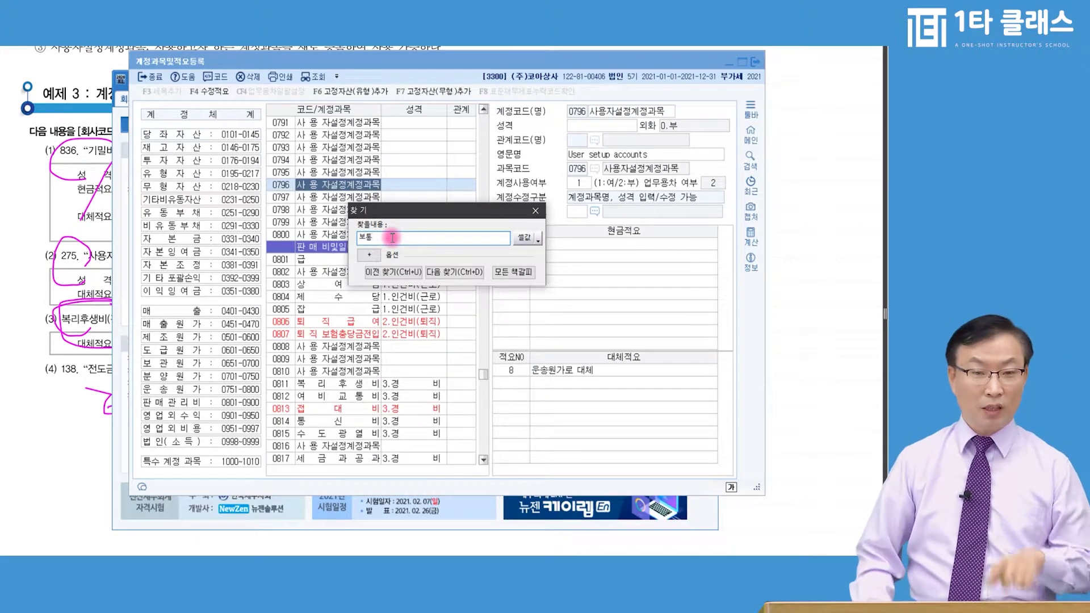
key(Return)
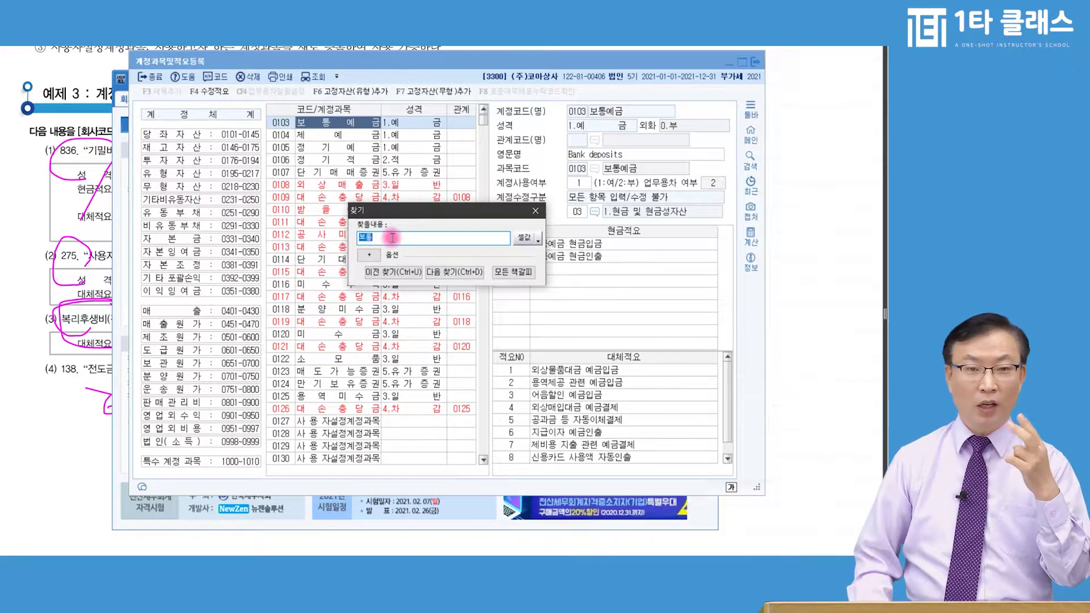
key(Escape)
key(Escape)
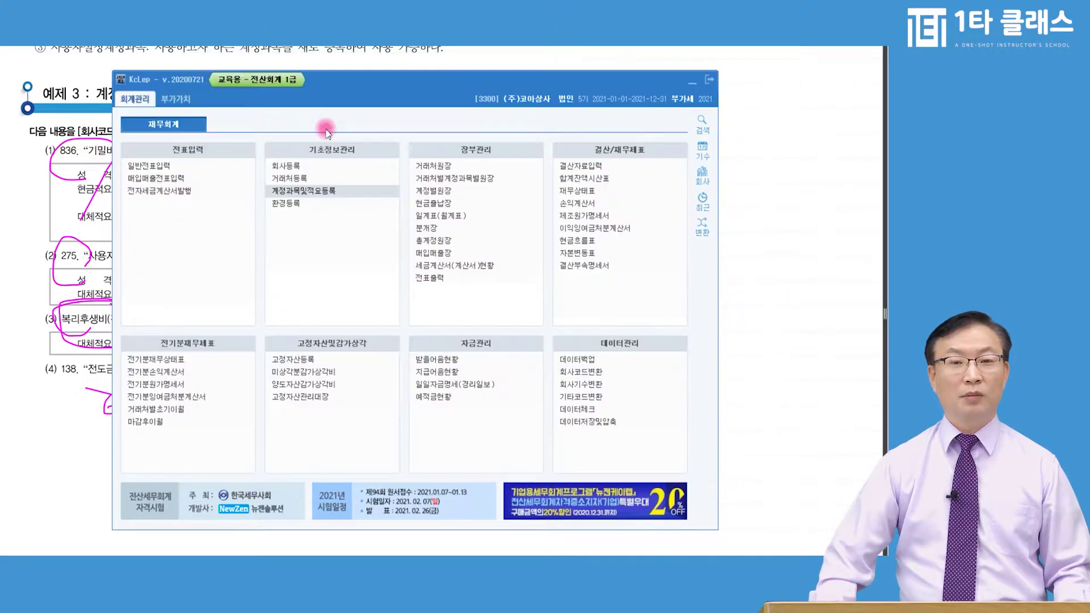
click(312, 193)
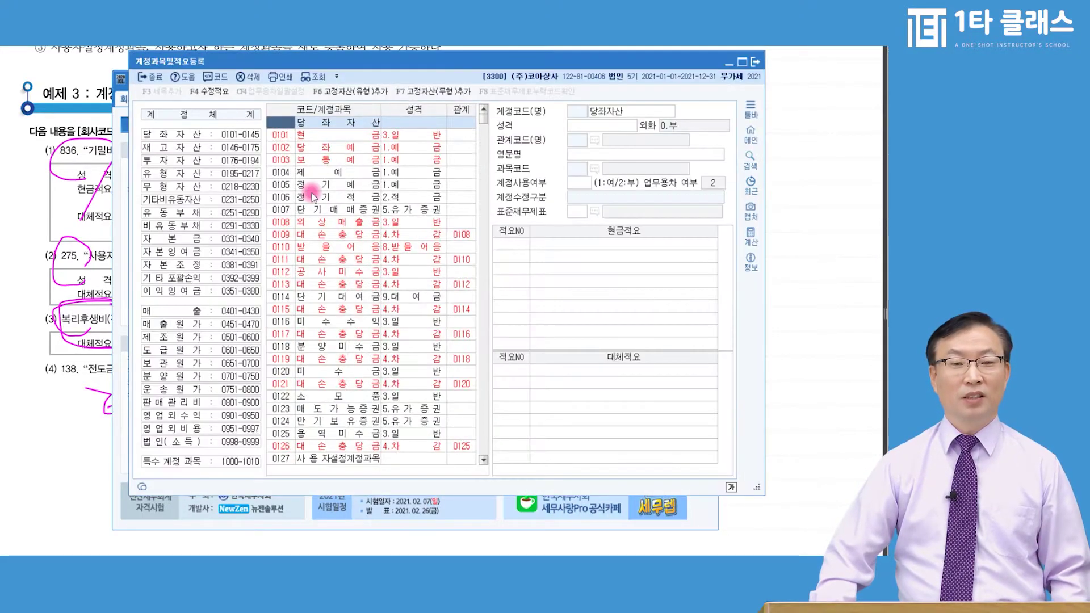
click(297, 161)
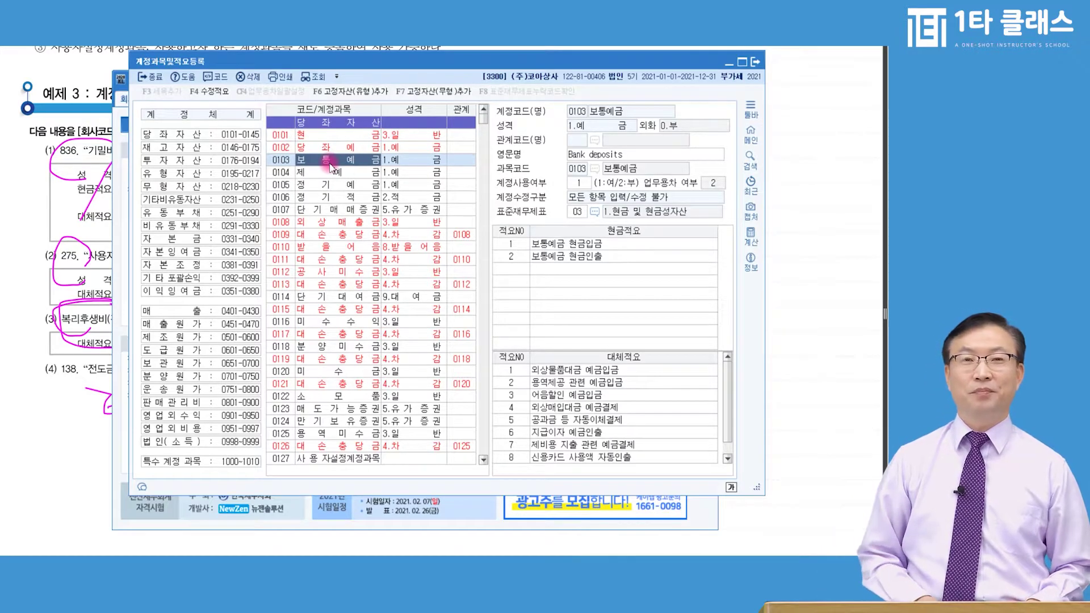
- Search 여비 and jump to the next match, account 0812 여비교통비
key(ctrl+f)
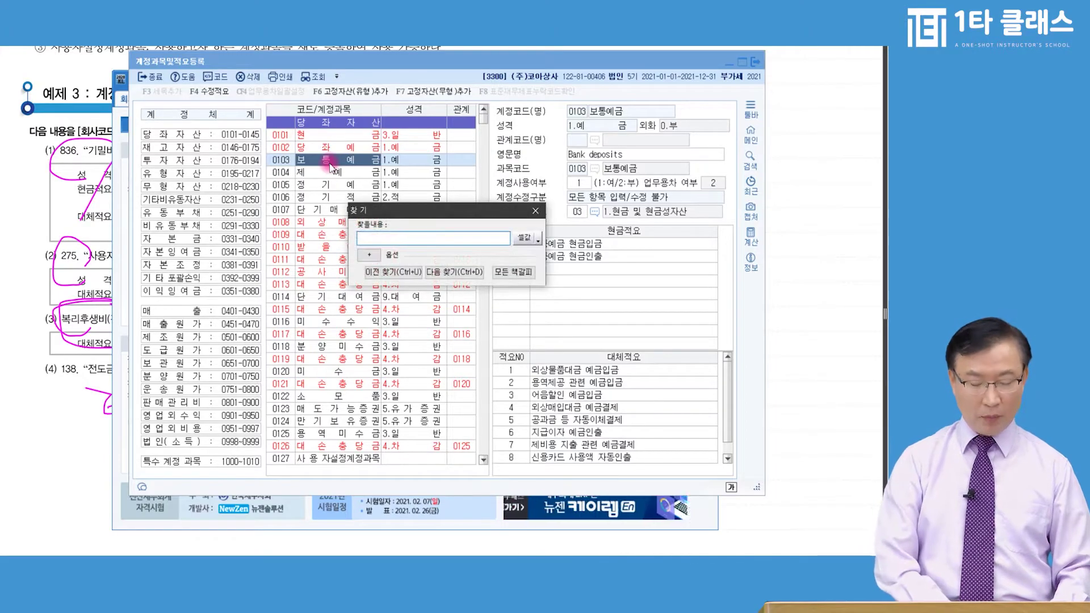
text(여비)
key(Return)
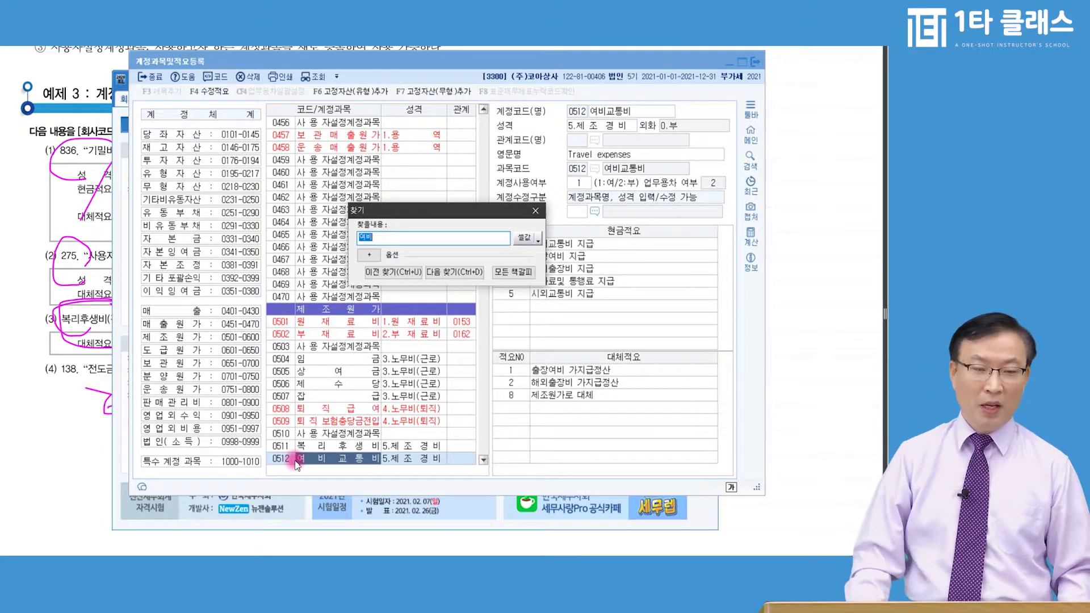
key(ctrl+d)
key(ctrl+d)
key(ctrl+d)
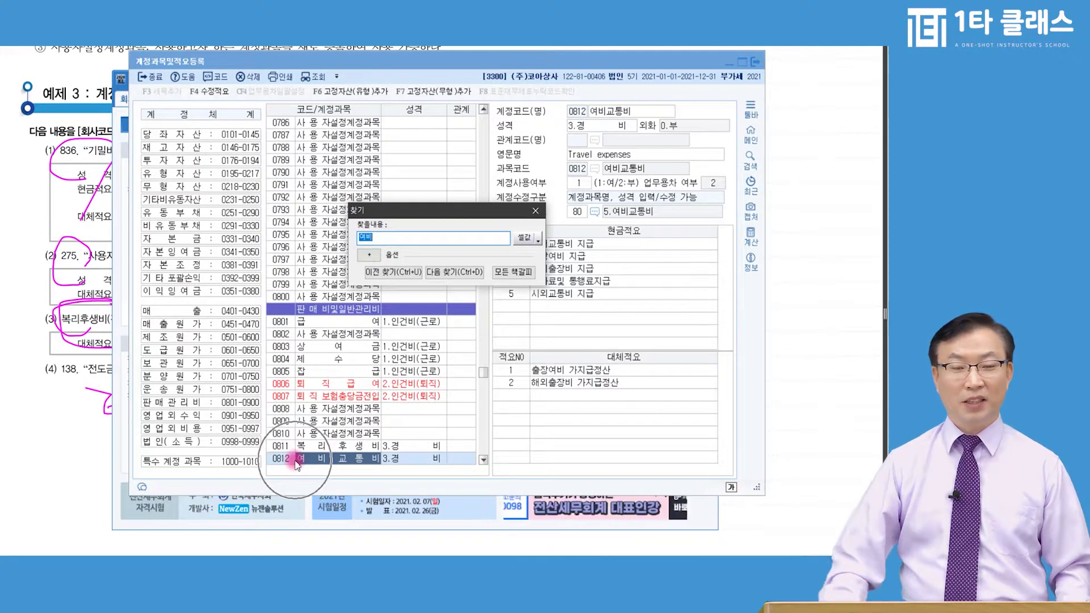
key(Escape)
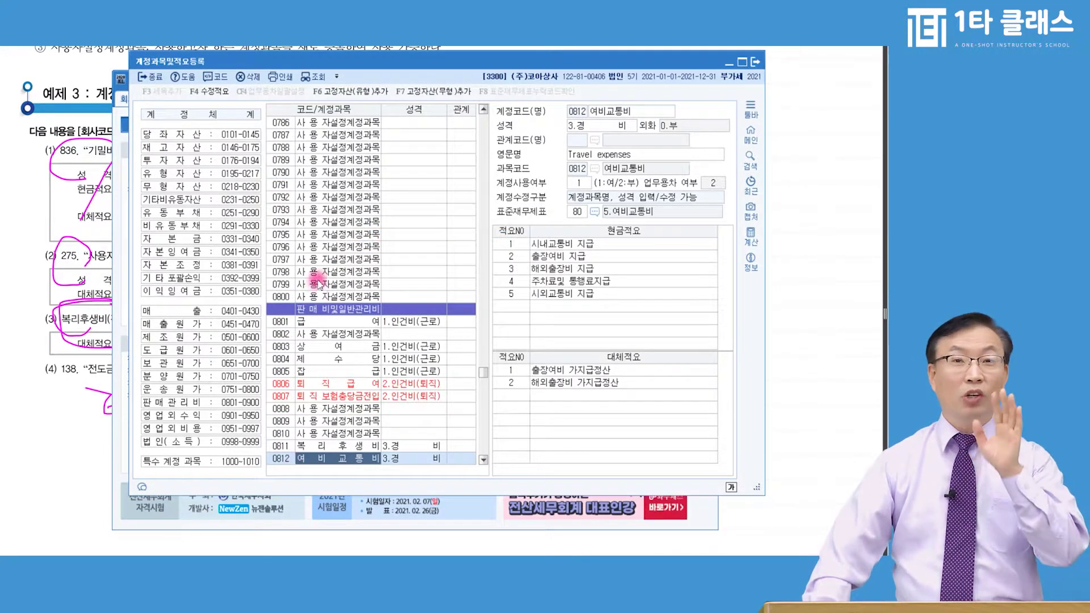
scroll(310, 267, up, 3)
- Select account 0787 and circle item (4) 138 on the exercise worksheet
click(279, 248)
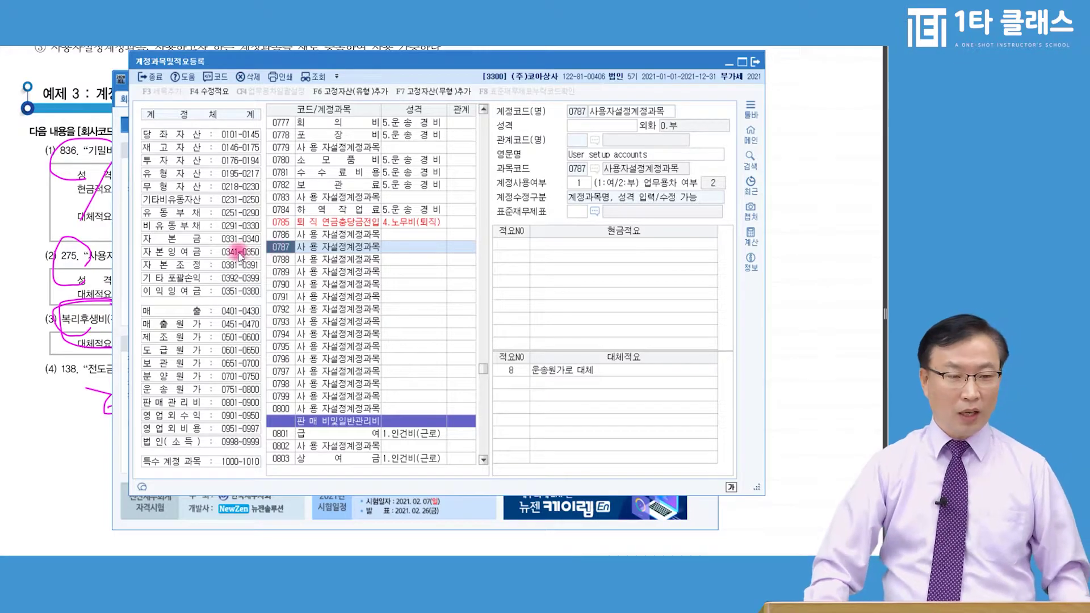
click(71, 382)
mouse_move(51, 387)
mouse_down()
mouse_move(81, 364)
mouse_move(62, 389)
mouse_up()
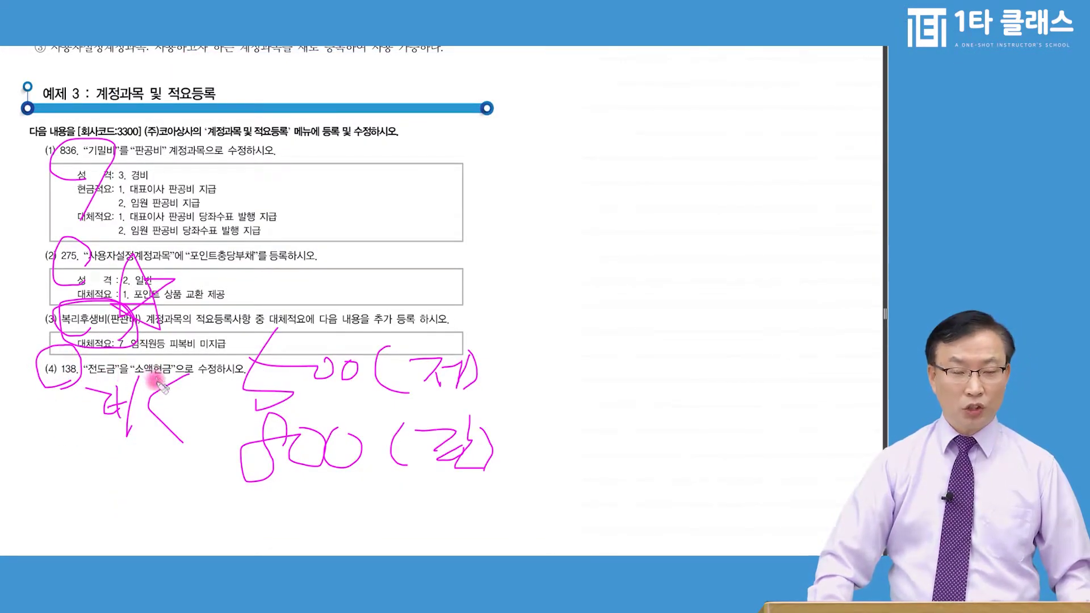
- Back in the register, type 138 to jump to account 0138 전도금
click(204, 568)
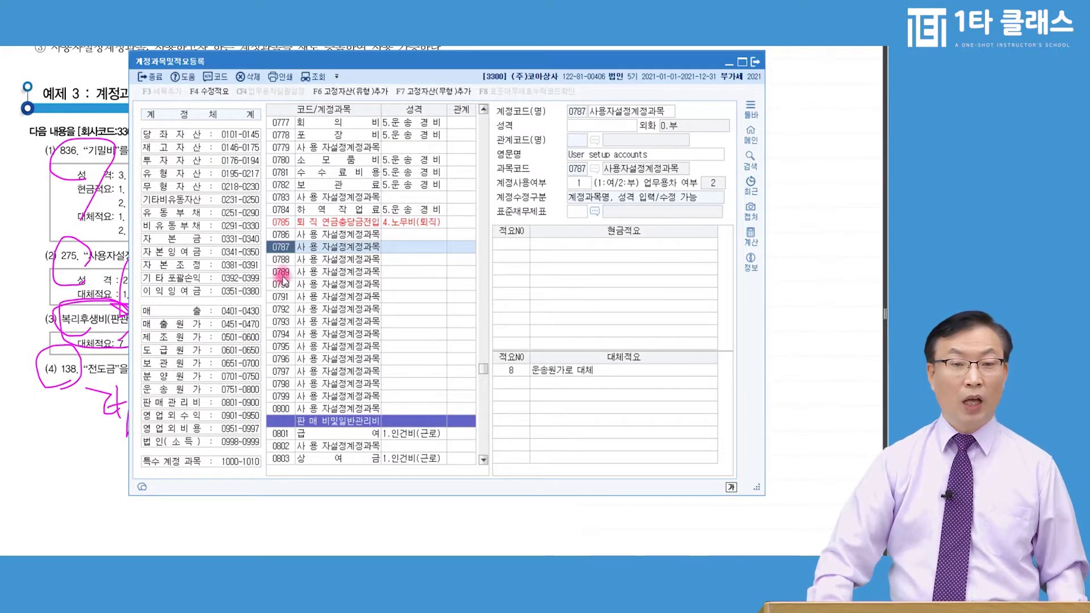
click(282, 296)
click(281, 223)
click(281, 247)
click(281, 284)
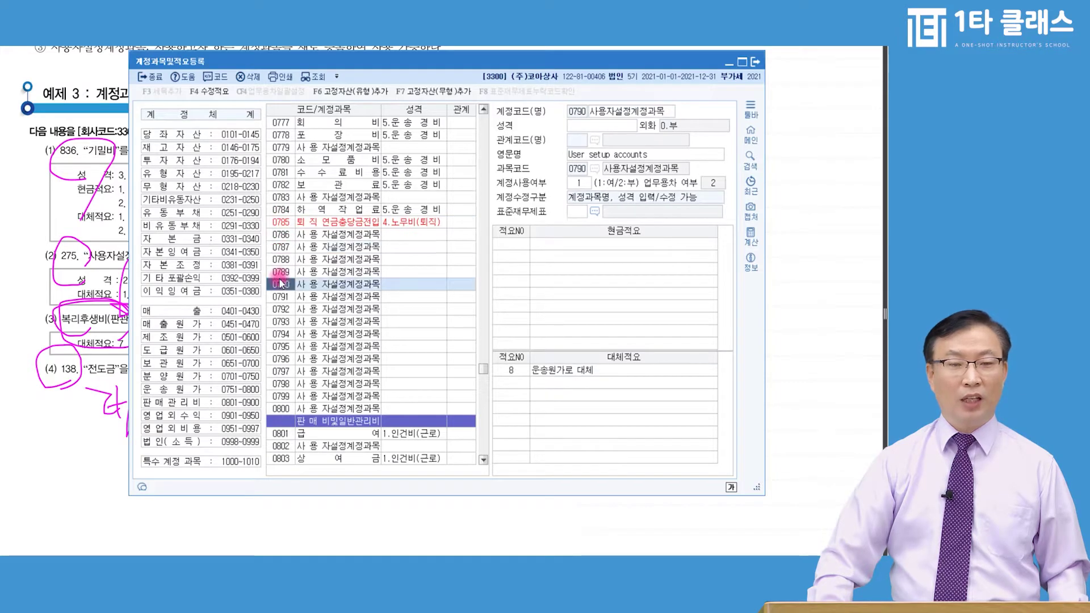
click(282, 198)
click(281, 272)
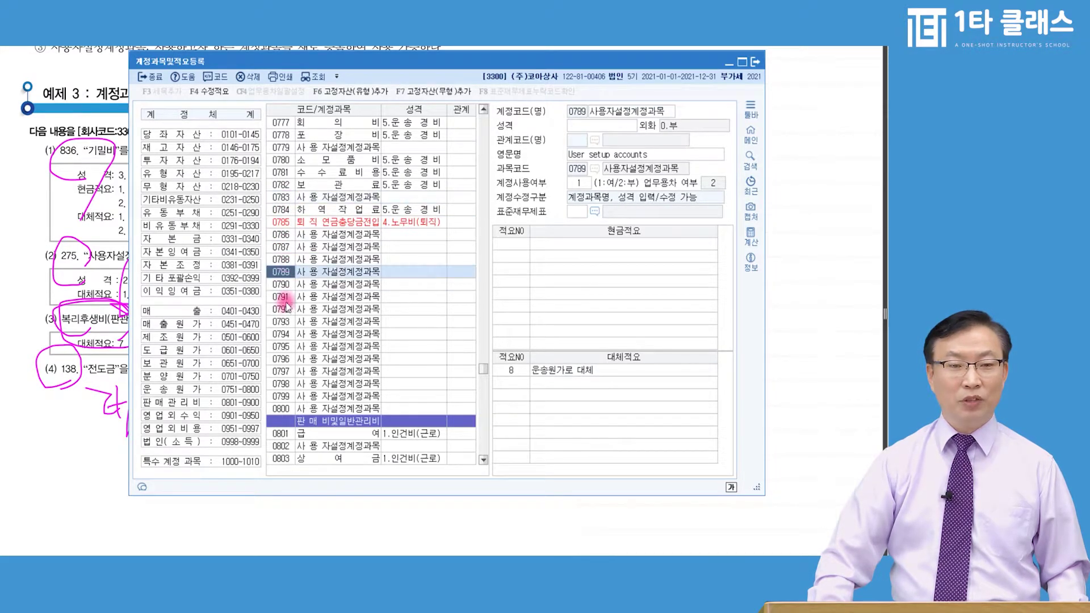
click(281, 309)
click(282, 334)
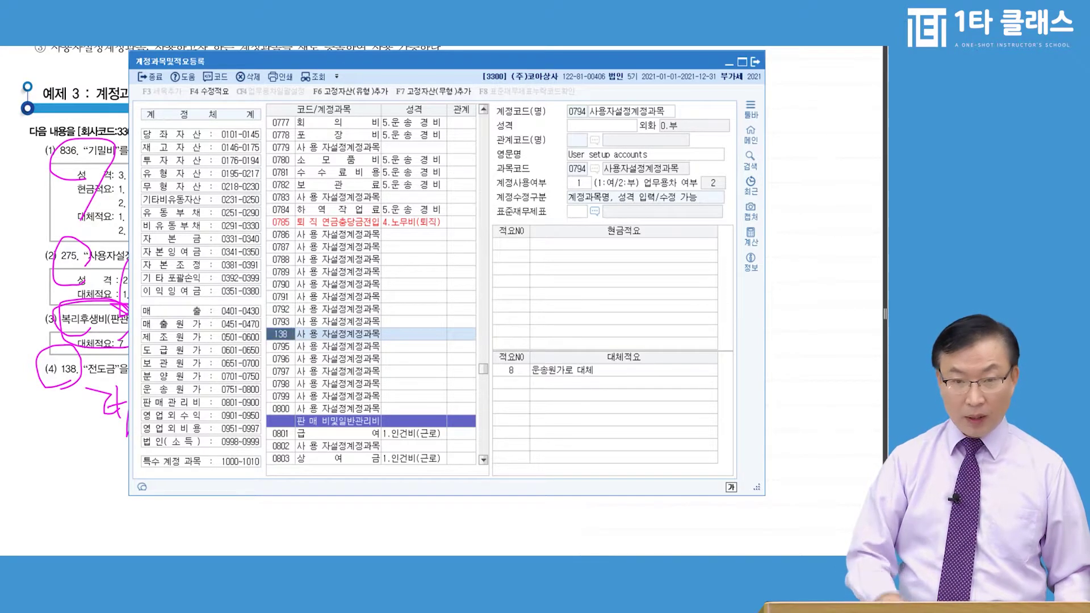
text(138)
scroll(284, 332, up, 3)
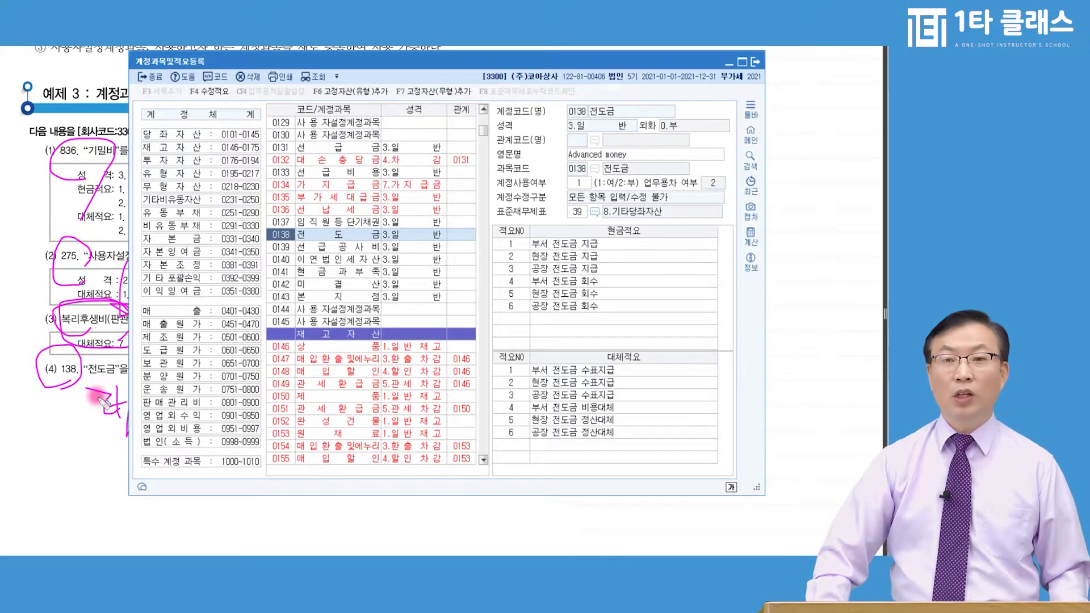
- Compare account 0141 현금과부족 with 0138 전도금
click(619, 116)
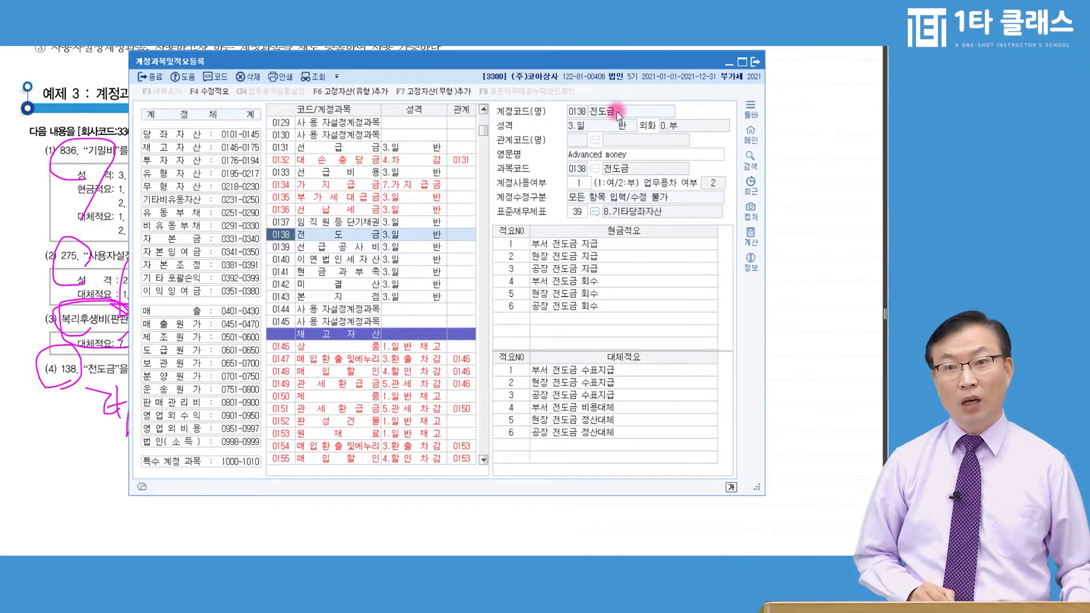
key(ctrl)
key(ctrl)
key(ctrl)
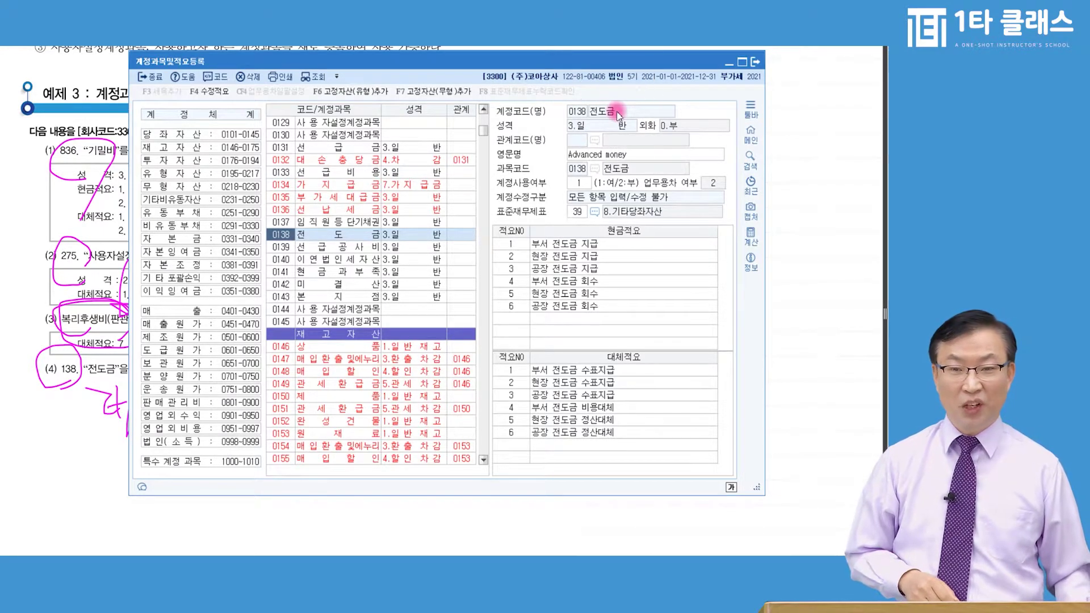
key(ctrl)
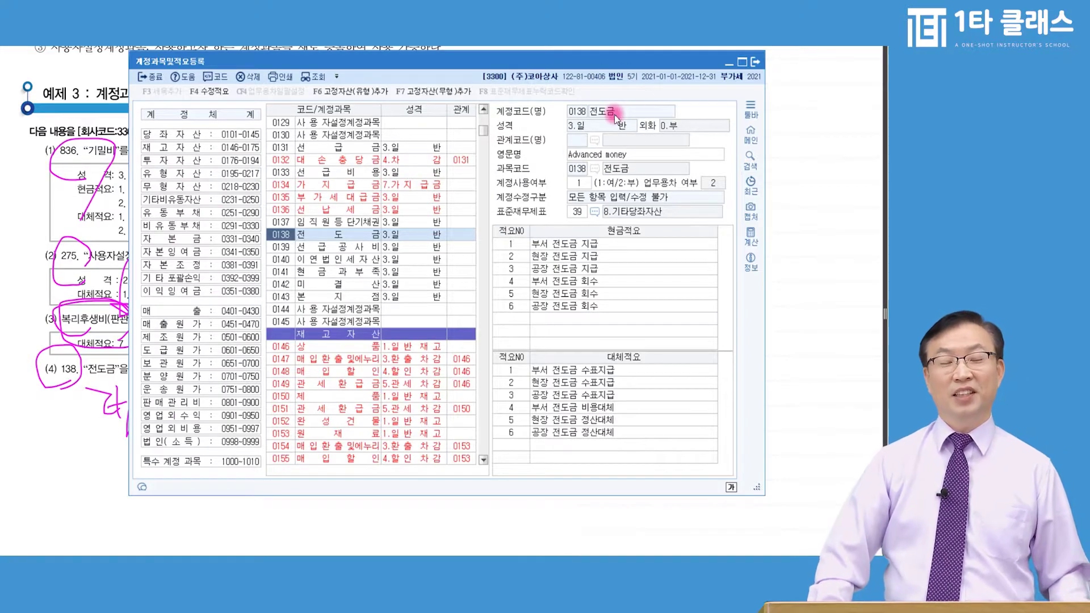
key(ctrl)
key(ctrl)
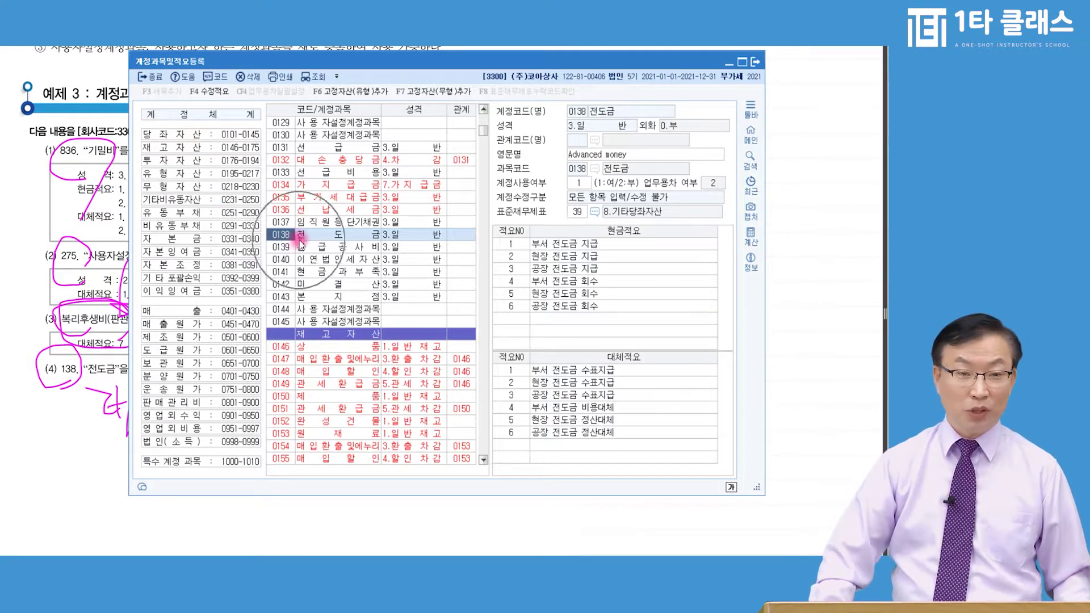
click(328, 278)
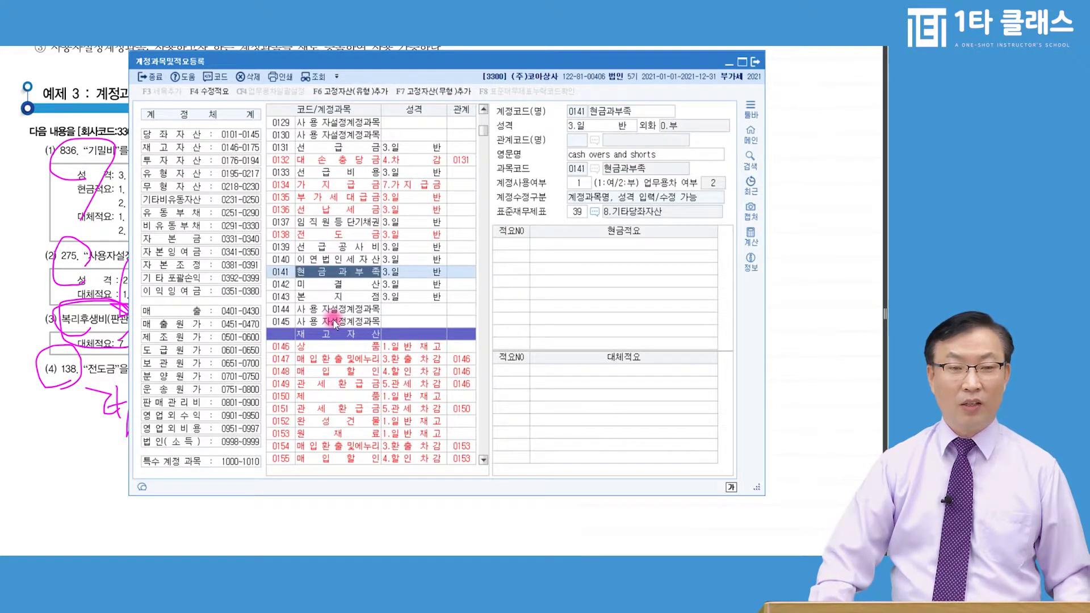
click(322, 235)
click(327, 273)
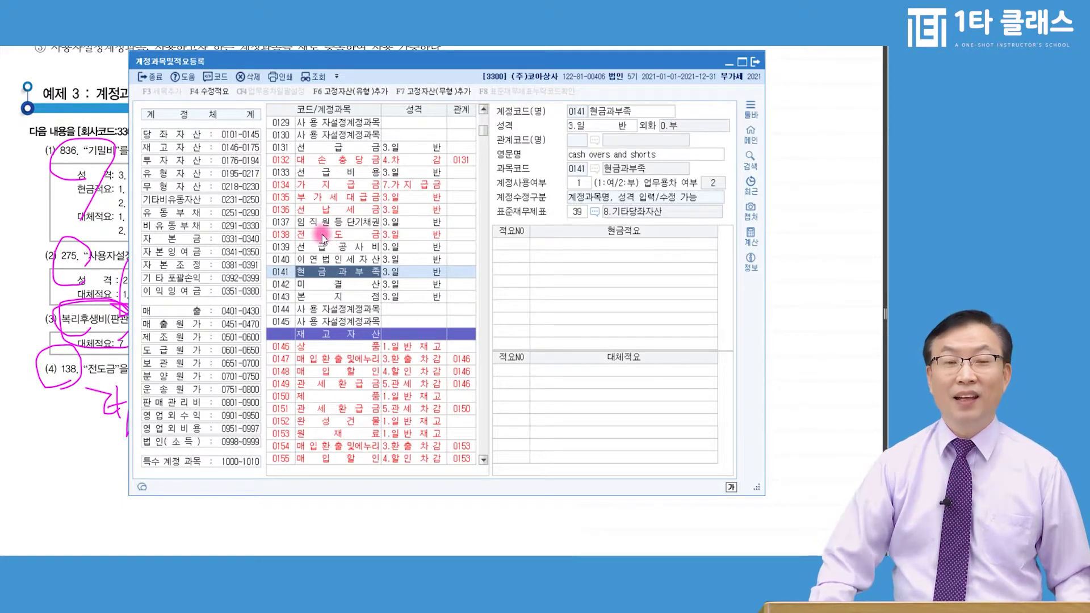
- View 0103 보통예금 and 0111 대손충당금, return to 0138, then minimize KcLep
scroll(324, 235, up, 10)
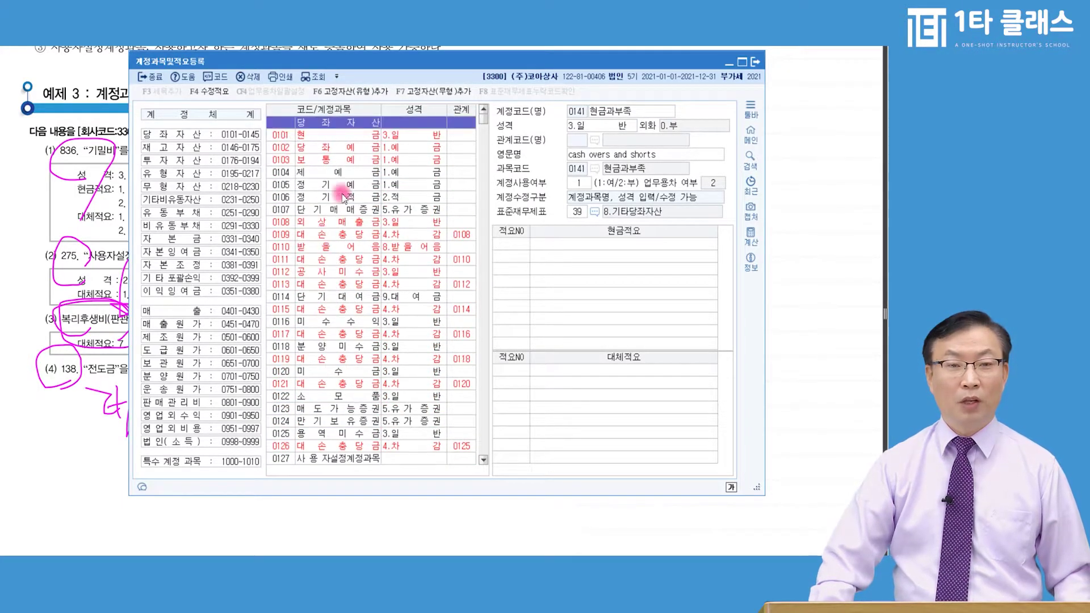
click(320, 123)
click(321, 147)
click(327, 160)
click(327, 234)
click(329, 247)
click(329, 259)
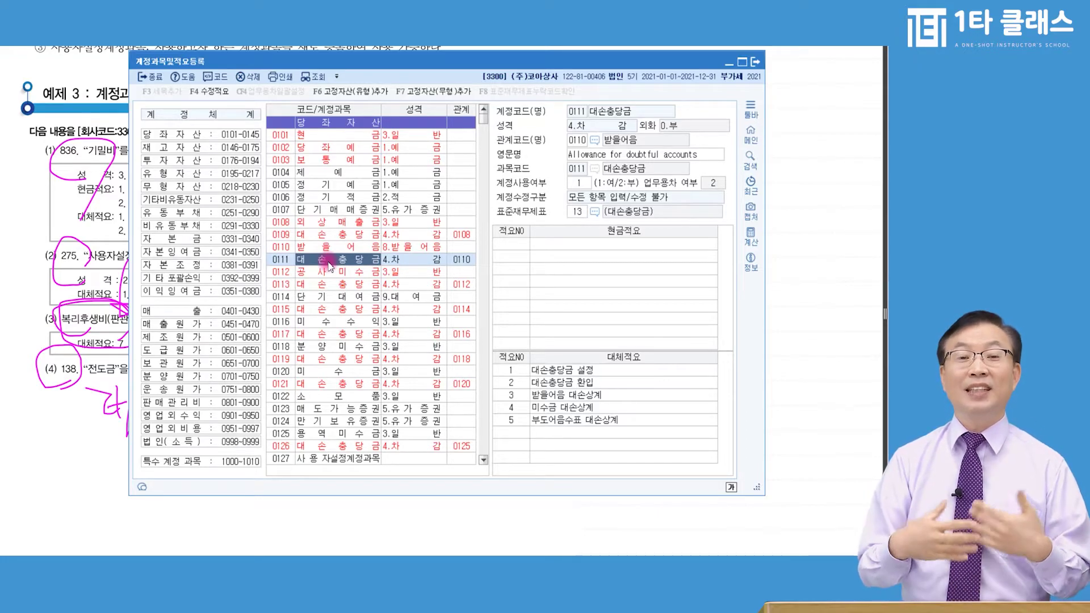
scroll(369, 329, down, 8)
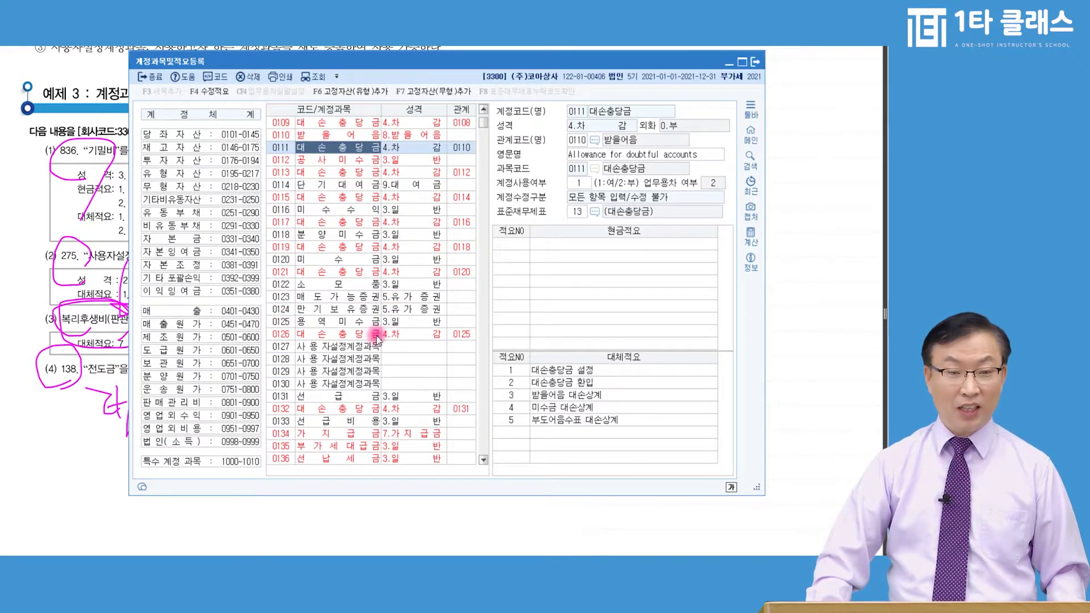
click(327, 299)
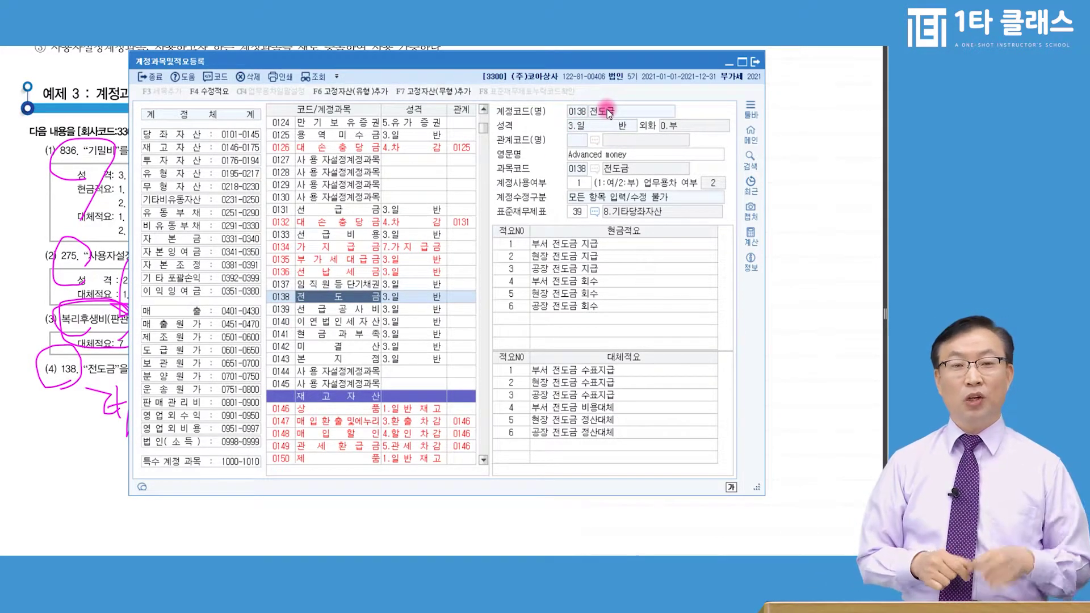
click(51, 235)
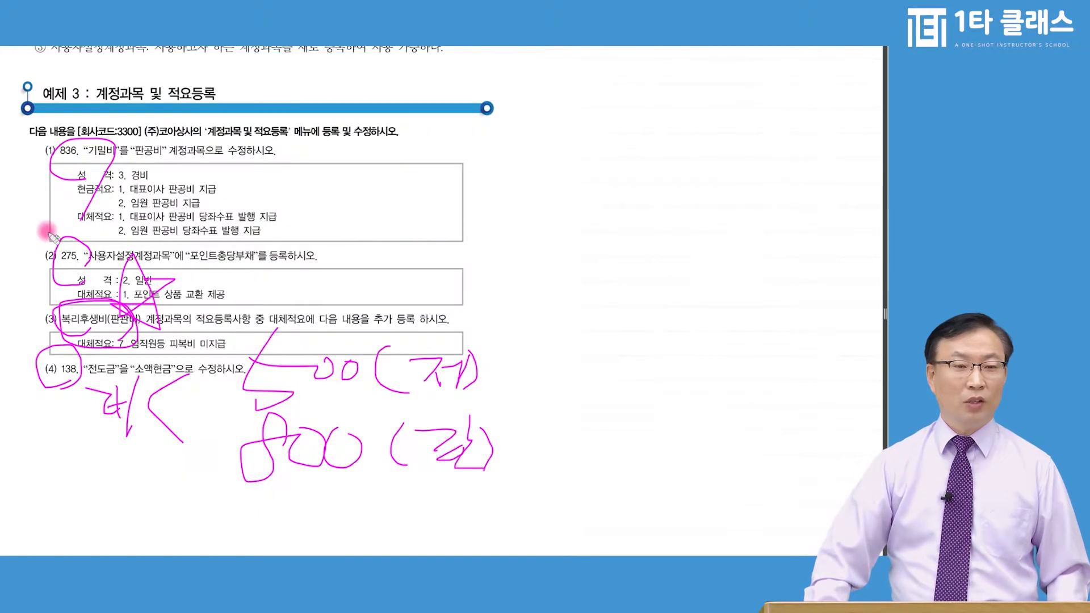
- Circle the handout's 적색계정과목 Ctrl+F2 note and switch back to the KcLep register
scroll(51, 236, up, 3)
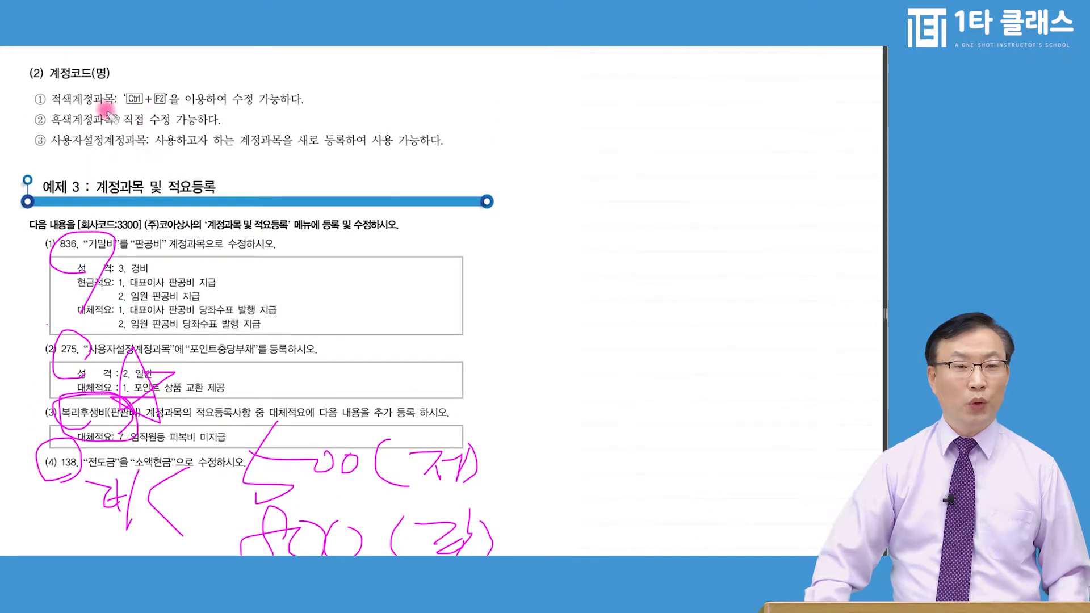
mouse_move(52, 108)
mouse_down()
mouse_move(183, 112)
mouse_move(117, 81)
mouse_move(35, 113)
mouse_move(191, 108)
mouse_up()
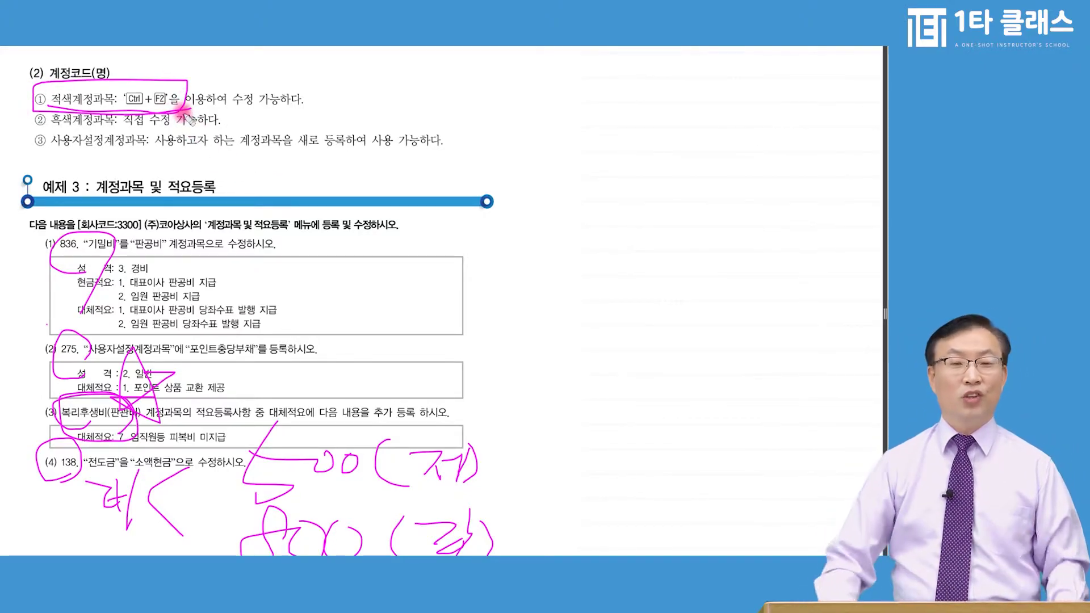
key(alt+Tab)
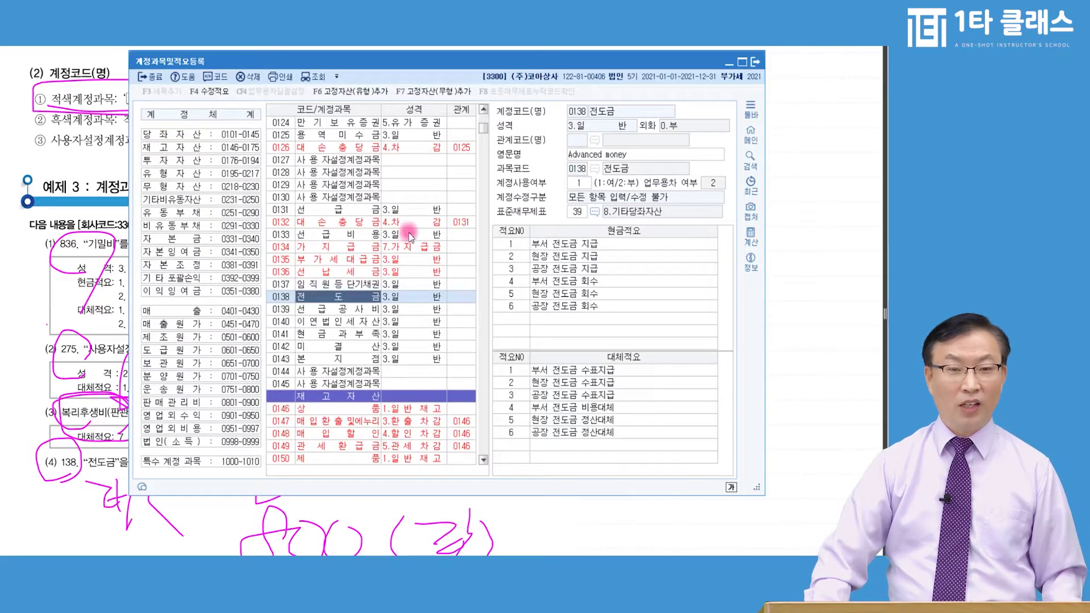
- Replace the name 전도금 with 소액현금 on account 0138
key(ctrl)
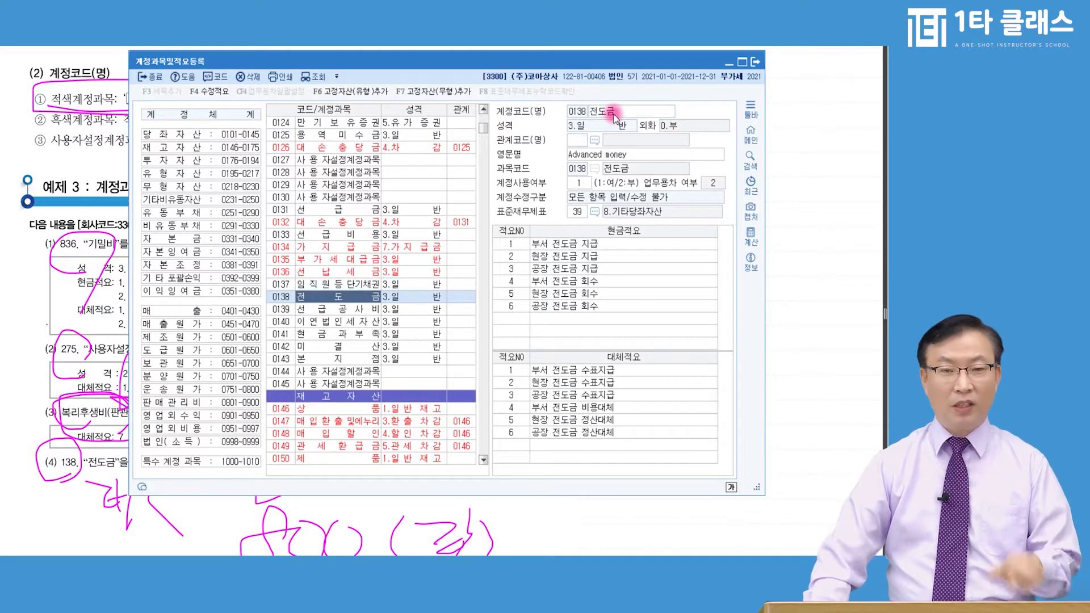
click(615, 117)
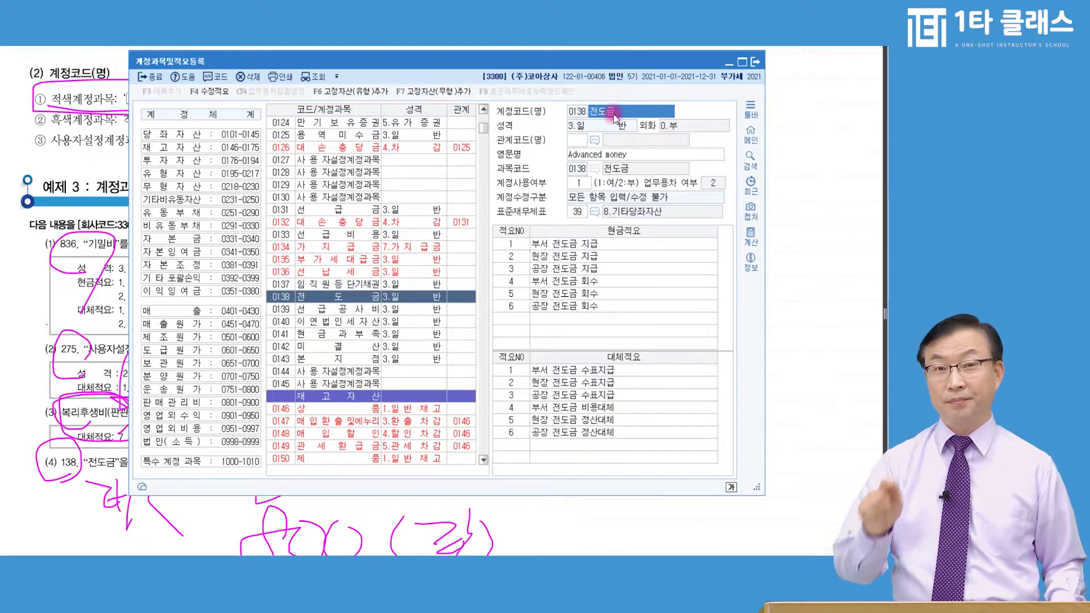
text(송)
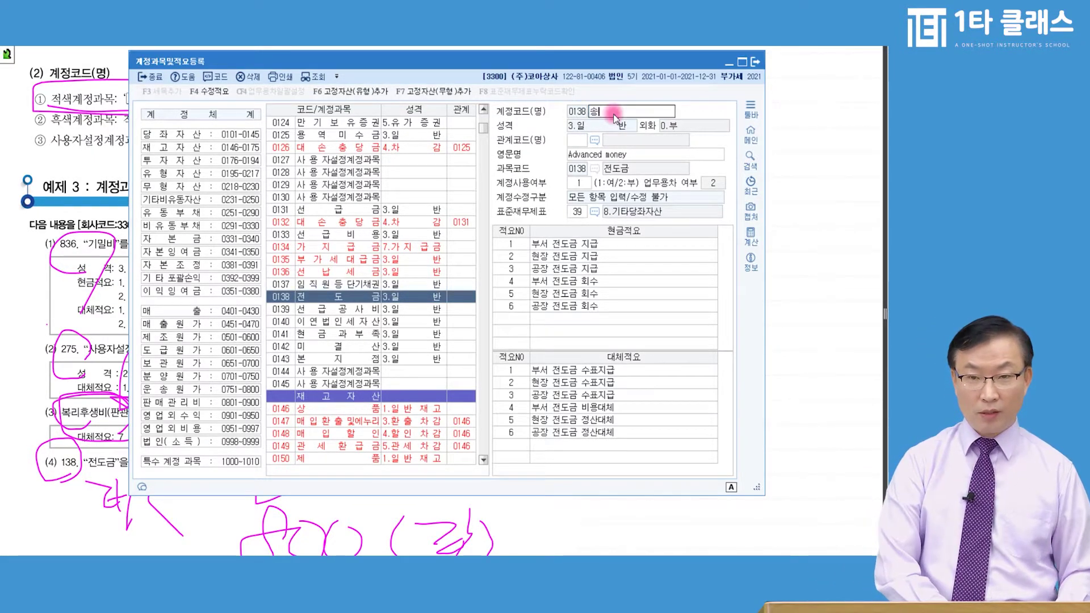
key(Return)
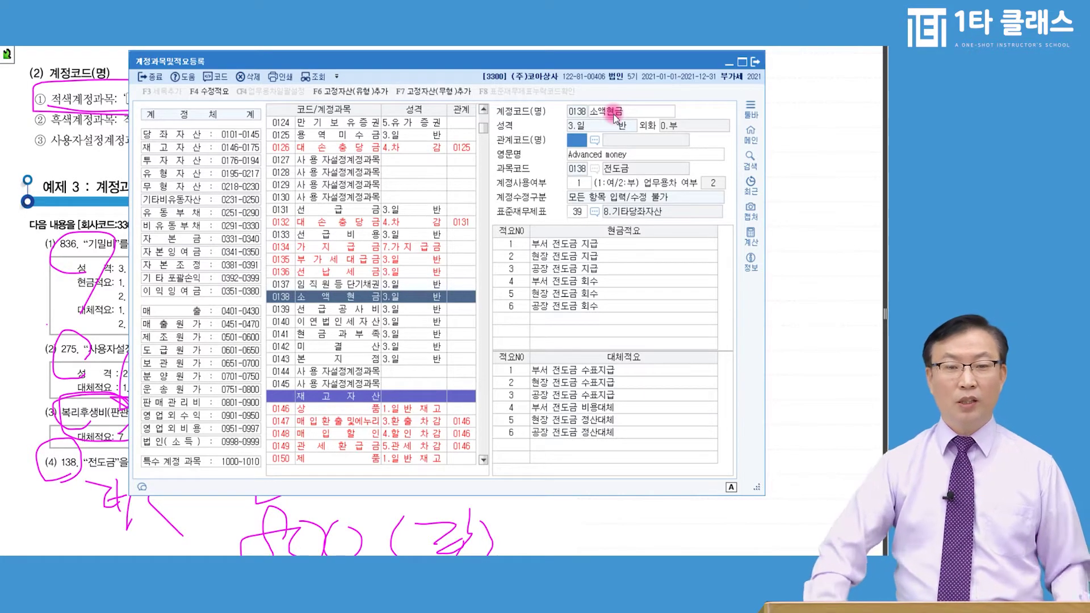
- Check renamed 0138 소액현금 against 0140 and 0141, then open user-defined account 0127
click(341, 322)
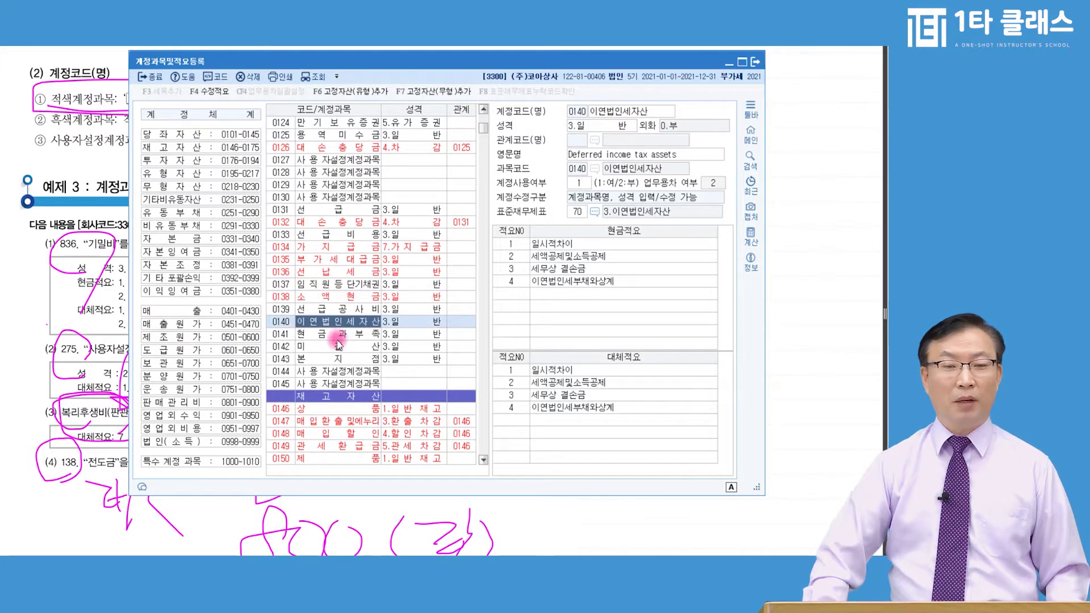
click(342, 301)
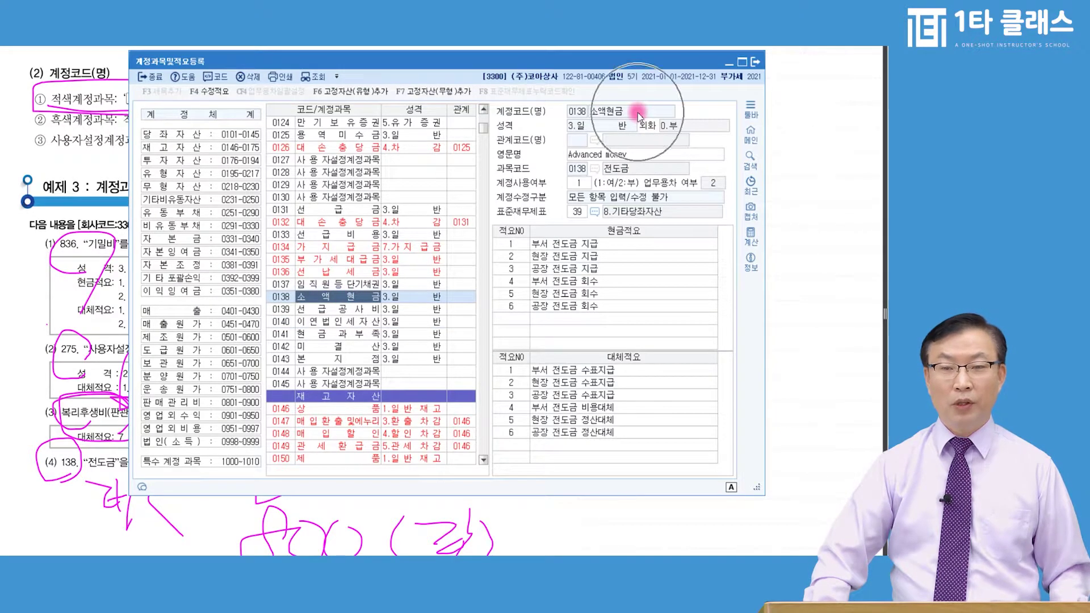
click(357, 333)
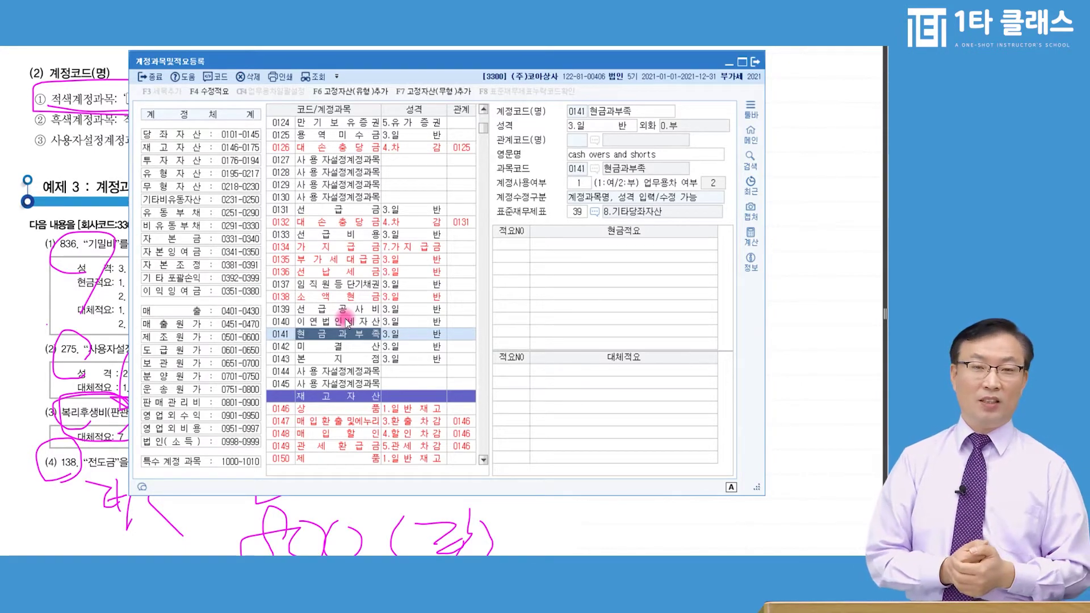
click(339, 296)
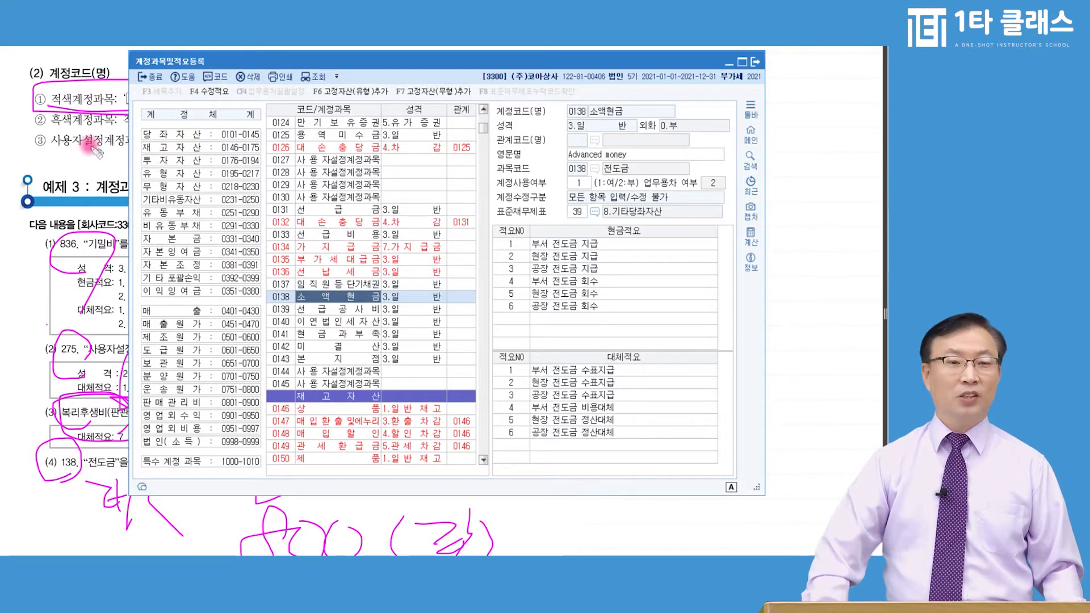
click(67, 120)
click(66, 119)
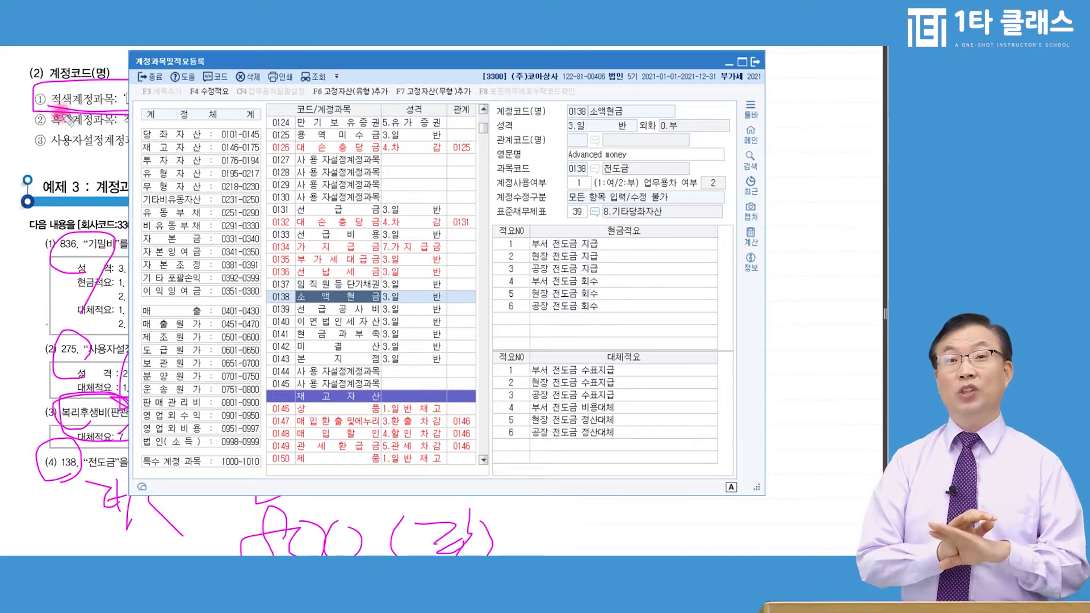
click(344, 160)
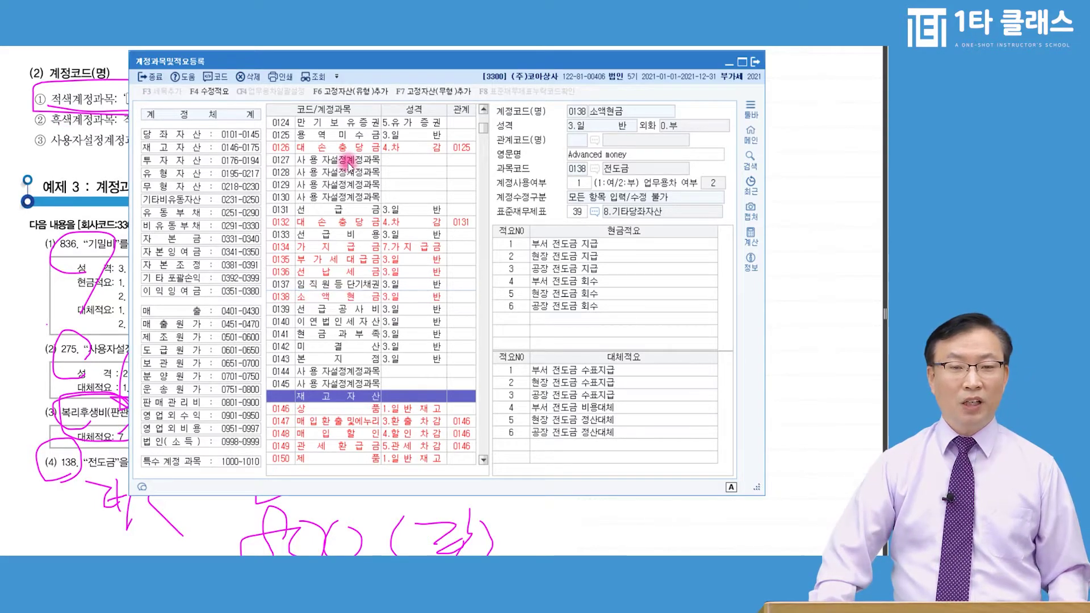
- Rename user-defined account 0128 to '기대차'
click(622, 117)
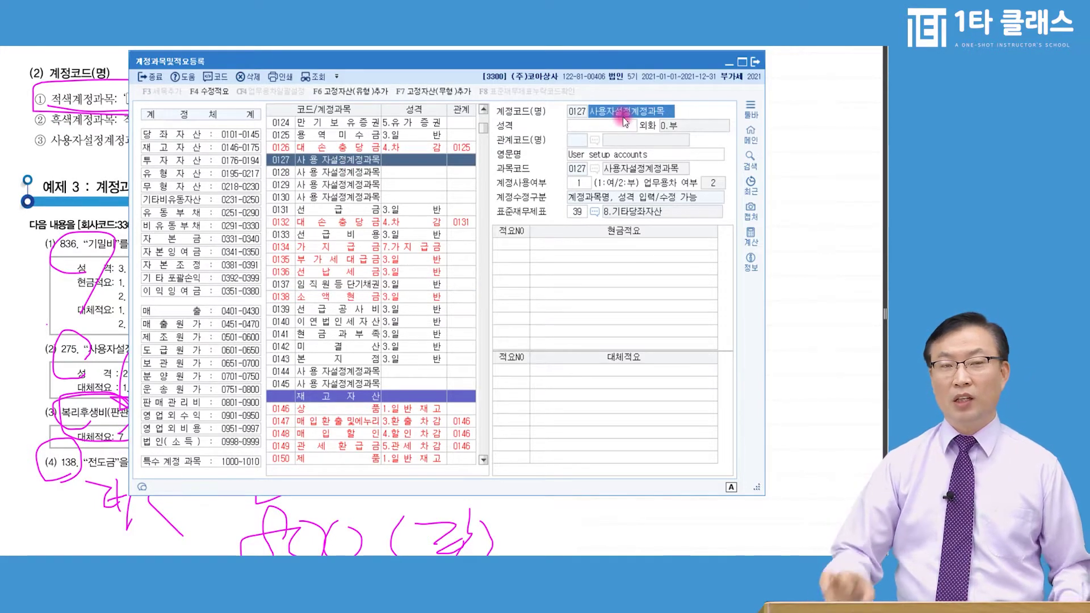
key(Down)
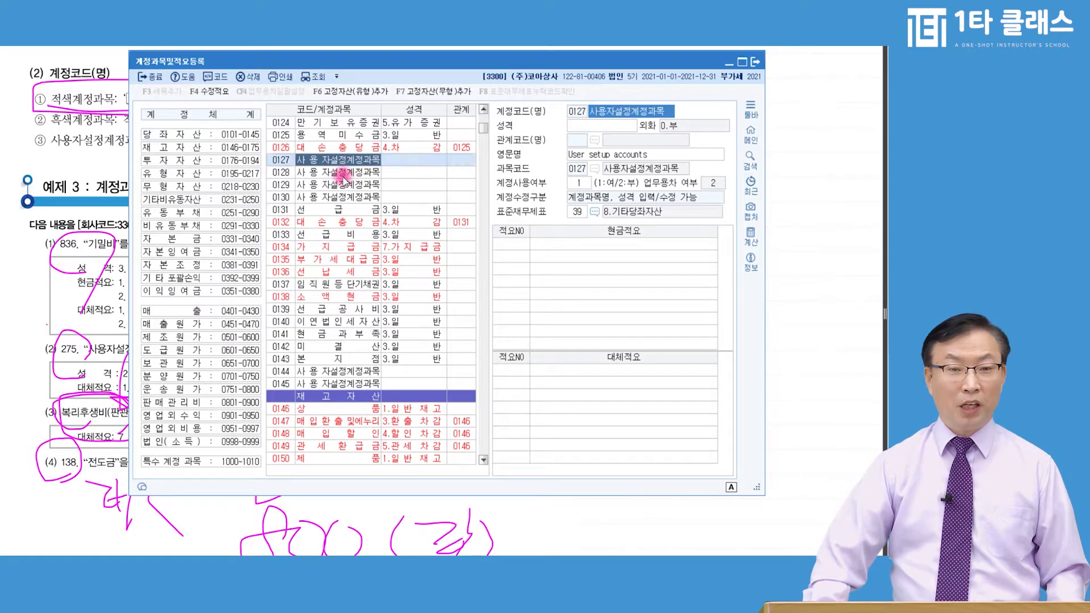
click(635, 114)
text(기대차)
key(Return)
- Review accounts 0131 and 0129, then jump to the 유동부채 account range
click(348, 211)
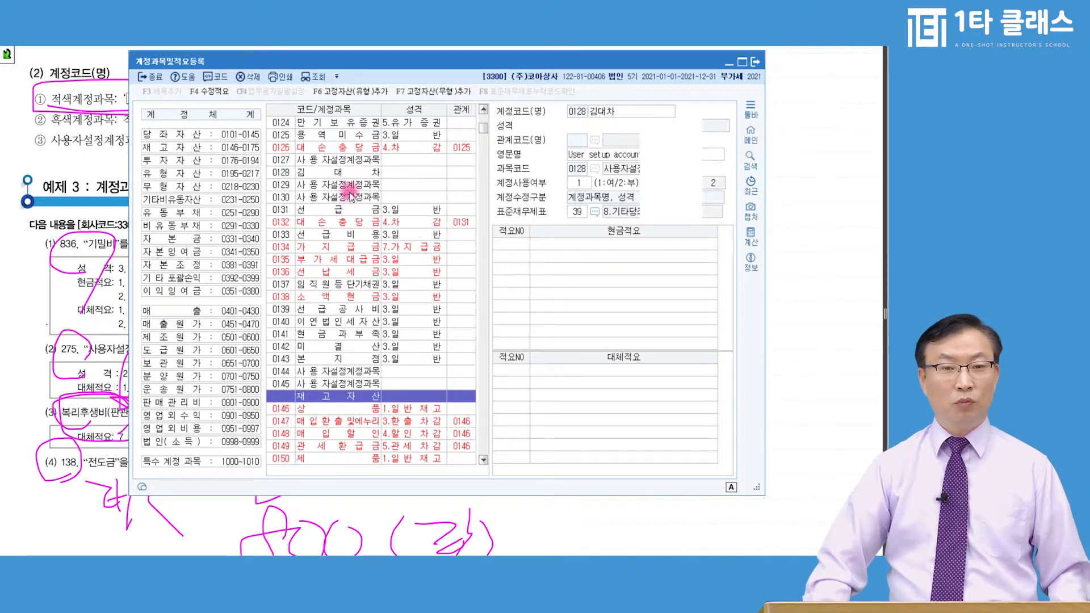
click(356, 185)
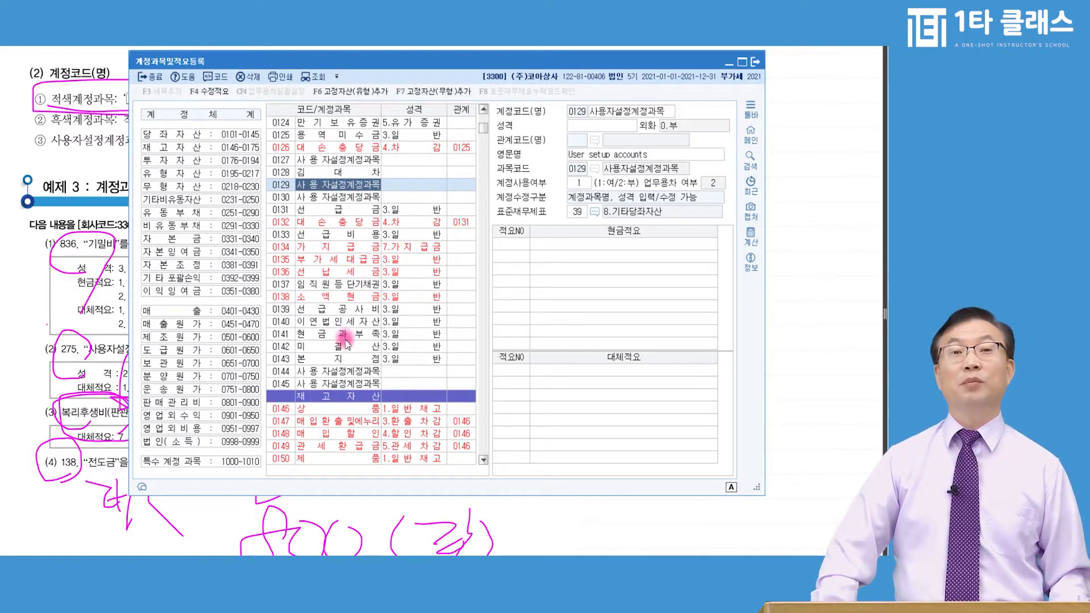
click(181, 213)
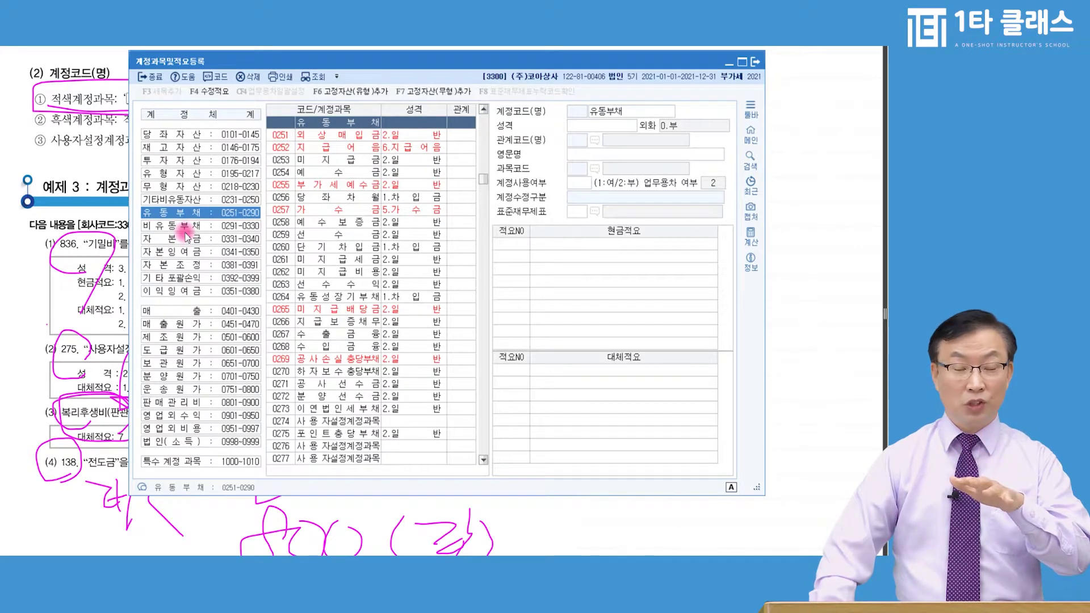
- Browse the 매출, 제조원가 and 판매관리비 account groups, then switch to the 예제 3 exercise sheet
click(179, 311)
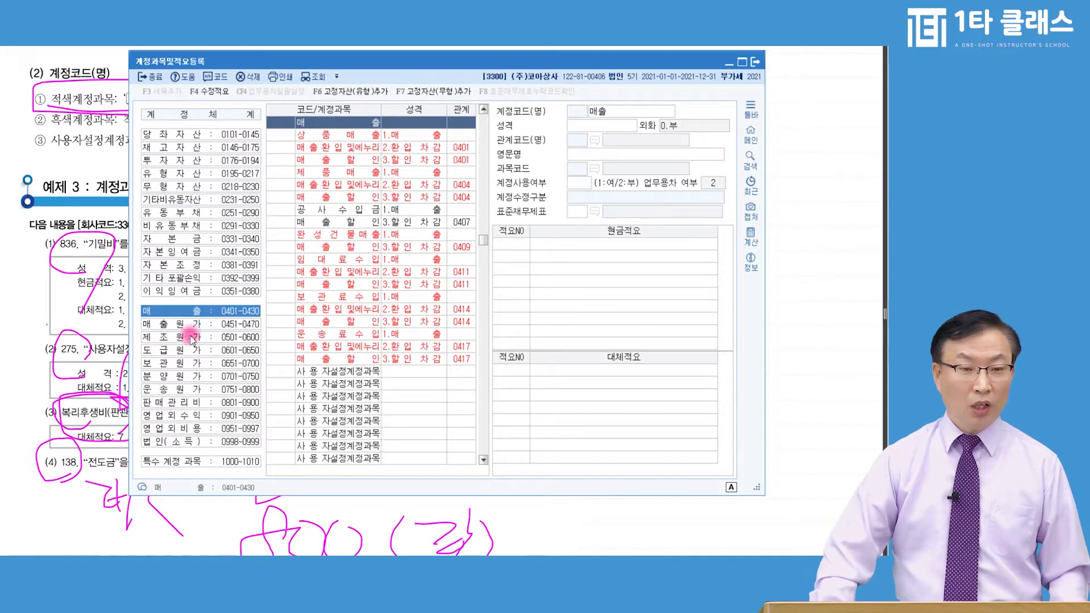
click(192, 338)
click(173, 402)
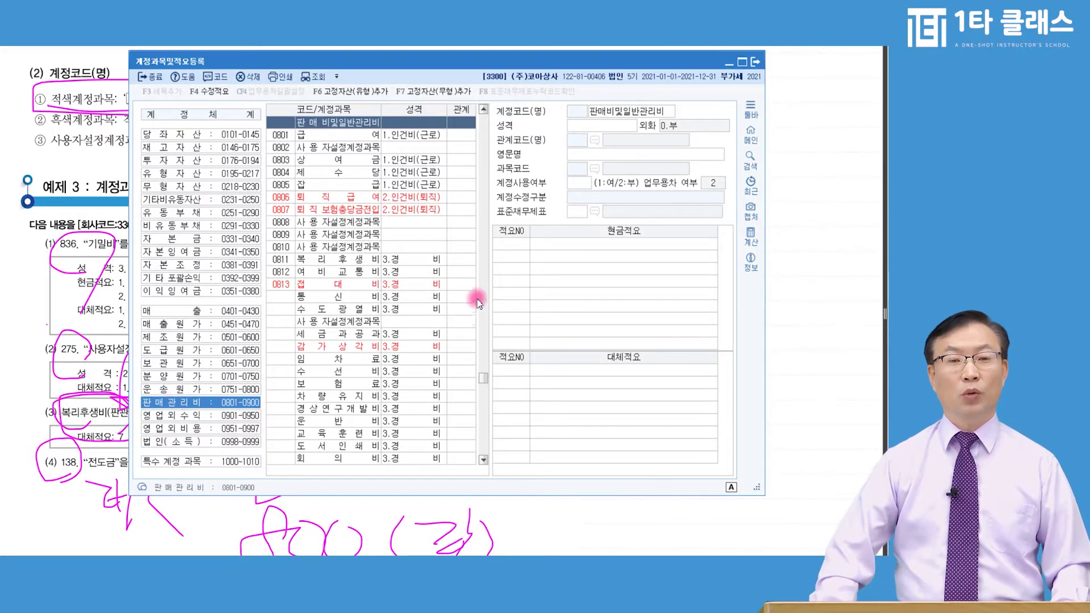
key(alt+Tab)
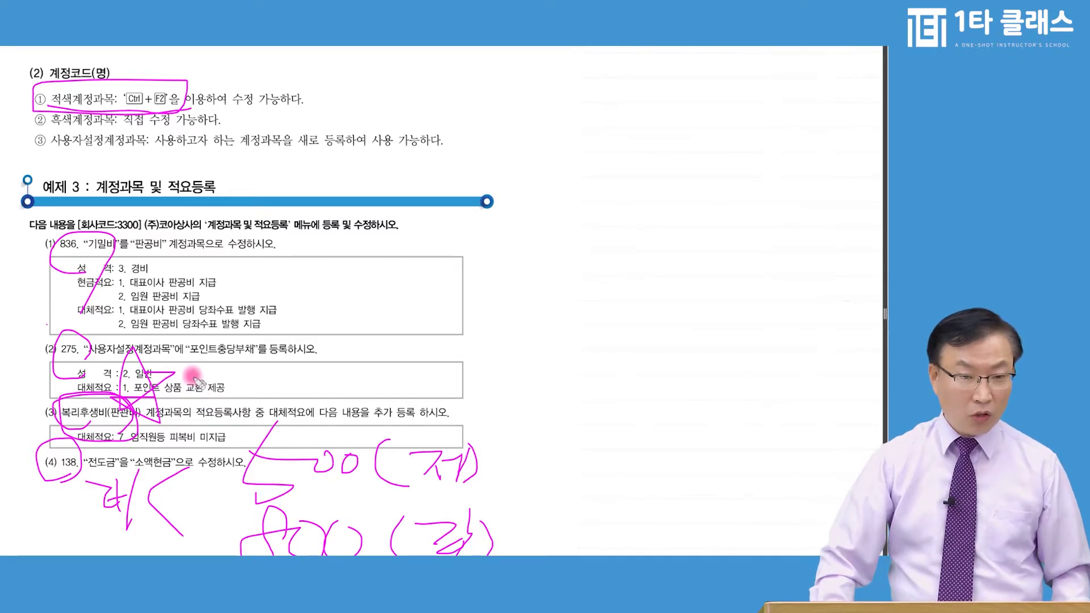
scroll(279, 423, down, 1)
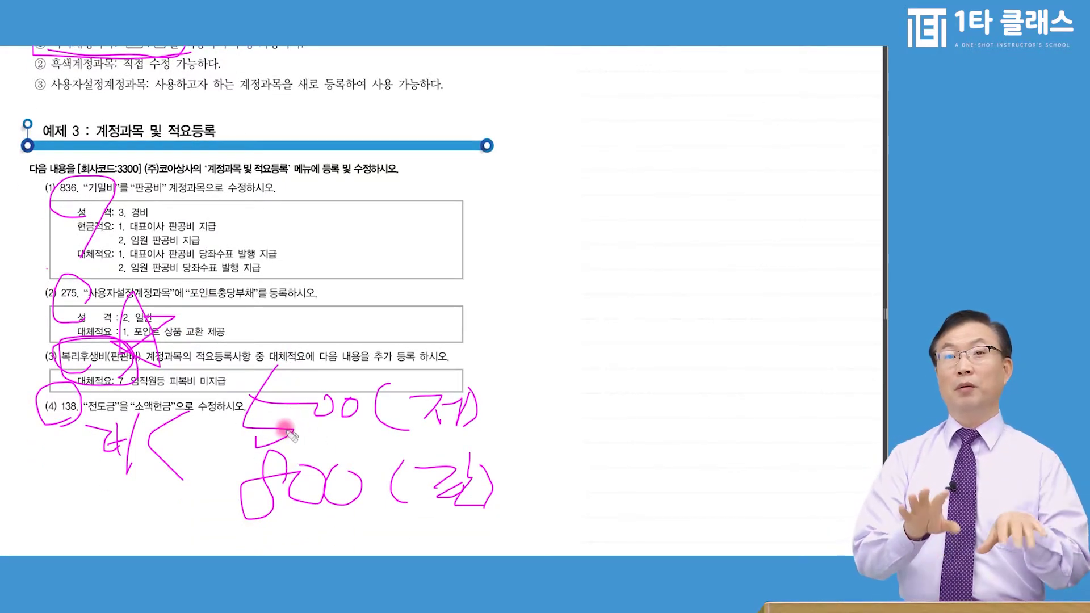
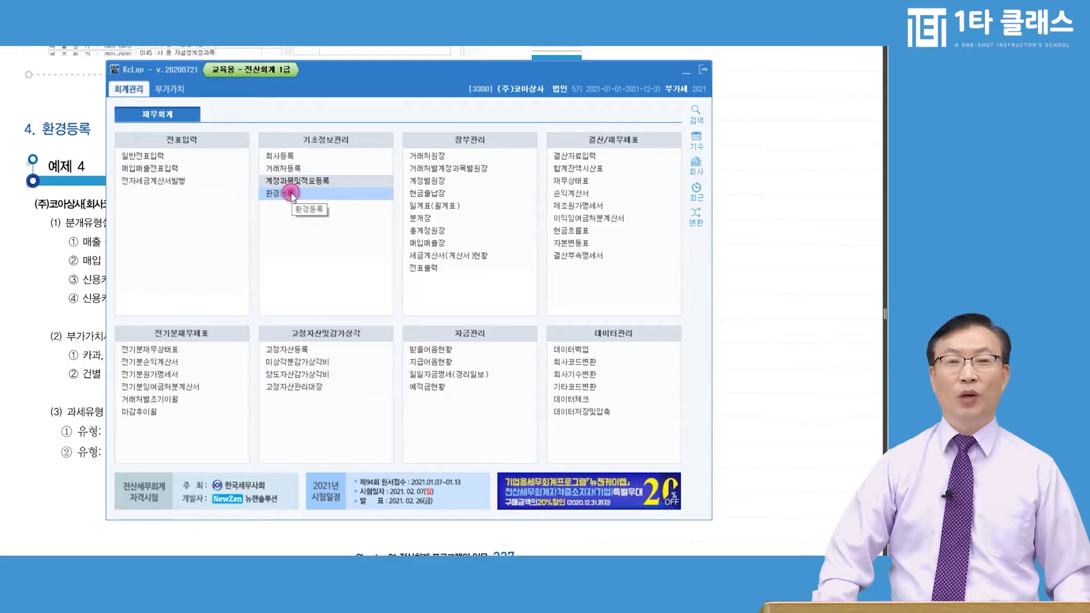
click(292, 194)
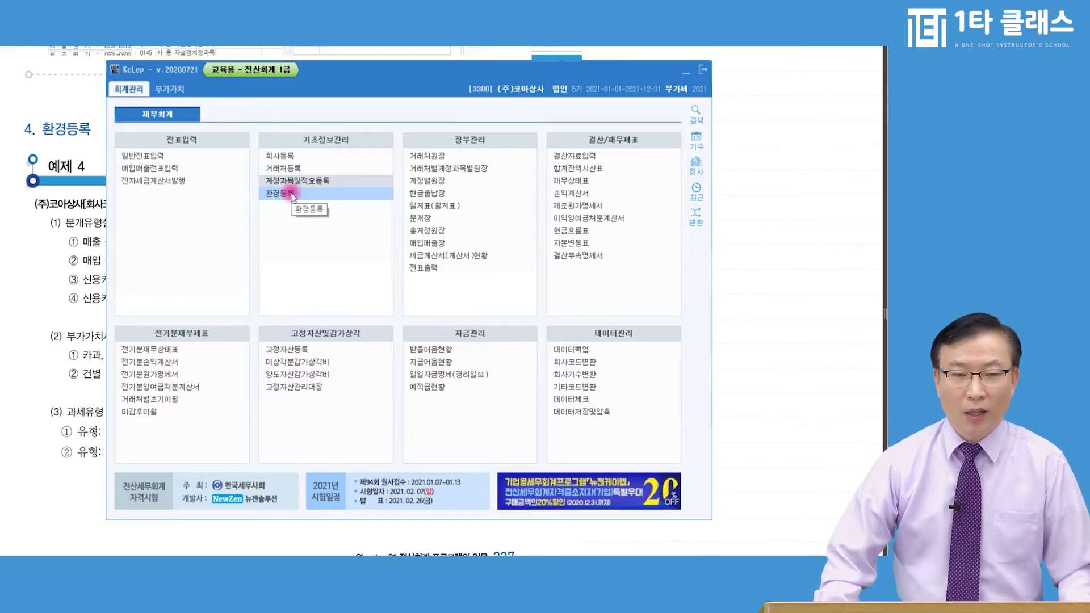
drag(349, 70, 376, 65)
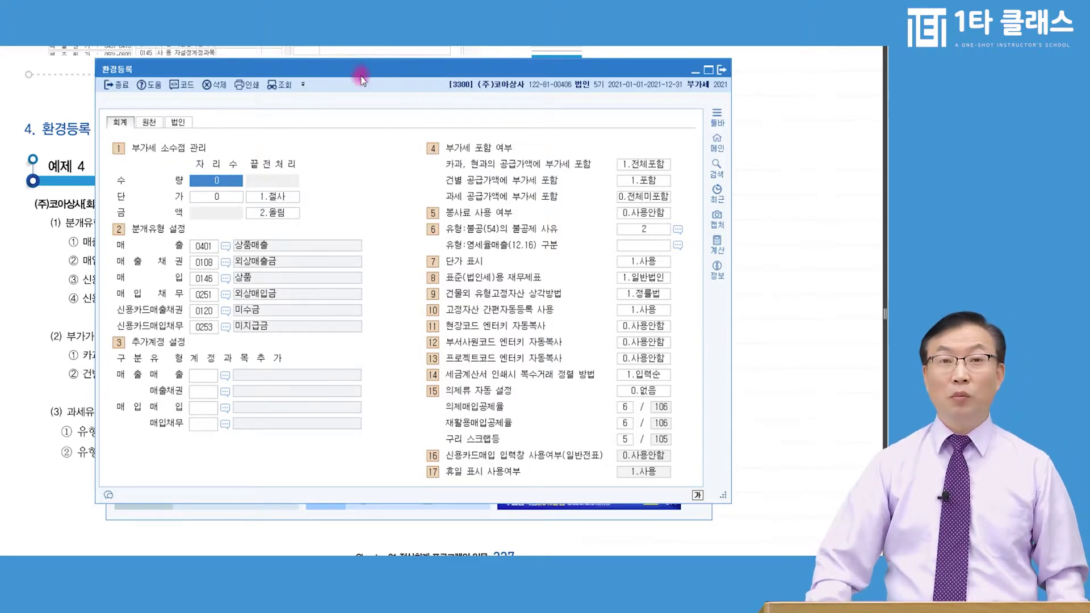
key(ctrl)
key(ctrl)
click(201, 248)
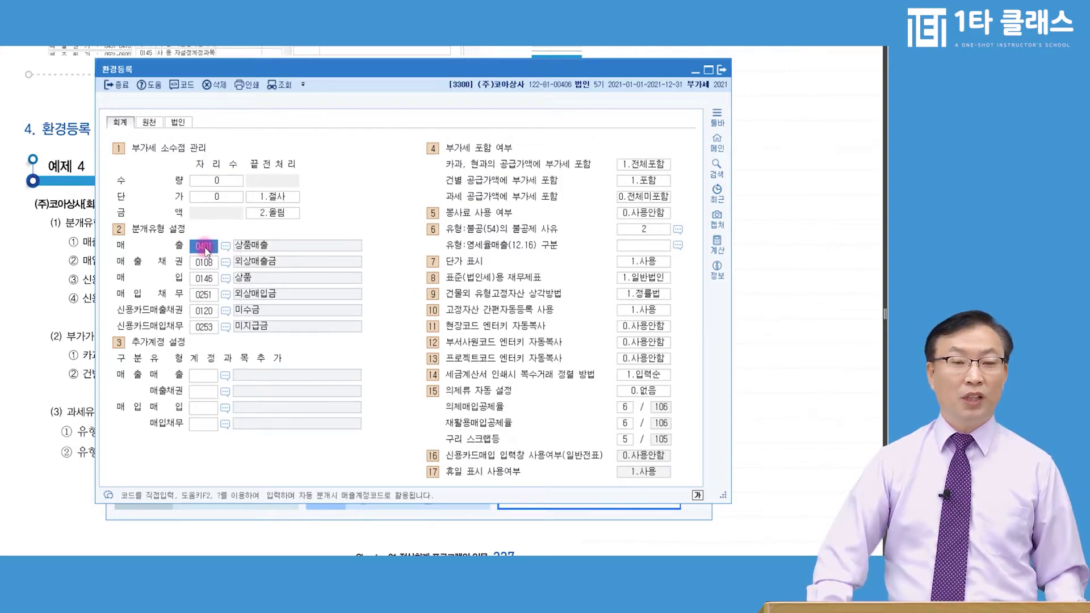
key(Escape)
click(163, 170)
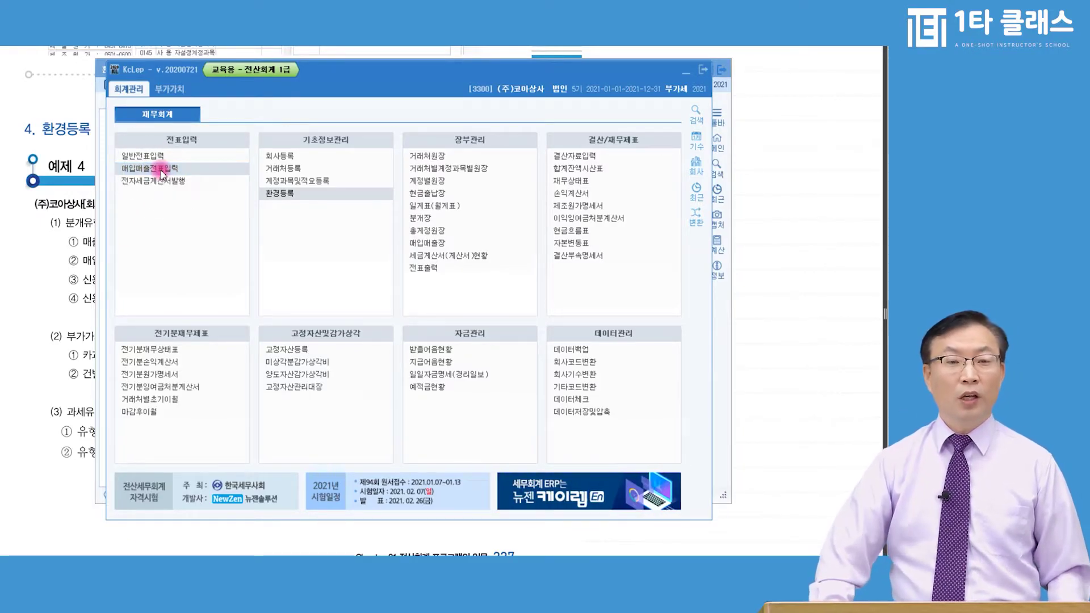
- Enter a January 1, type 11 (과세) sale of 제품 for 1,000,000 in 매입매출전표입력
double_click(162, 170)
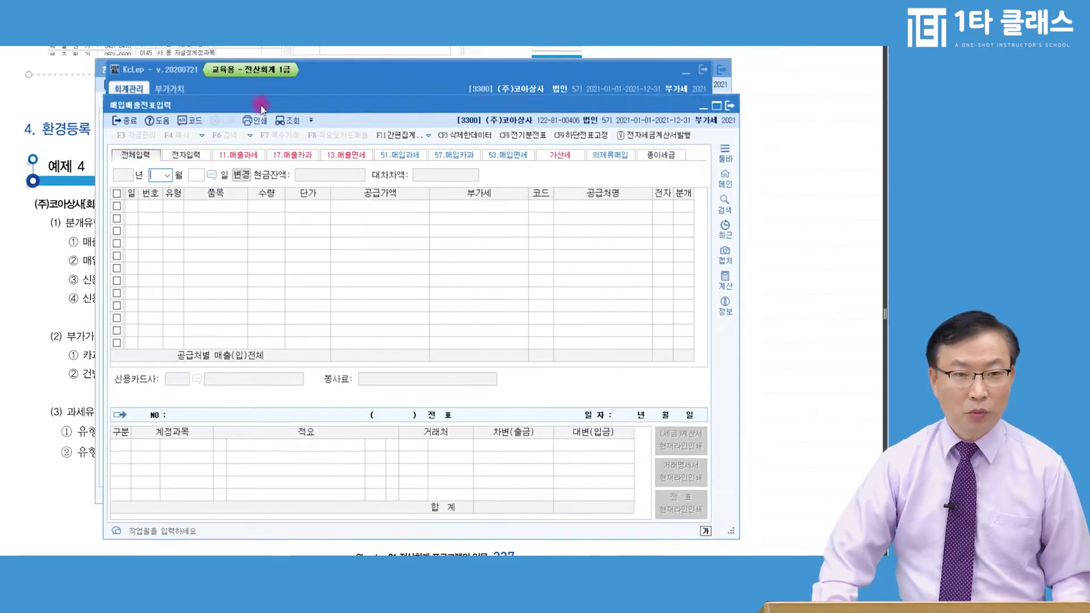
drag(257, 108, 243, 72)
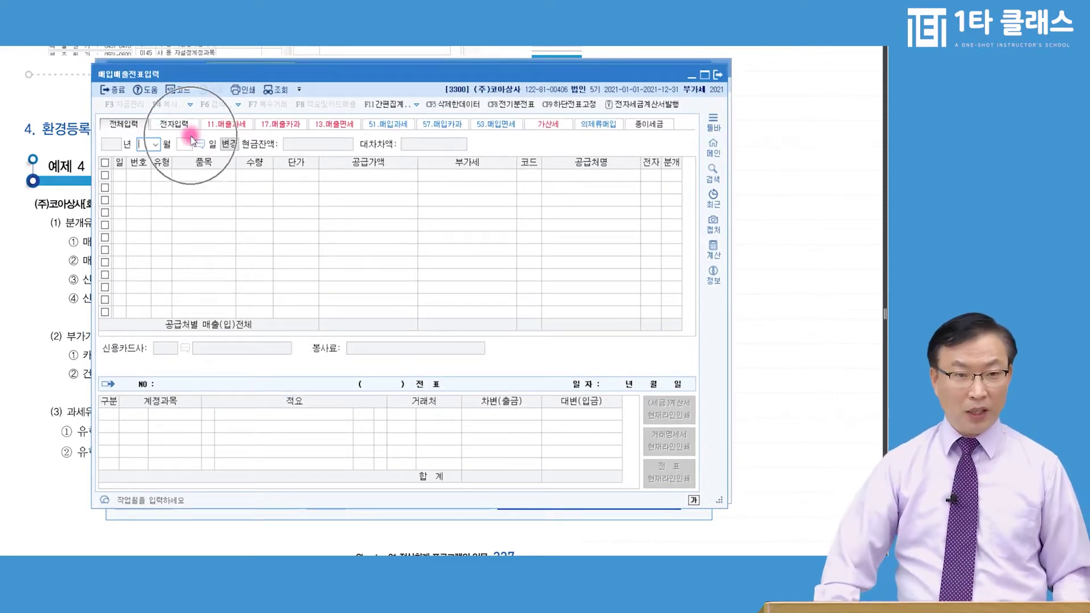
text(1)
key(Return)
key(Return)
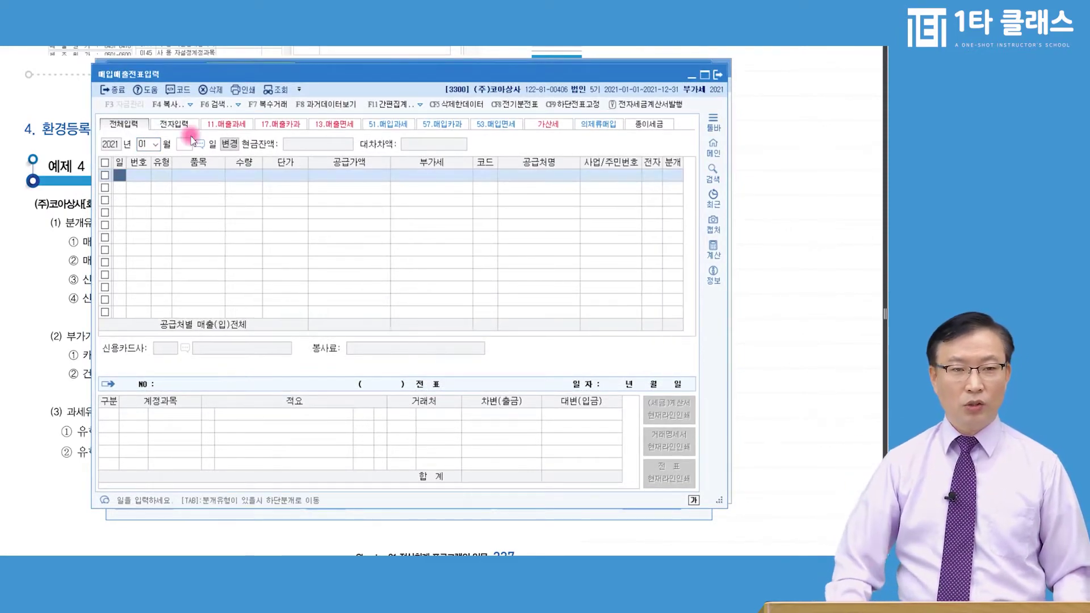
text(1)
key(Return)
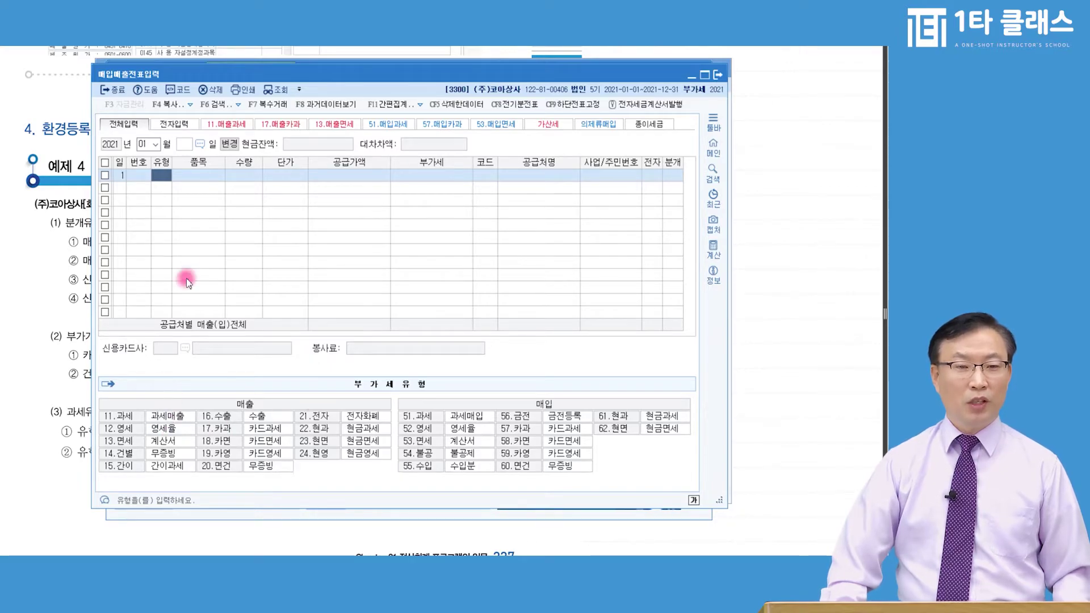
text(11)
key(Return)
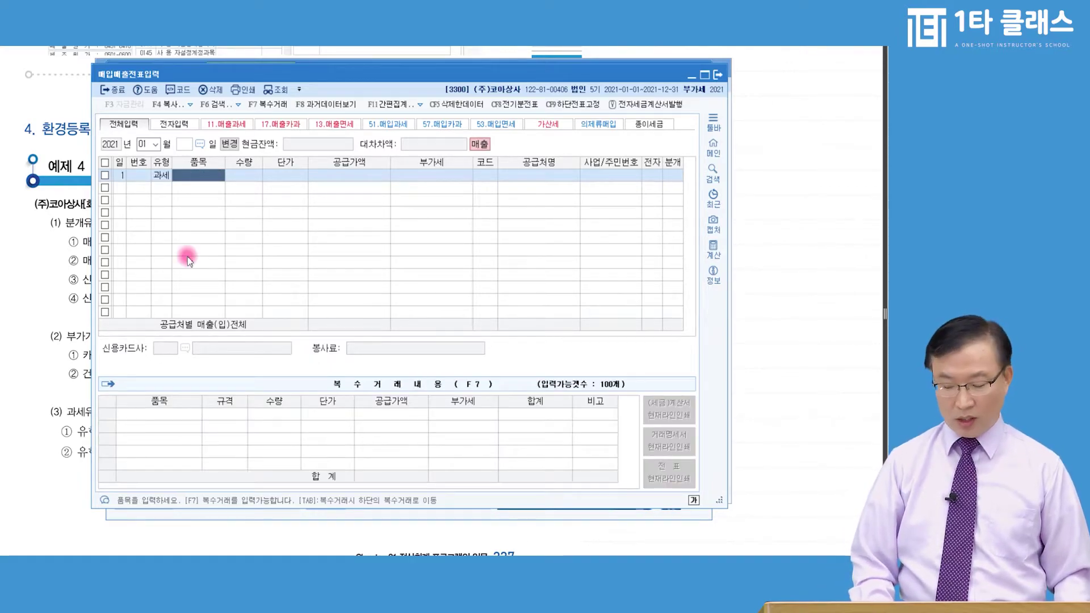
text(제품)
key(Return)
key(Return)
key(Return)
text(1,000,000)
key(Return)
key(Return)
key(Return)
key(Return)
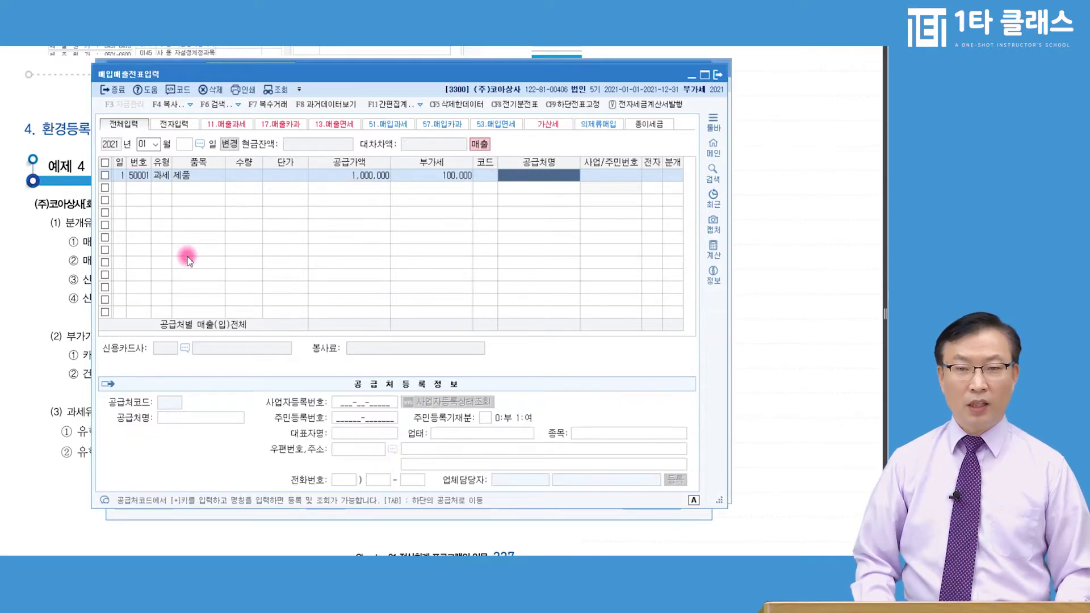
- Switch the journal type to 2 (외상) and check the 0401 상품매출 credit against 환경등록's default
click(672, 178)
text(1)
key(Return)
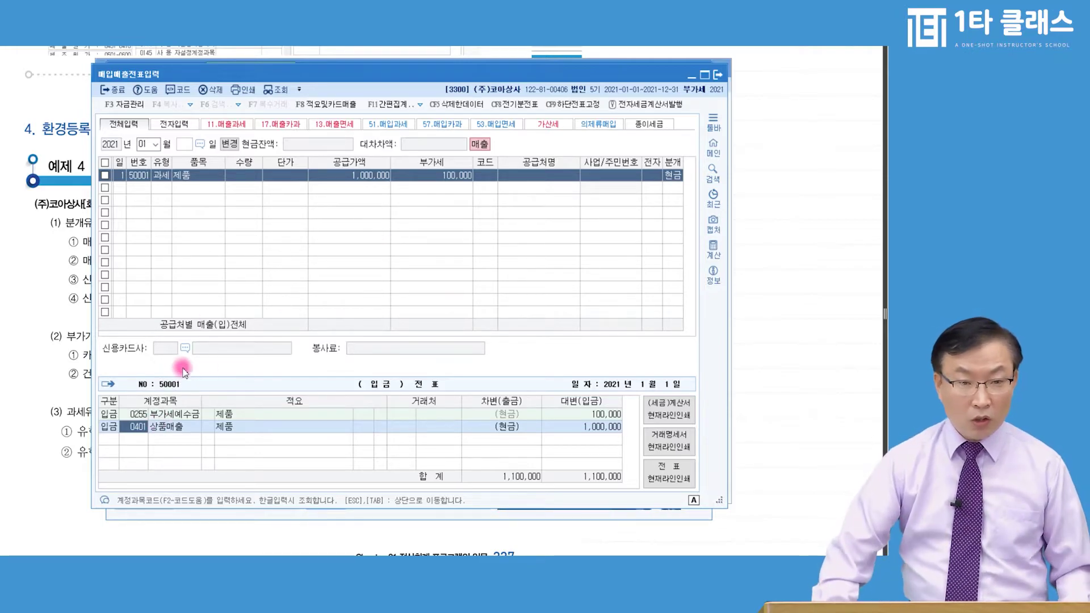
click(165, 414)
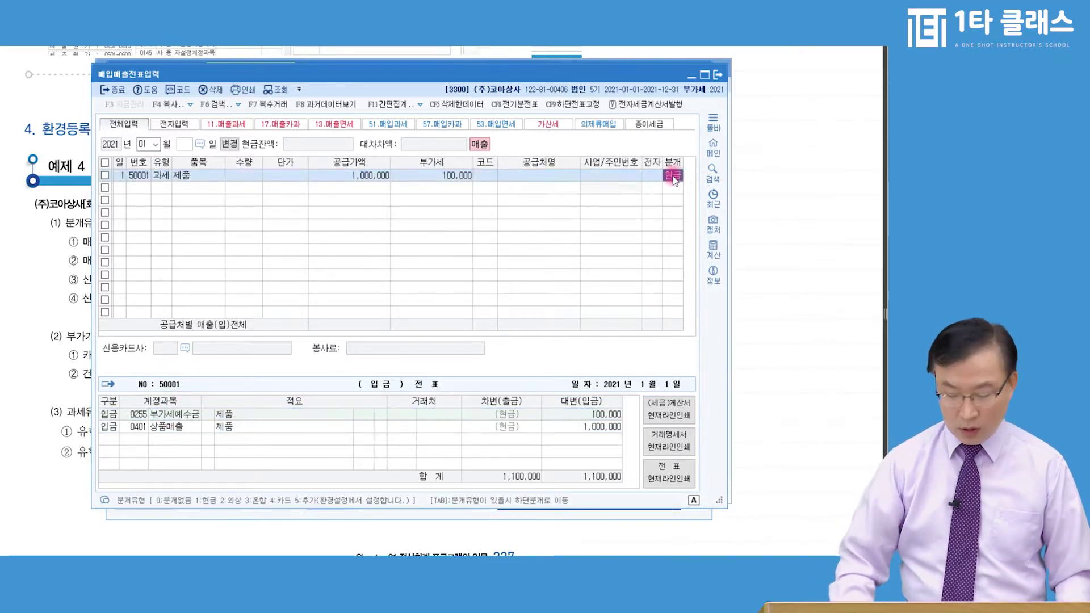
text(2)
key(Return)
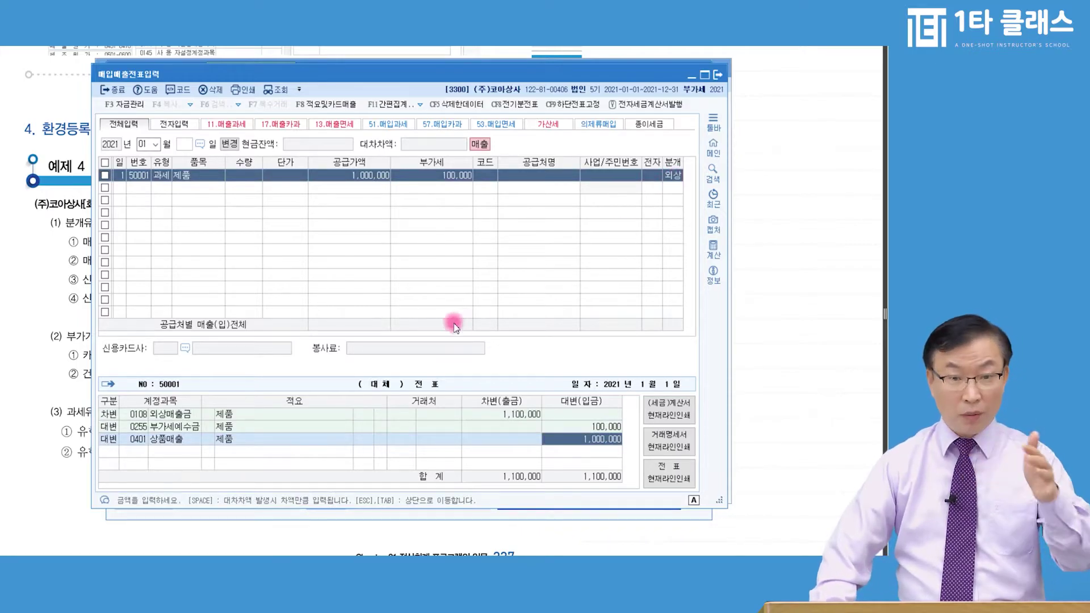
click(148, 425)
click(175, 417)
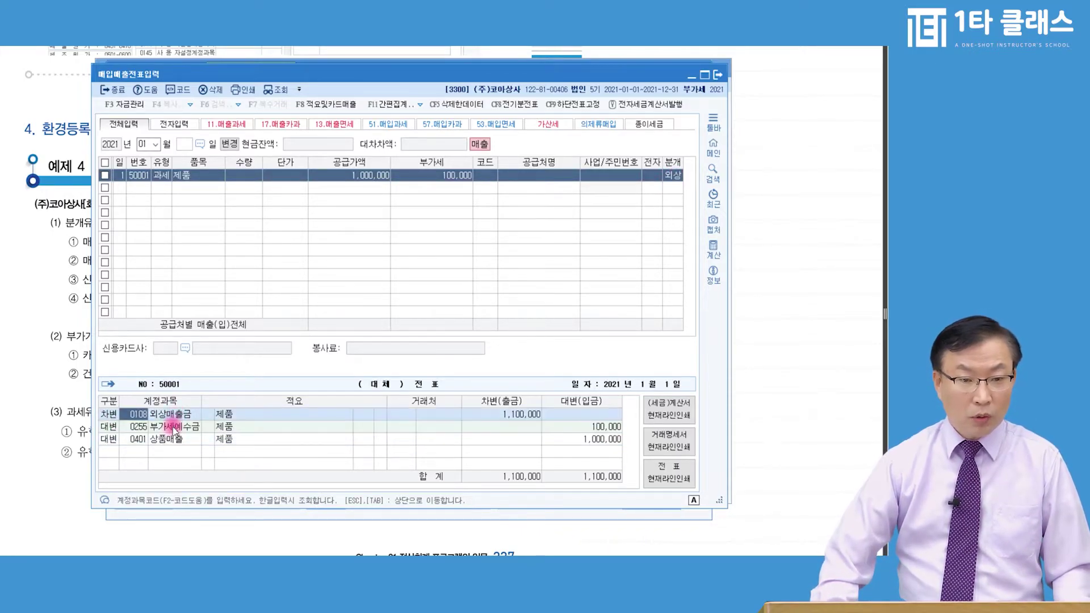
click(134, 428)
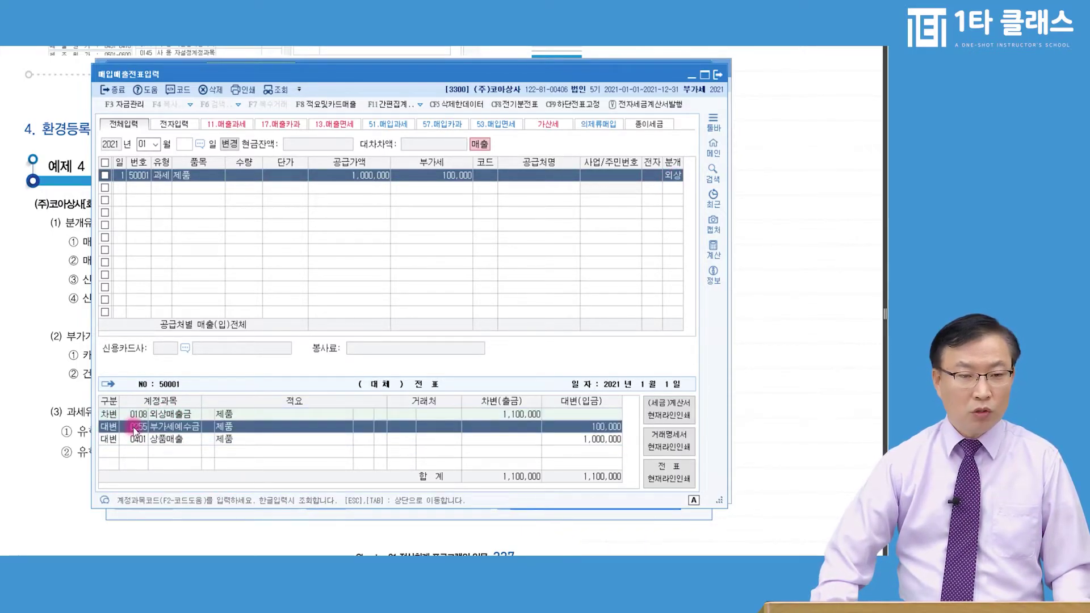
click(172, 440)
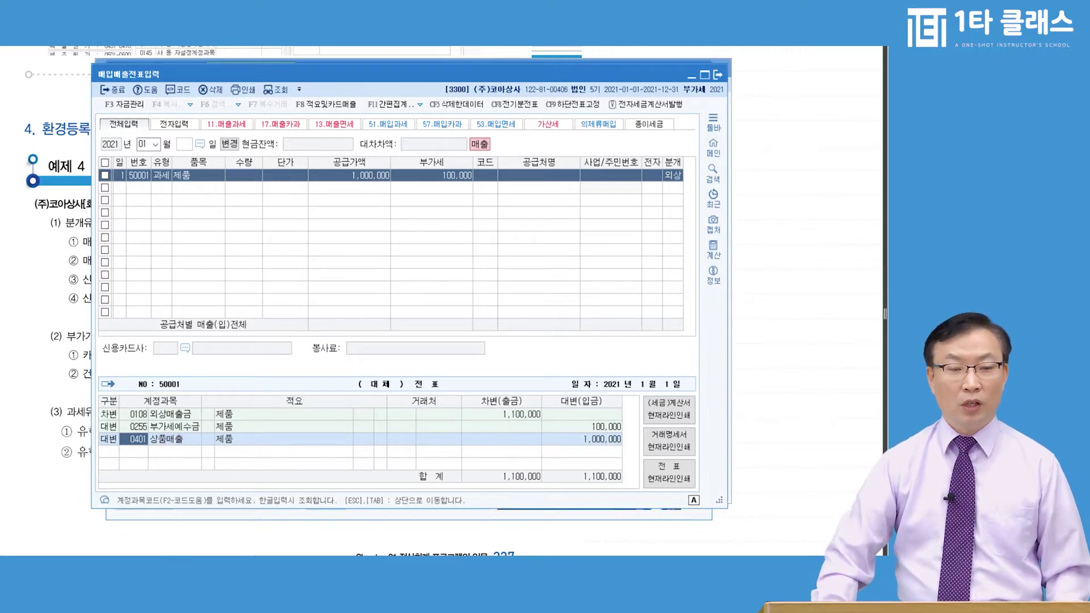
click(267, 547)
click(203, 246)
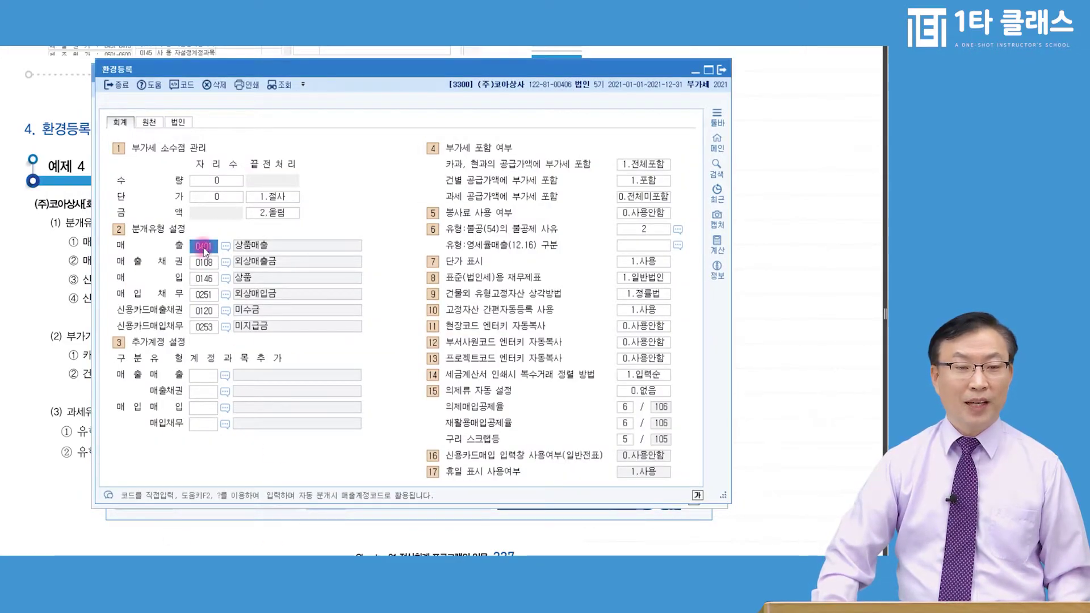
- Compare the 환경등록 0401 상품매출 default with the voucher's 0401 journal line
click(250, 245)
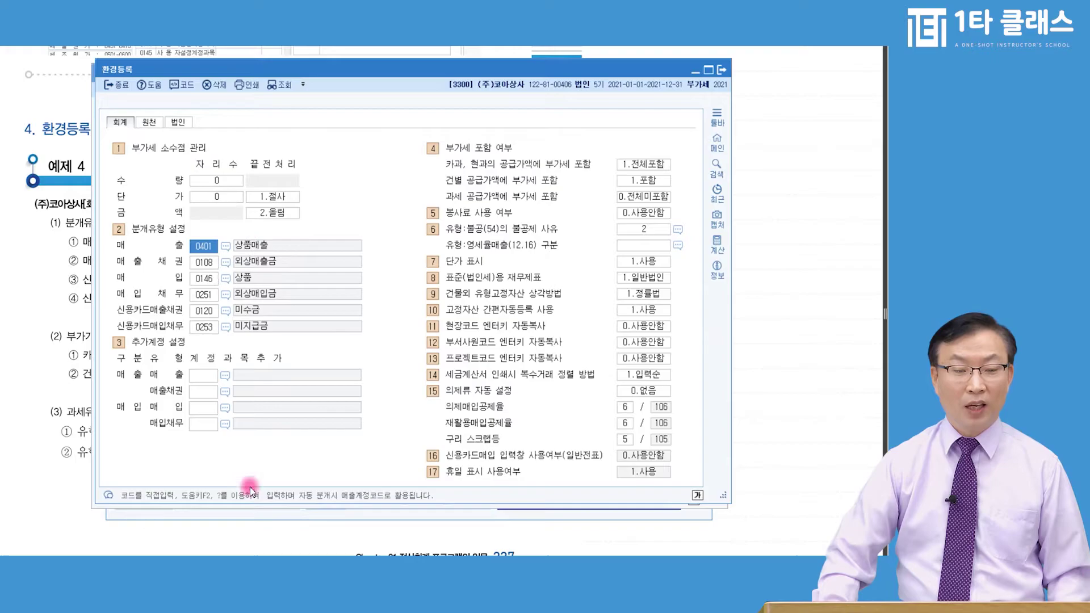
click(292, 549)
click(142, 437)
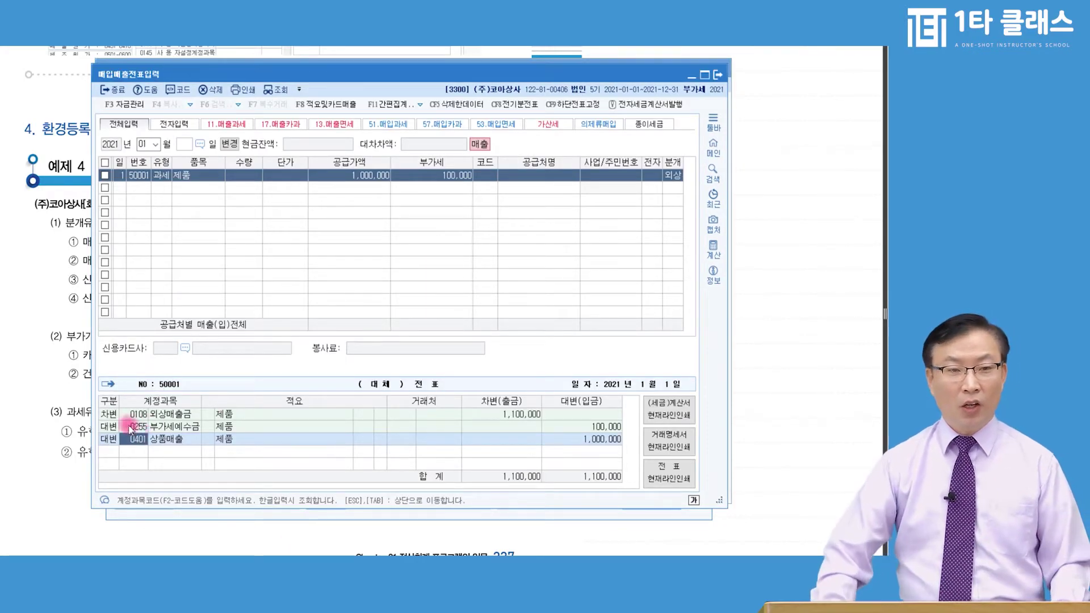
click(275, 553)
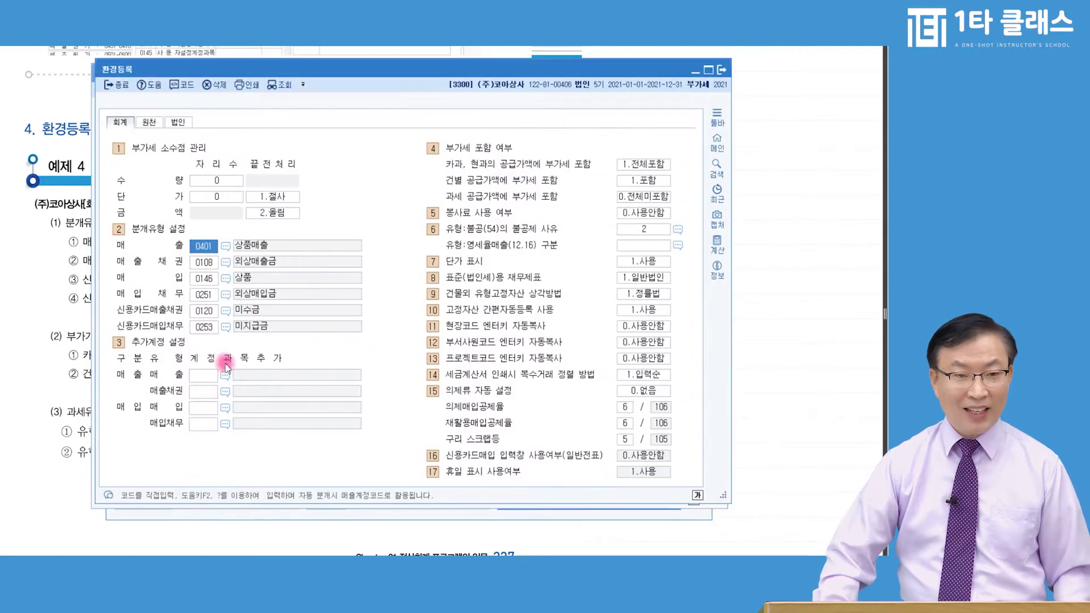
- Change the default sales account to 0404 제품매출 via a 제품매 lookup and close 환경등록
click(209, 249)
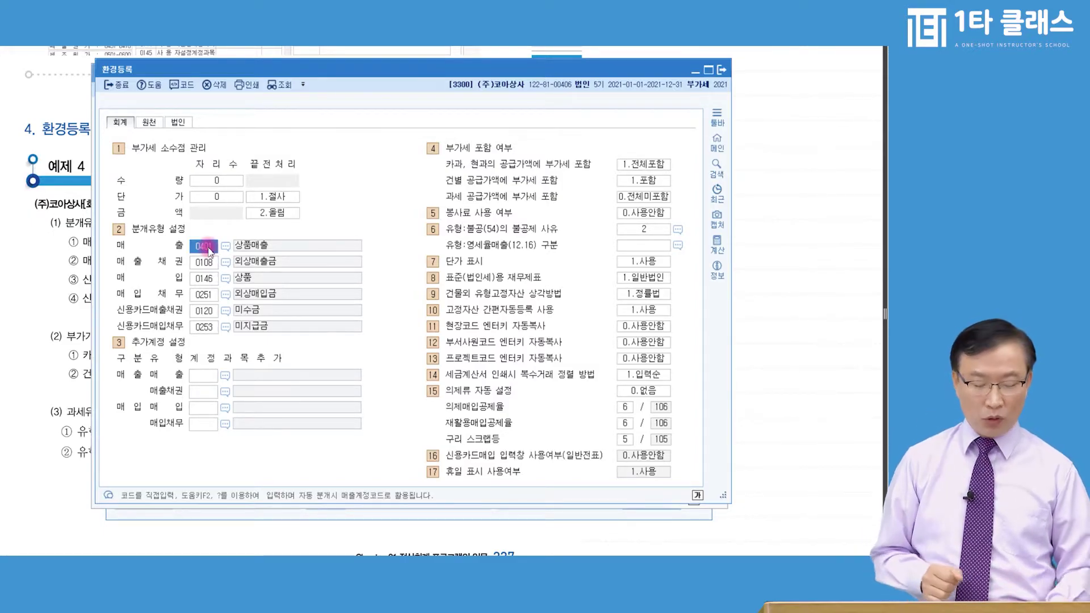
key(F2)
text(제품)
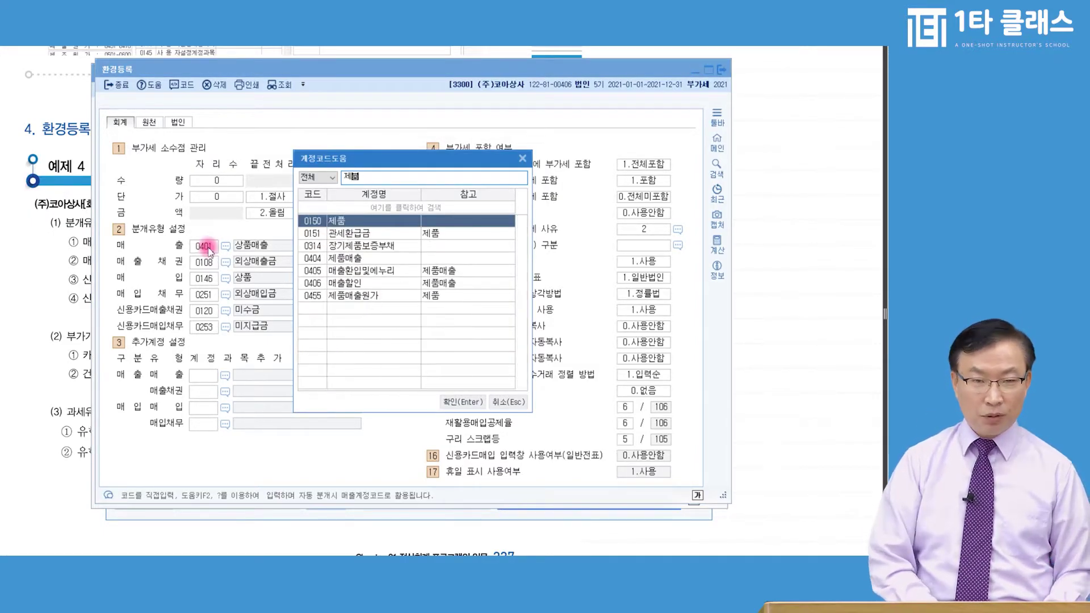
text(매)
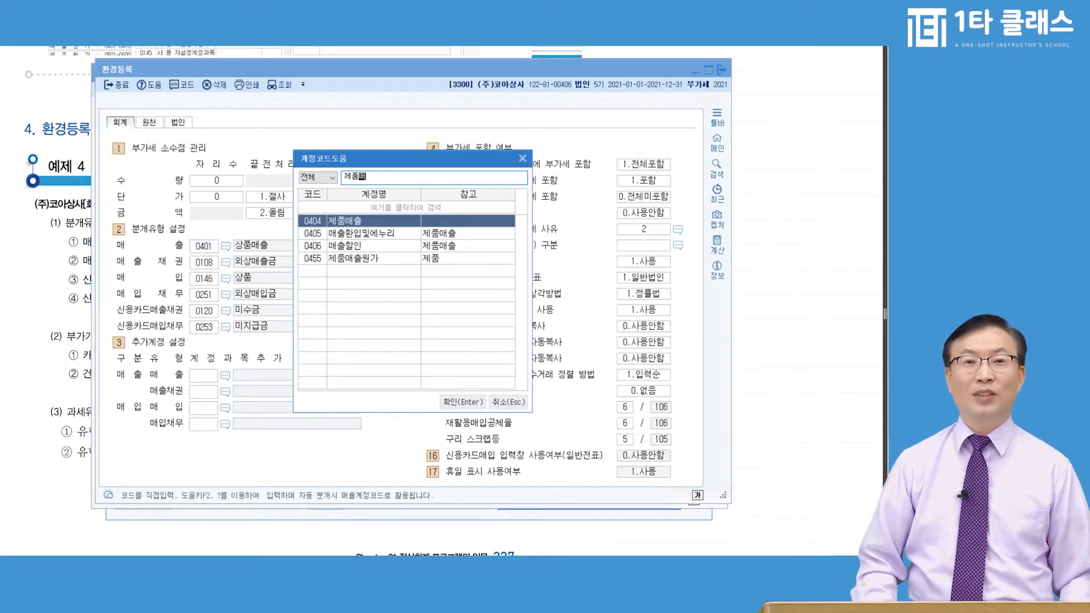
key(Return)
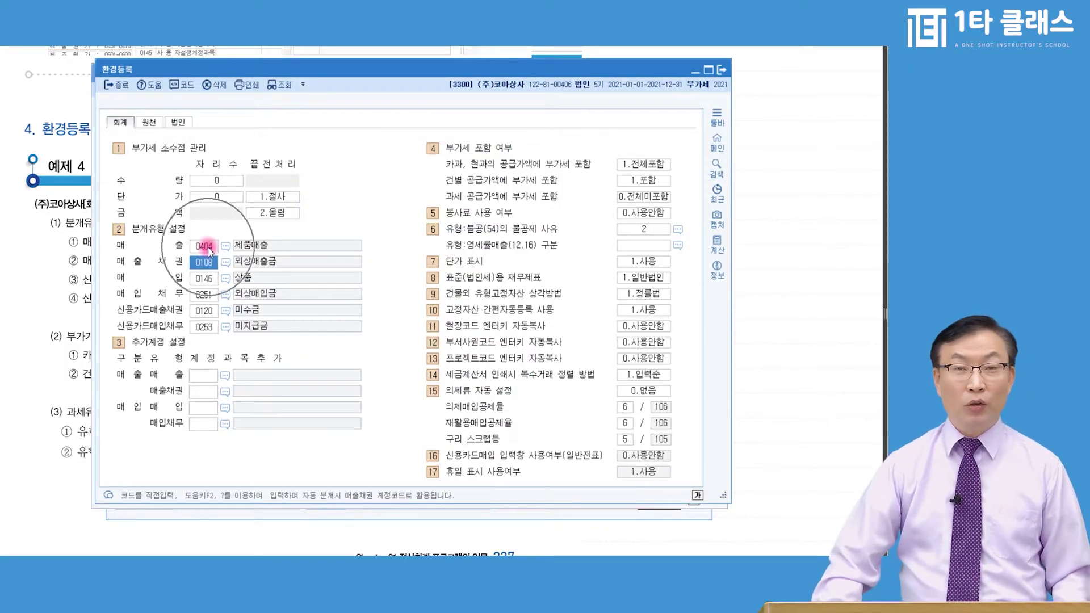
key(Escape)
key(Tab)
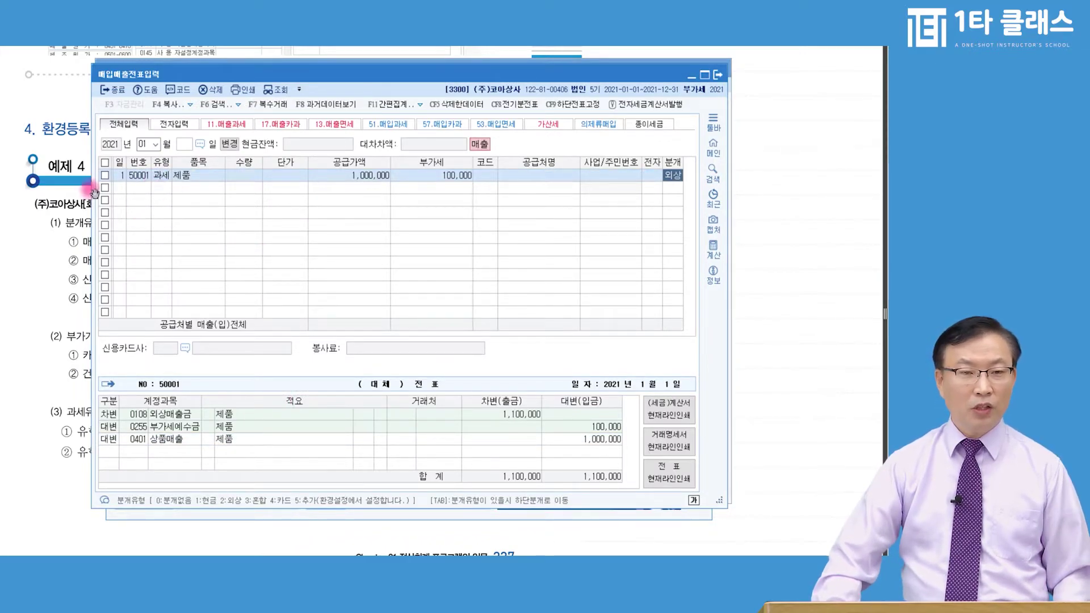
- Add a second January 1 type 11 credit sale row and decline the duplicate-entry check
key(Tab)
key(Return)
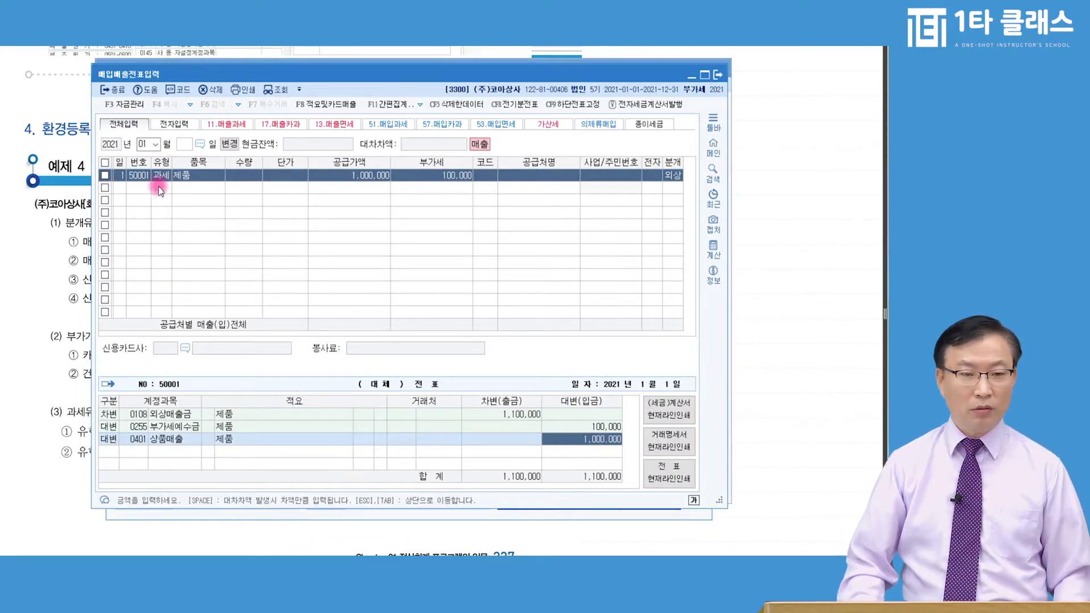
key(Return)
text(1)
key(Return)
text(11)
key(Return)
key(Return)
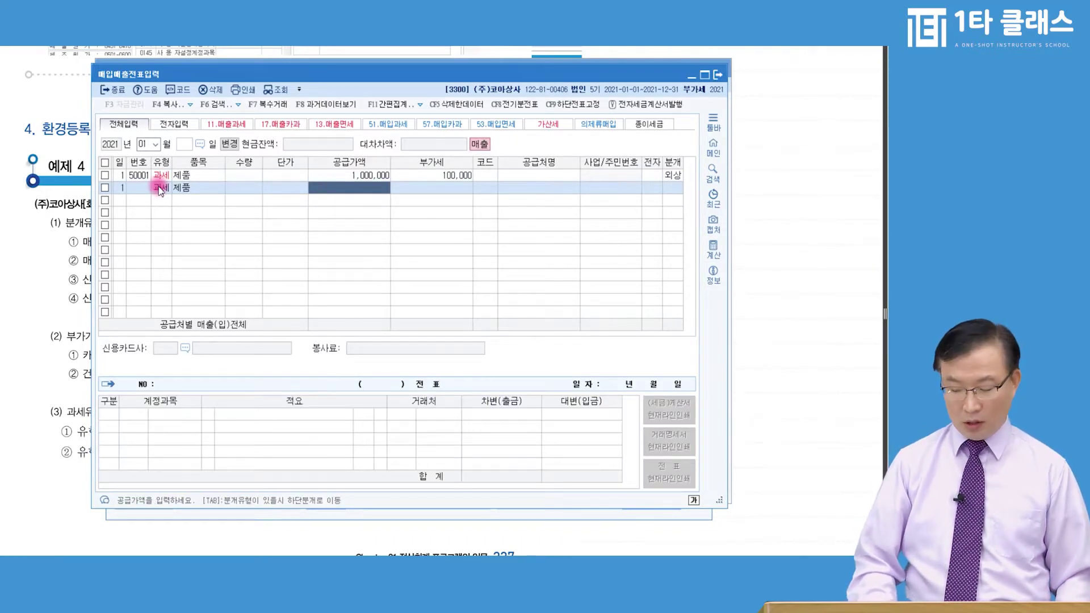
text(1)
key(Return)
key(Return)
key(Return)
key(Return)
key(Return)
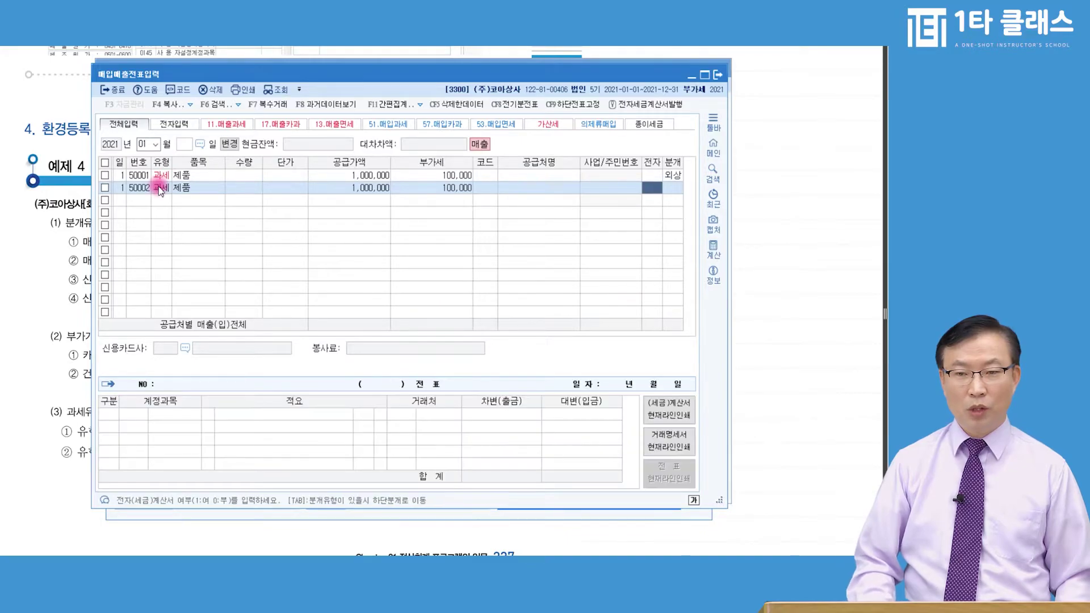
text(2)
key(Return)
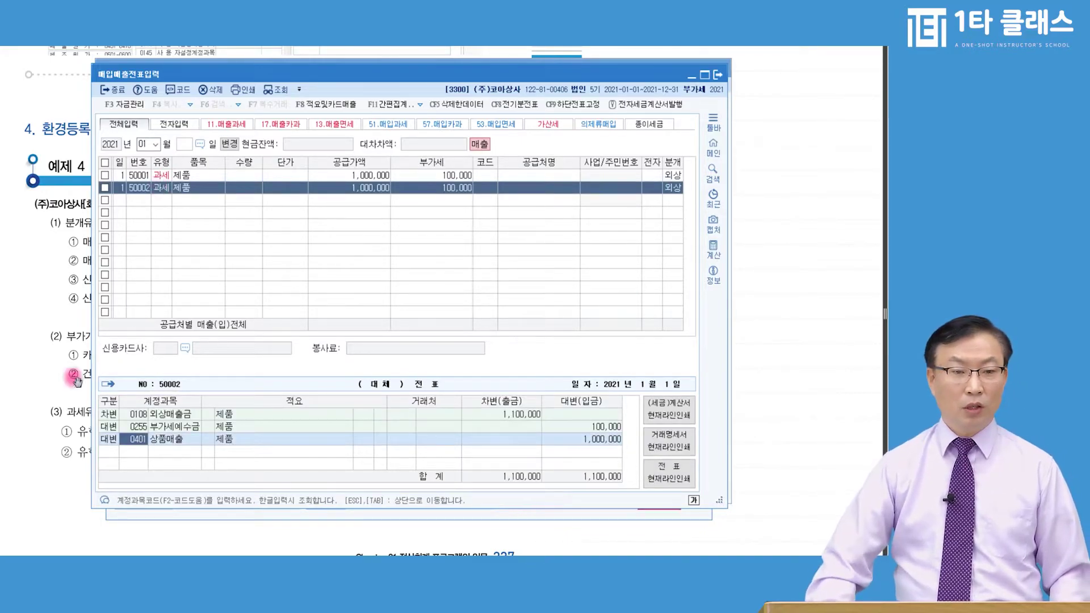
key(Return)
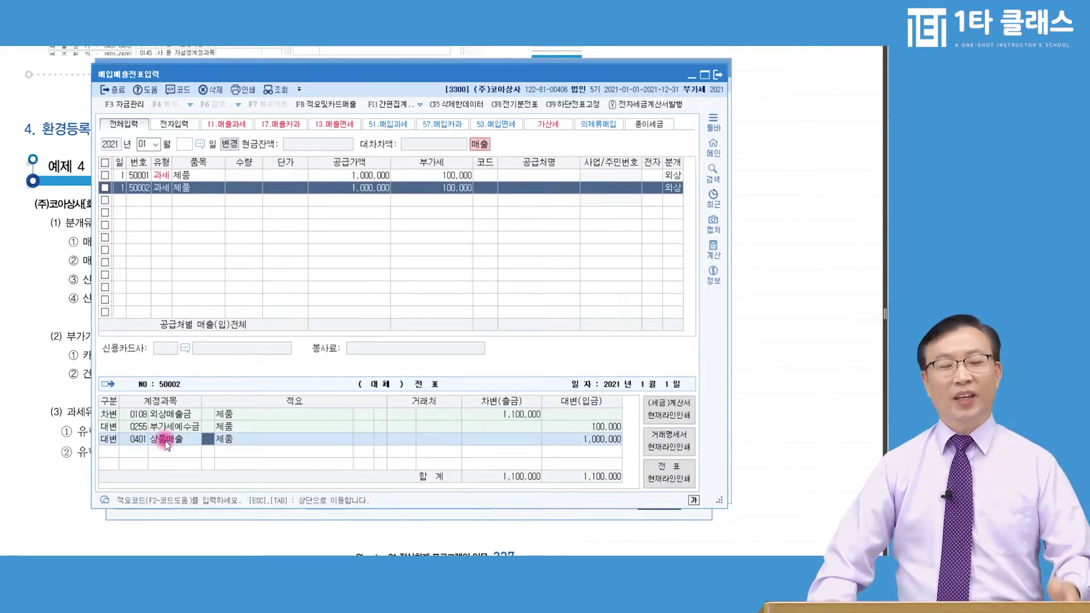
key(Escape)
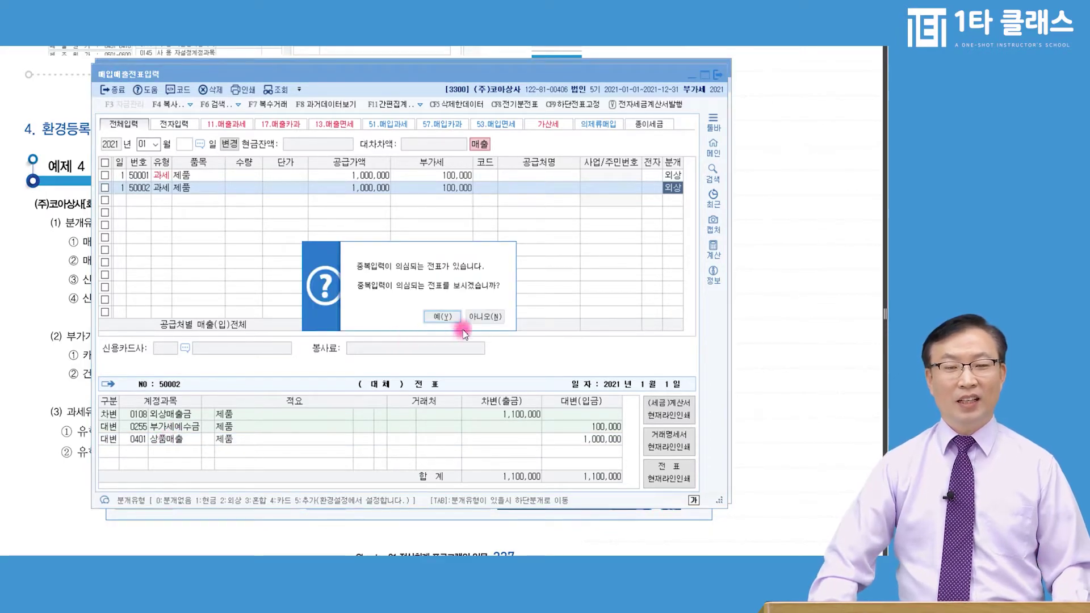
click(480, 317)
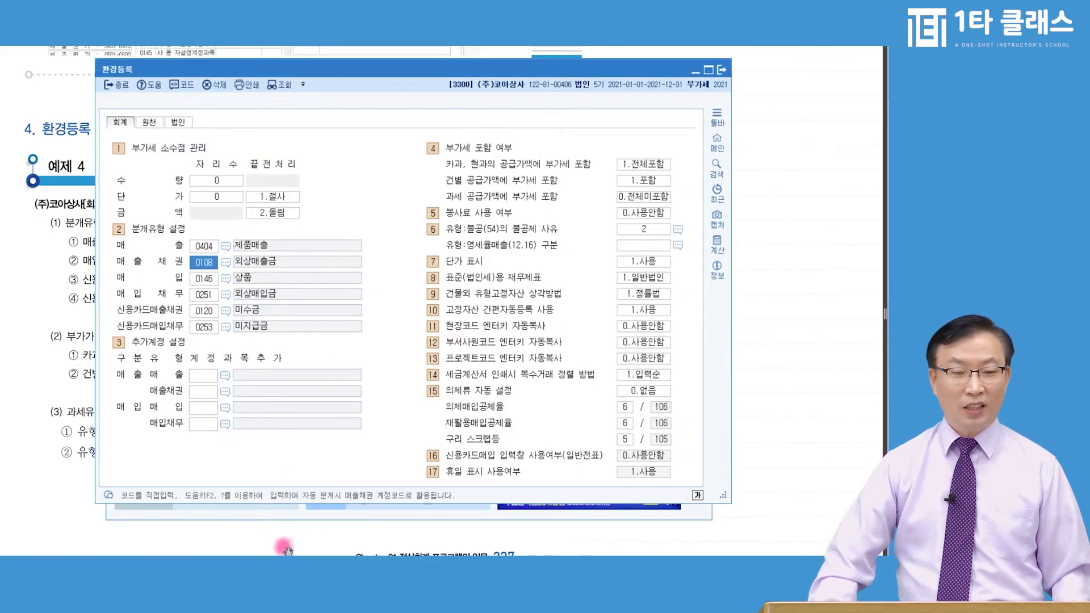
- Reopen 매입매출전표입력 and load the January 1 entries
key(Escape)
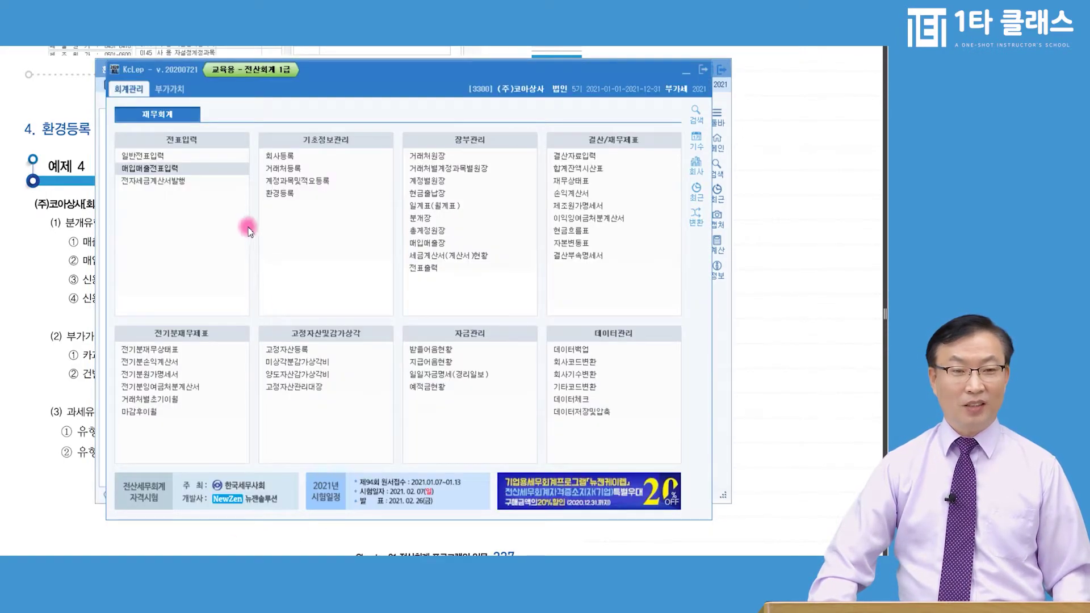
click(168, 170)
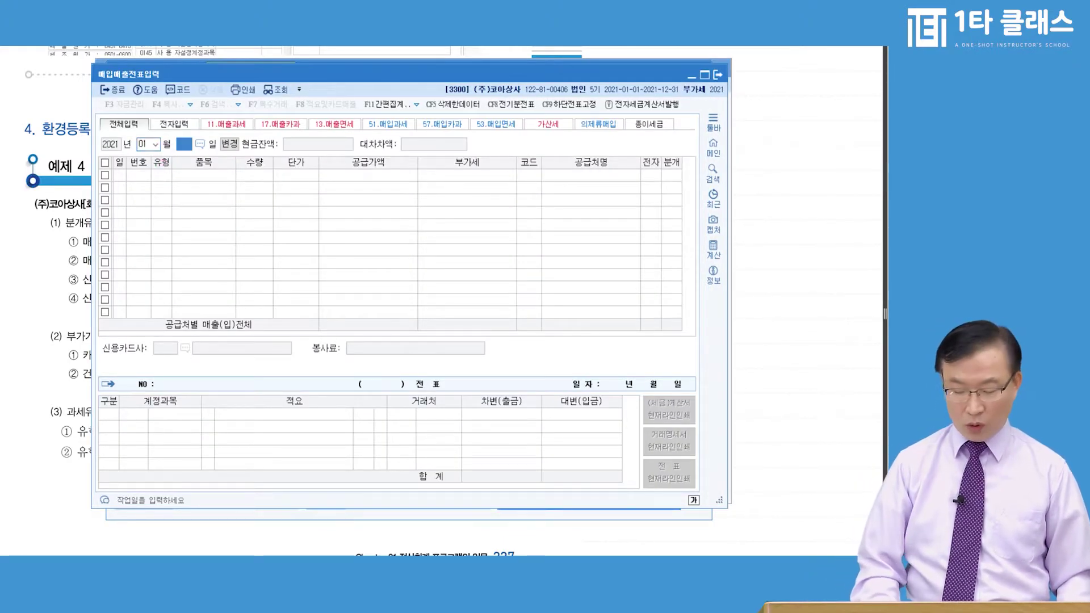
text(1)
key(Return)
click(183, 188)
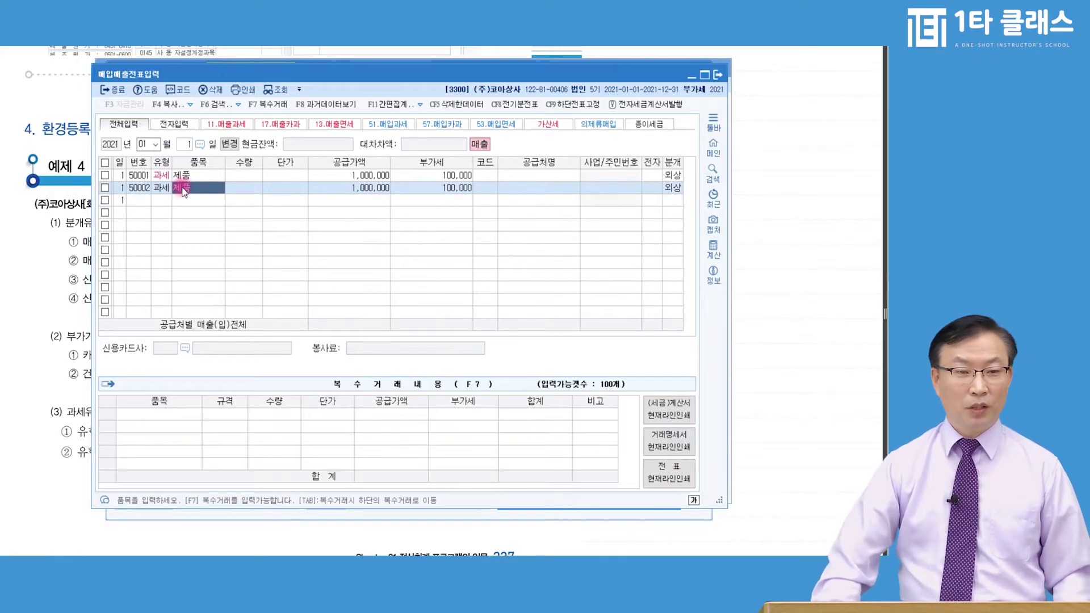
key(Return)
key(Return)
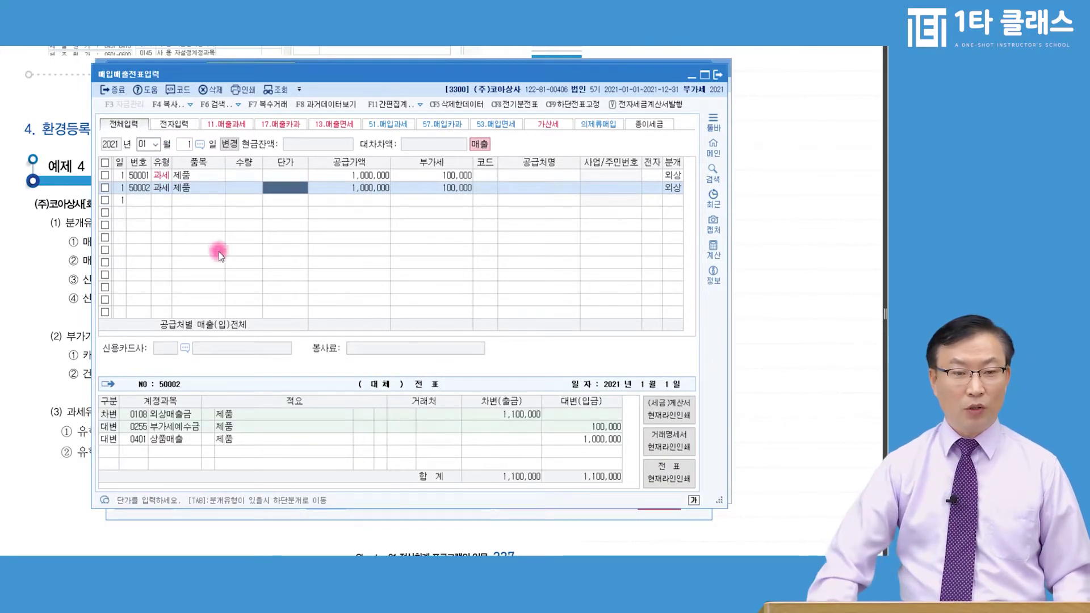
- Enter a third January 1 과세 제품 sale of 10,000,000 on credit, journalised to 0404
click(156, 203)
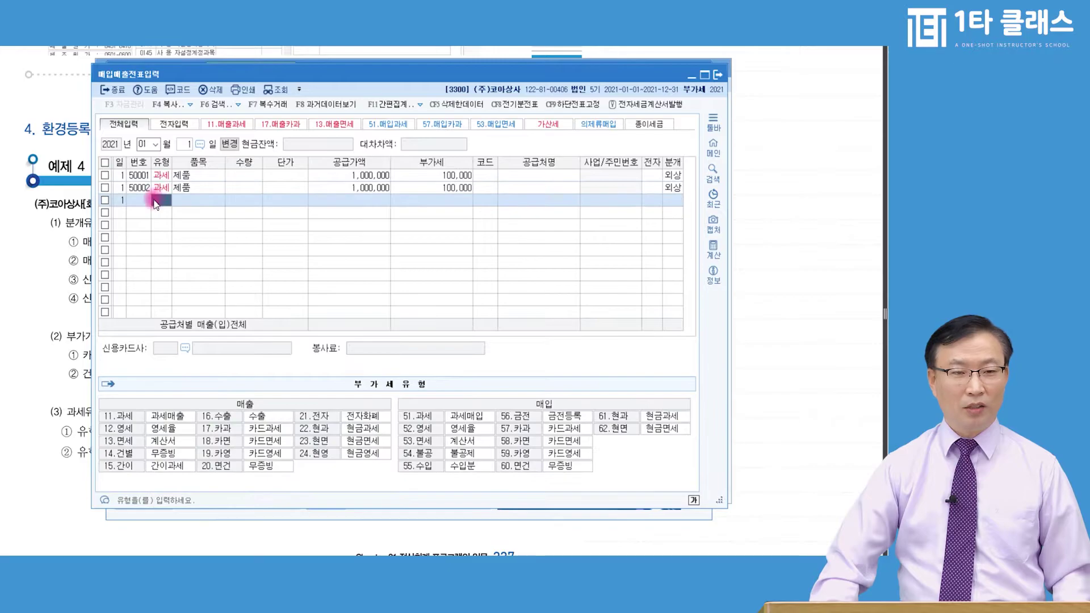
text(11)
key(Return)
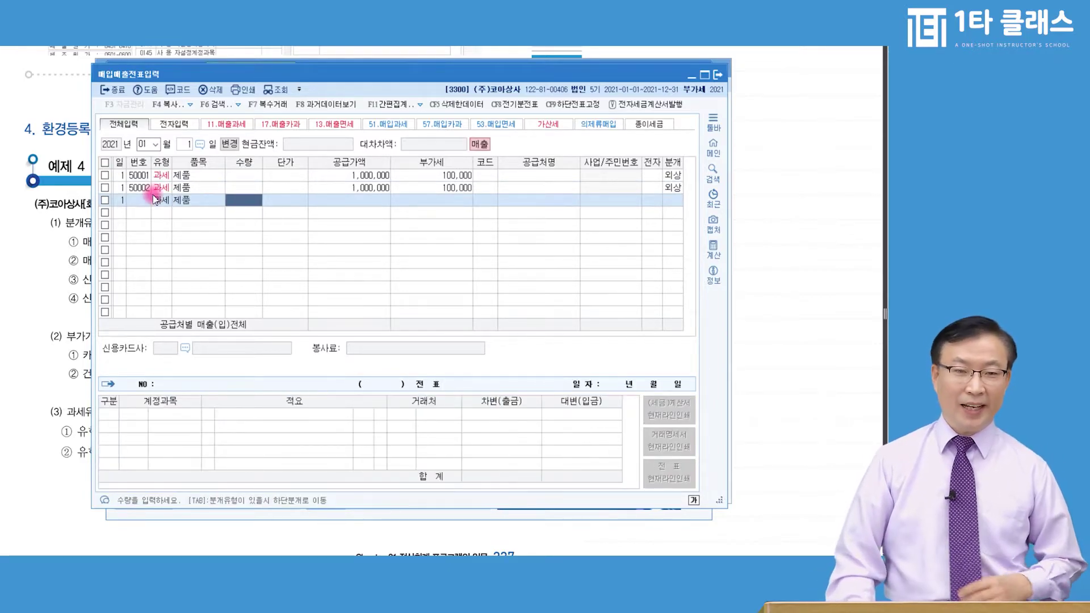
key(Return)
key(Return)
key(Return)
text(10000000)
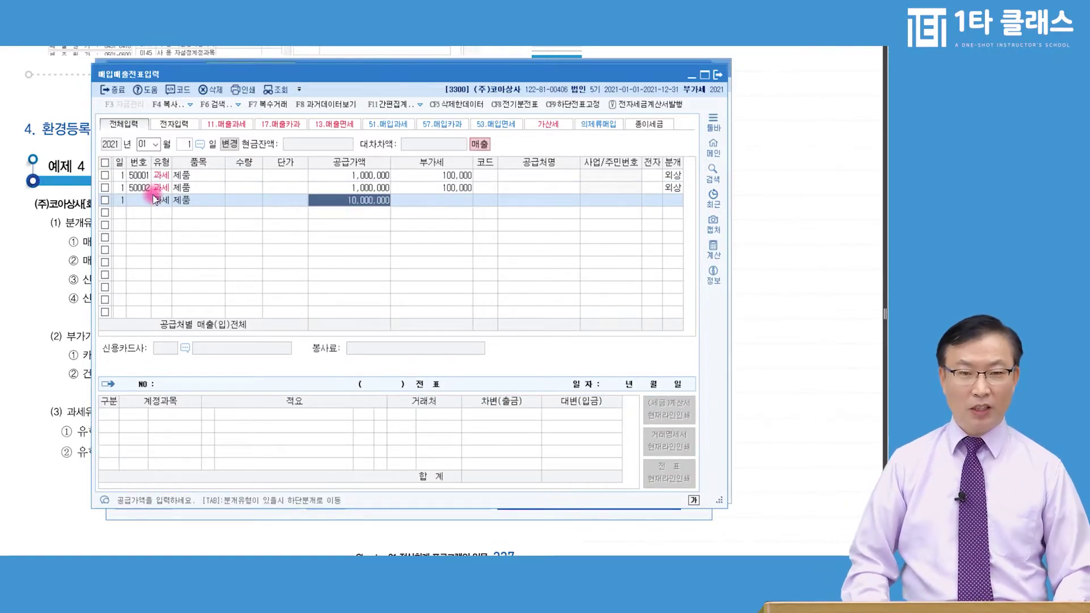
key(Return)
key(Return)
key(Return)
key(Return)
key(Return)
key(Return)
text(2)
key(Return)
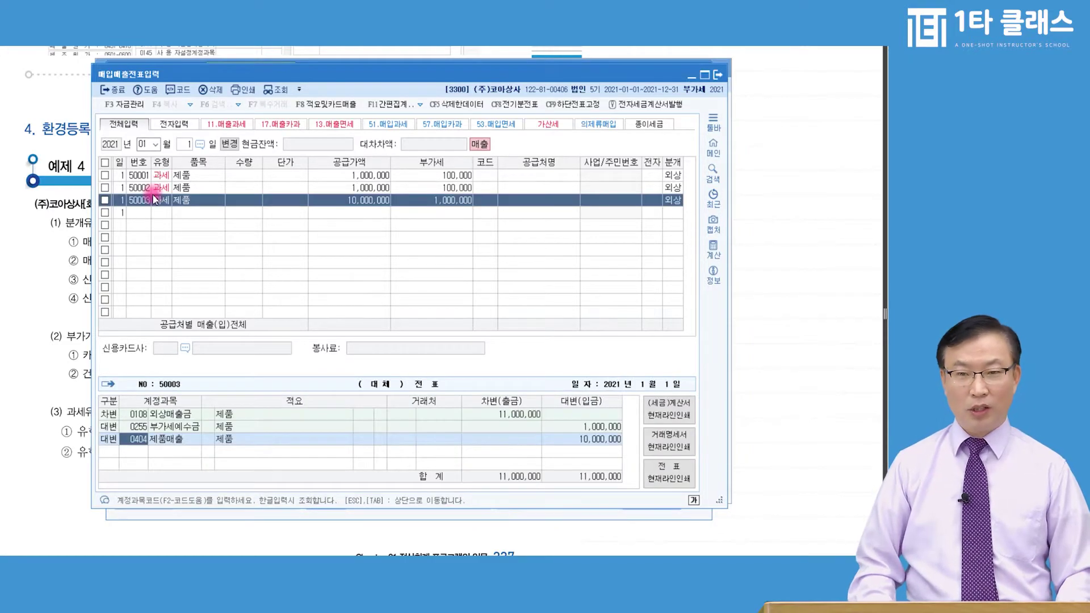
click(137, 440)
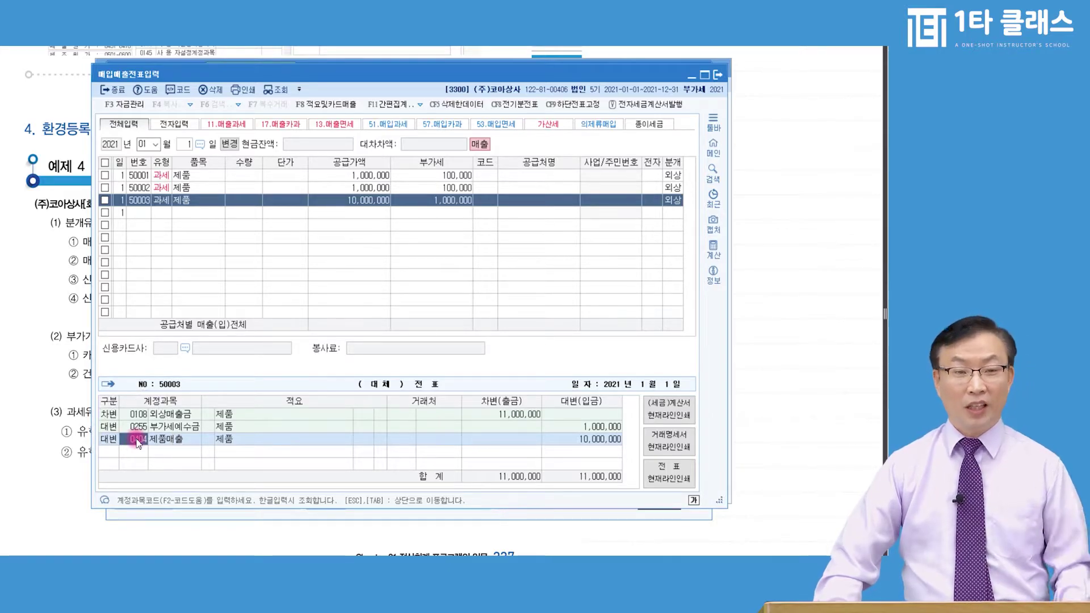
- Delete all three January 1 entries and close the voucher screen
click(104, 163)
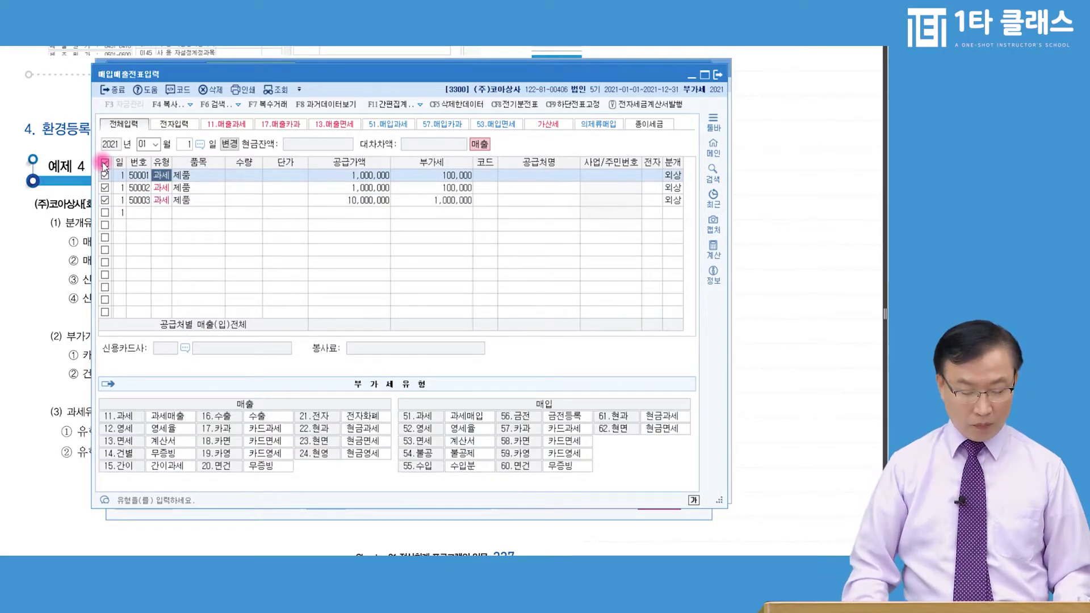
click(216, 91)
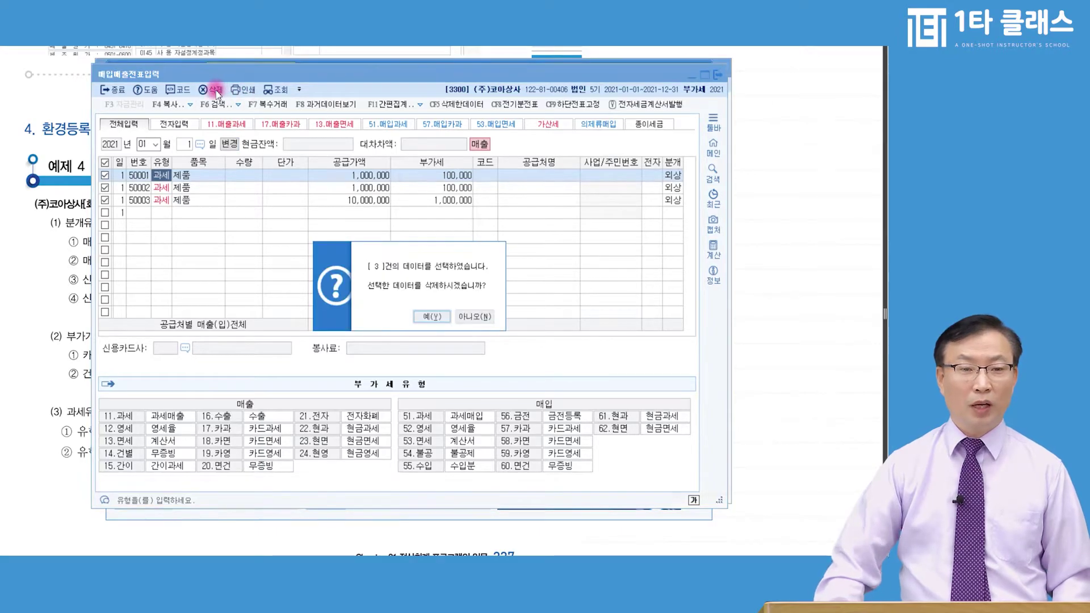
key(Return)
key(Escape)
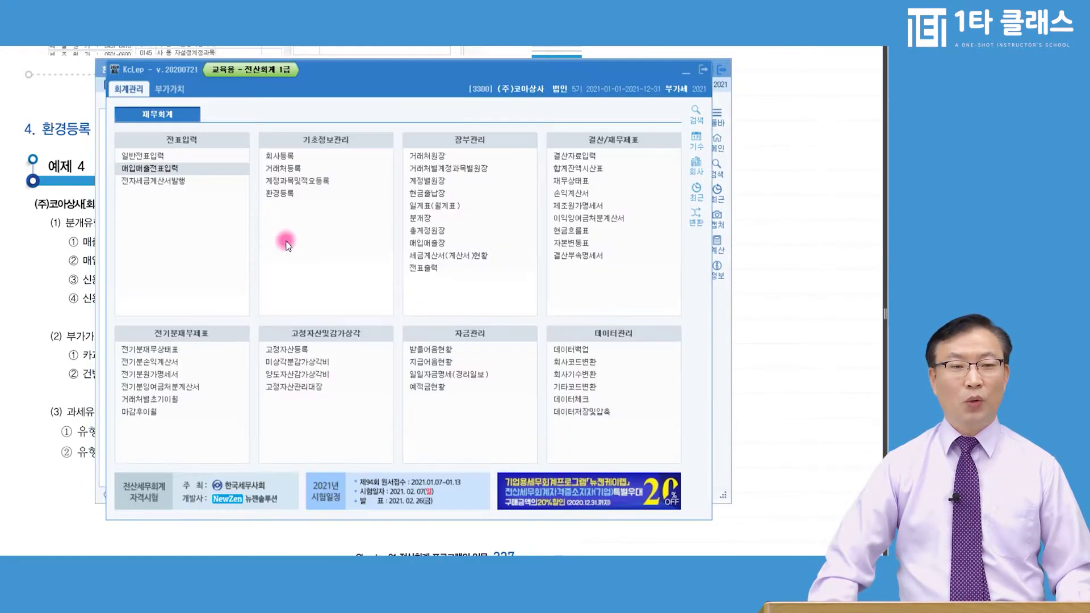
- Open 환경등록, try 0120 in the 매출채권 field, then restore 0108
click(284, 194)
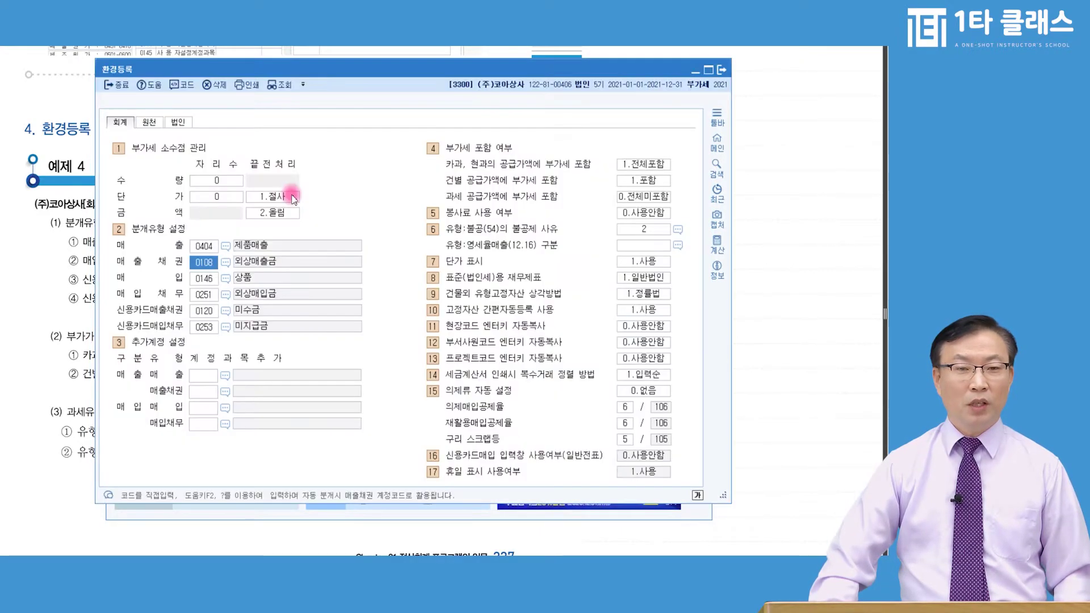
click(205, 249)
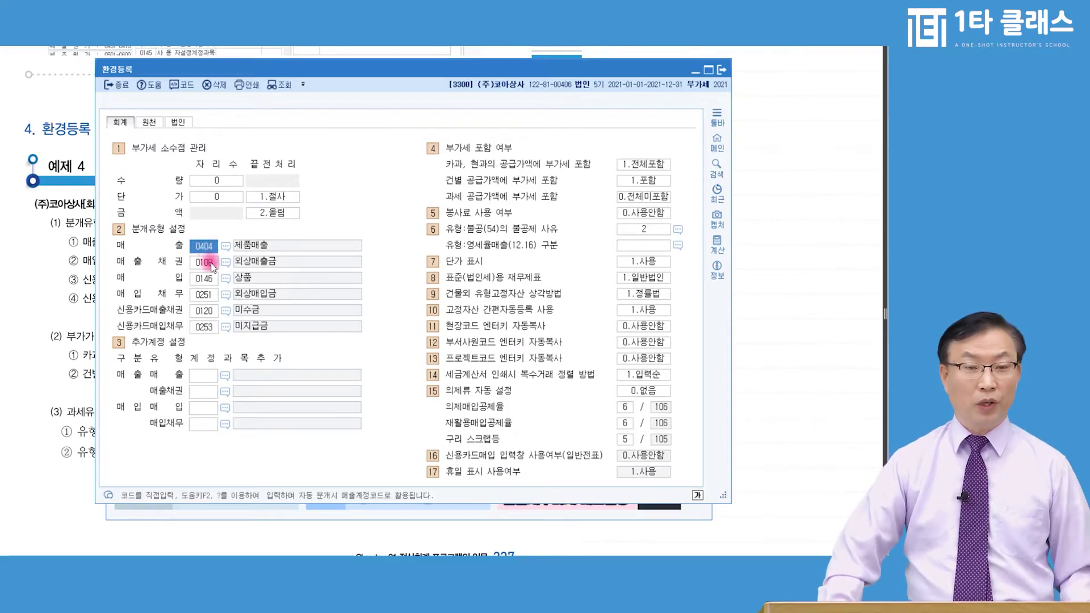
click(207, 263)
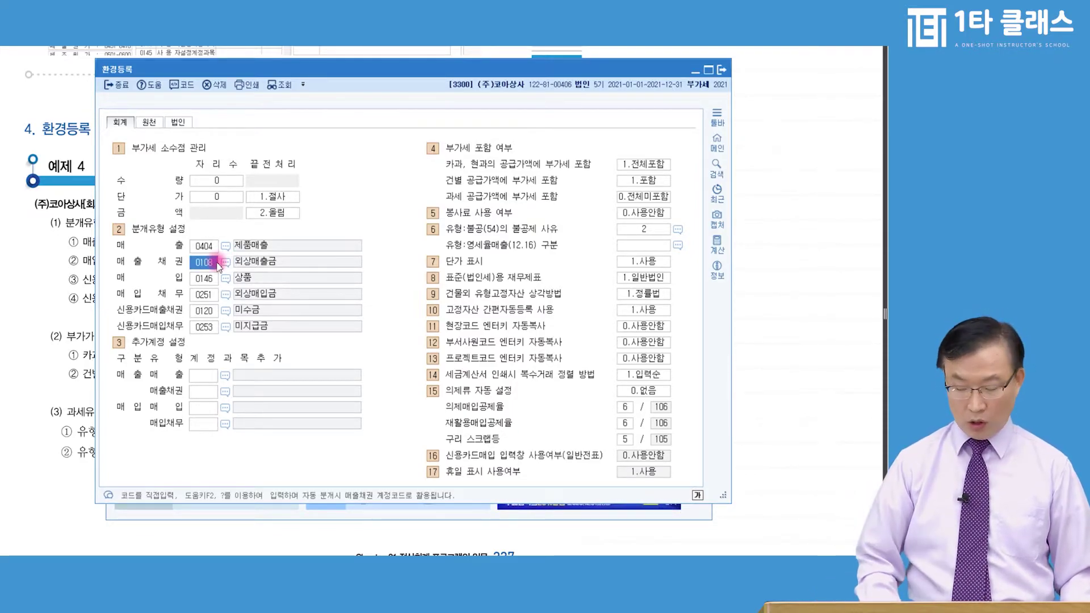
text(0120)
key(Return)
key(Return)
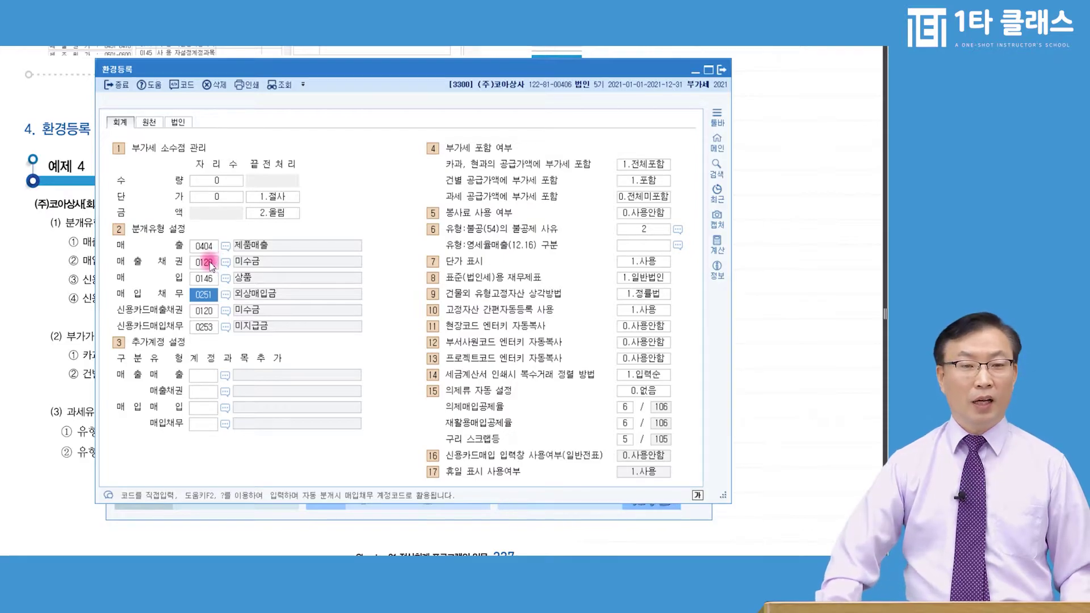
click(210, 265)
key(Delete)
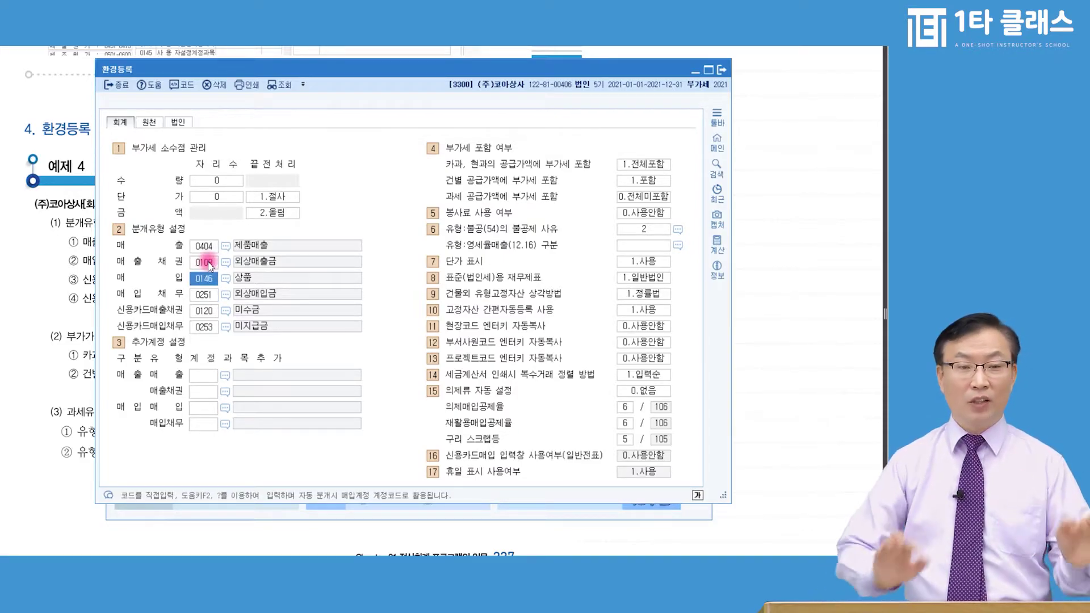
click(210, 276)
click(214, 280)
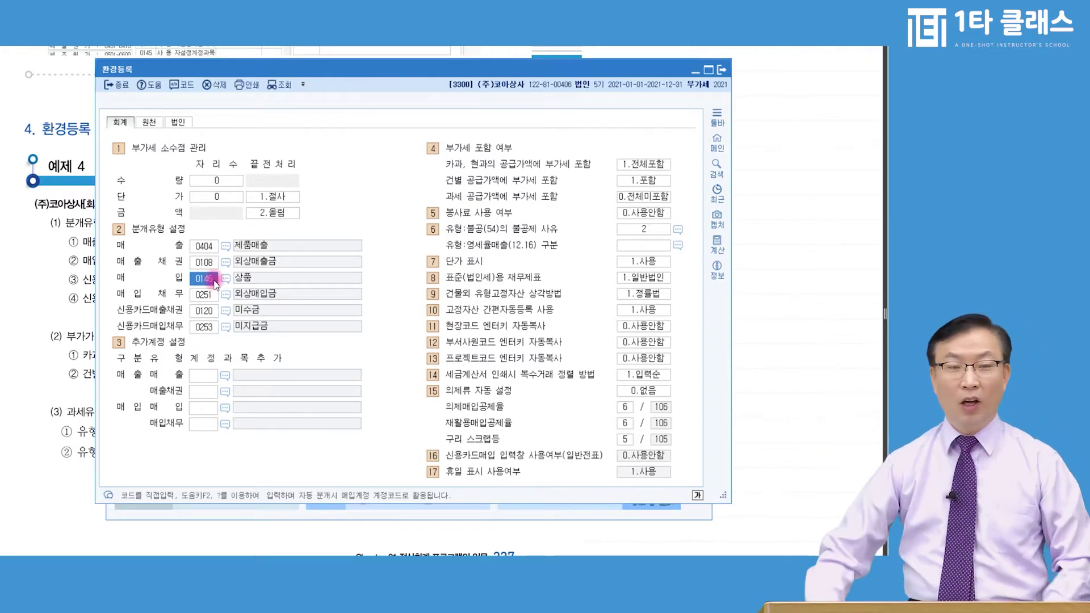
click(206, 246)
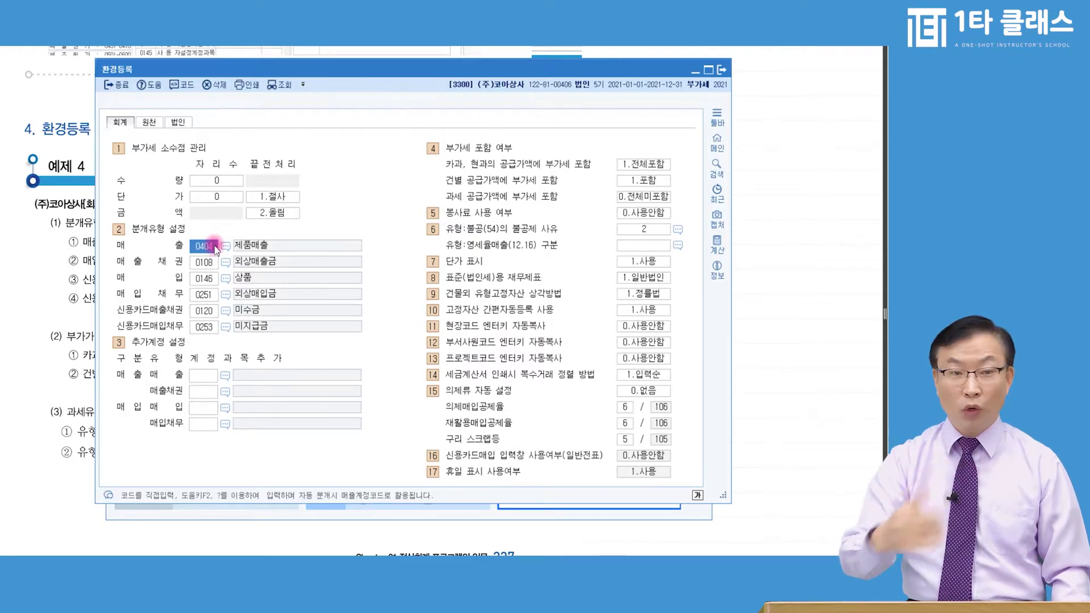
- Set the default purchase account to 0153 원재료, confirming it through the 원재 lookup
click(203, 280)
text(0153)
key(Return)
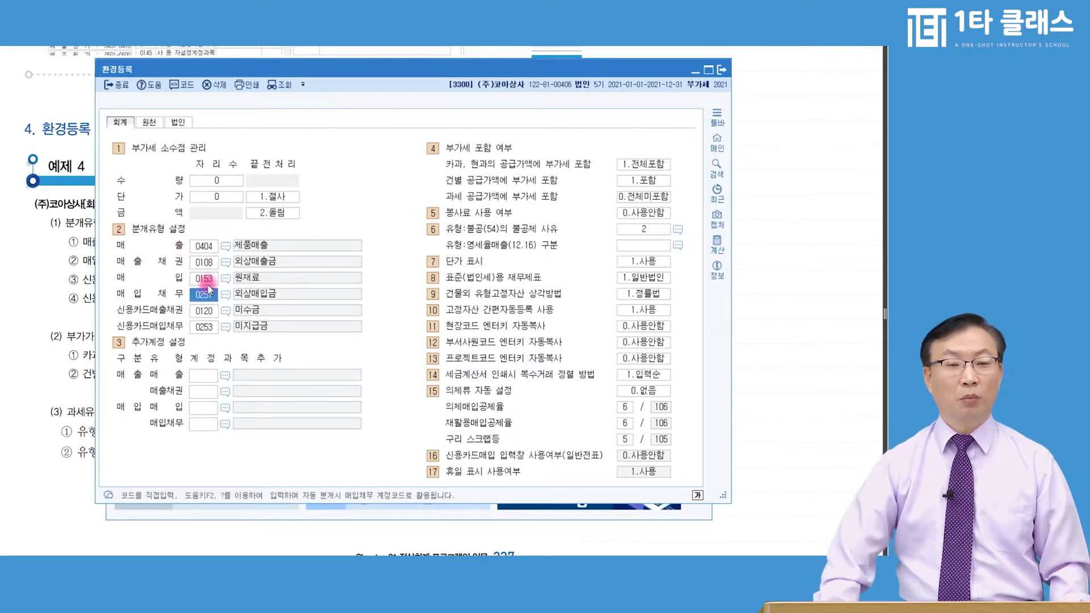
click(206, 281)
key(F2)
text(원재)
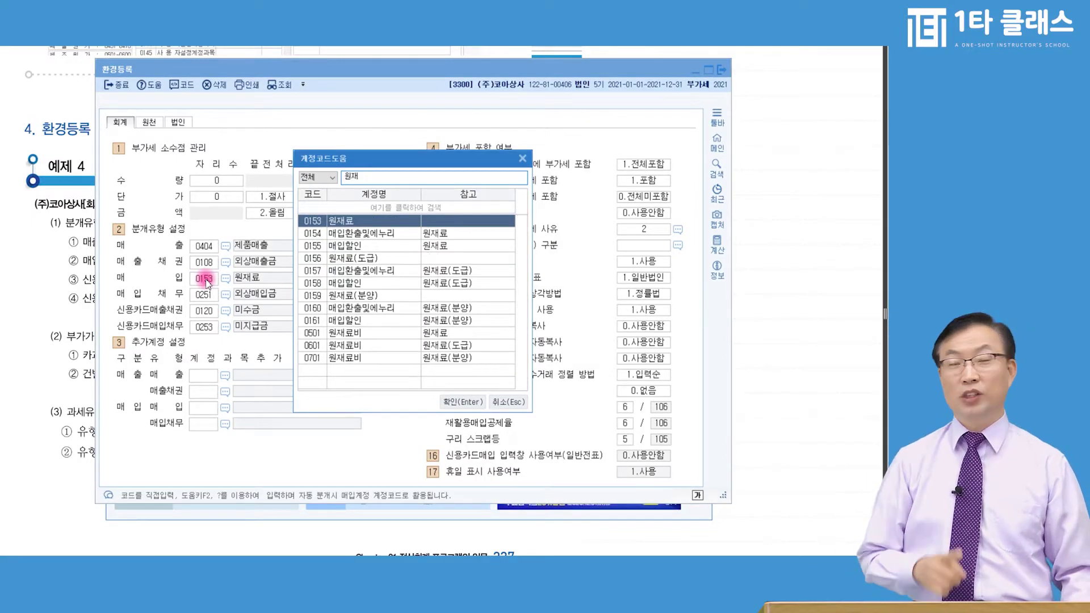
key(BackSpace)
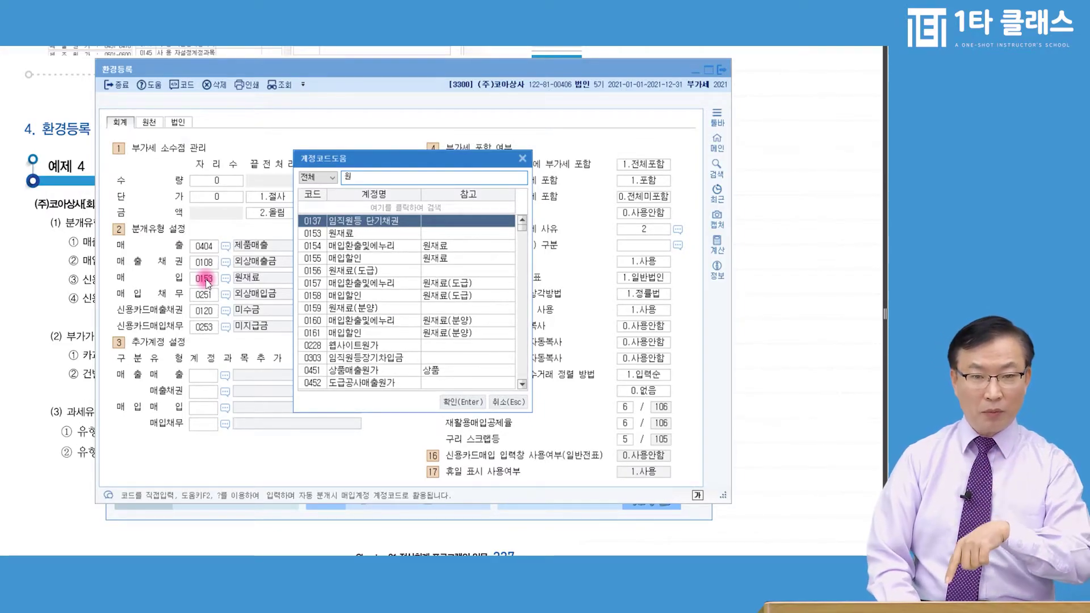
text(재료)
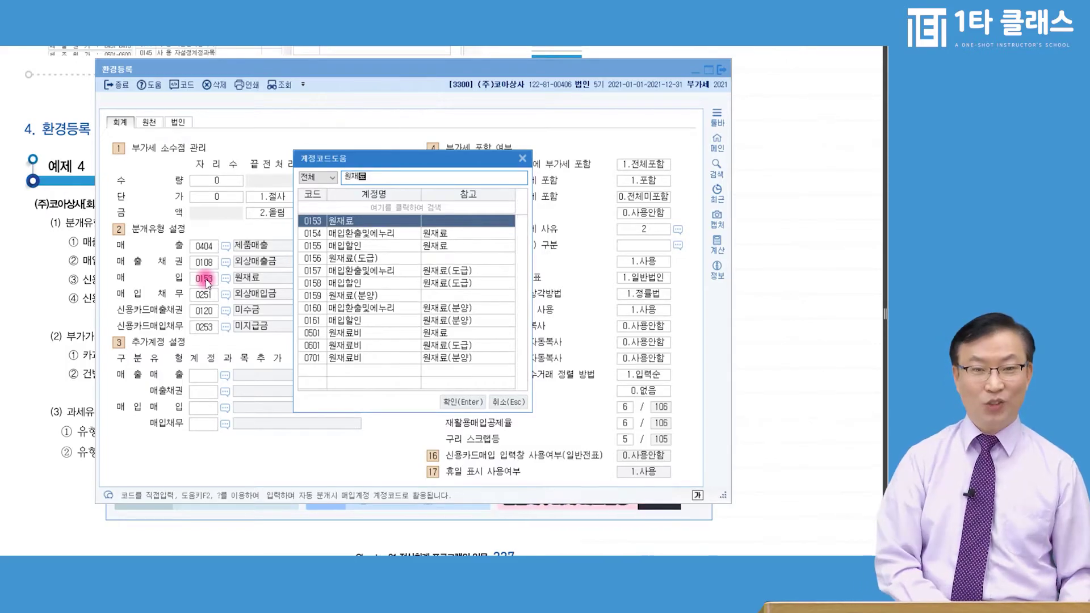
key(Return)
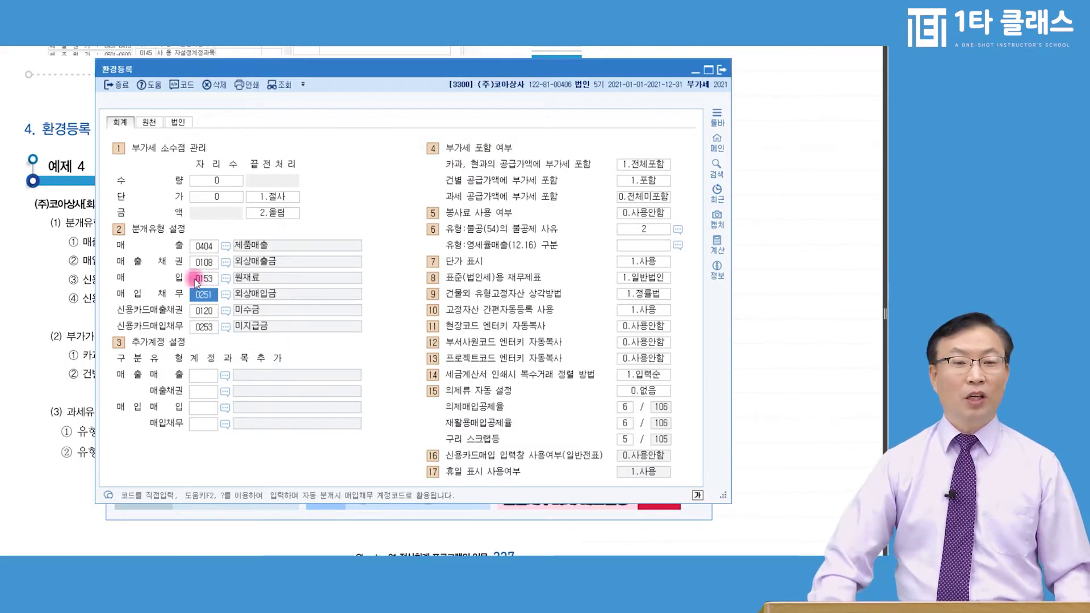
- Recheck the 0404 sales and 0153 purchase codes, then close 환경등록
click(204, 279)
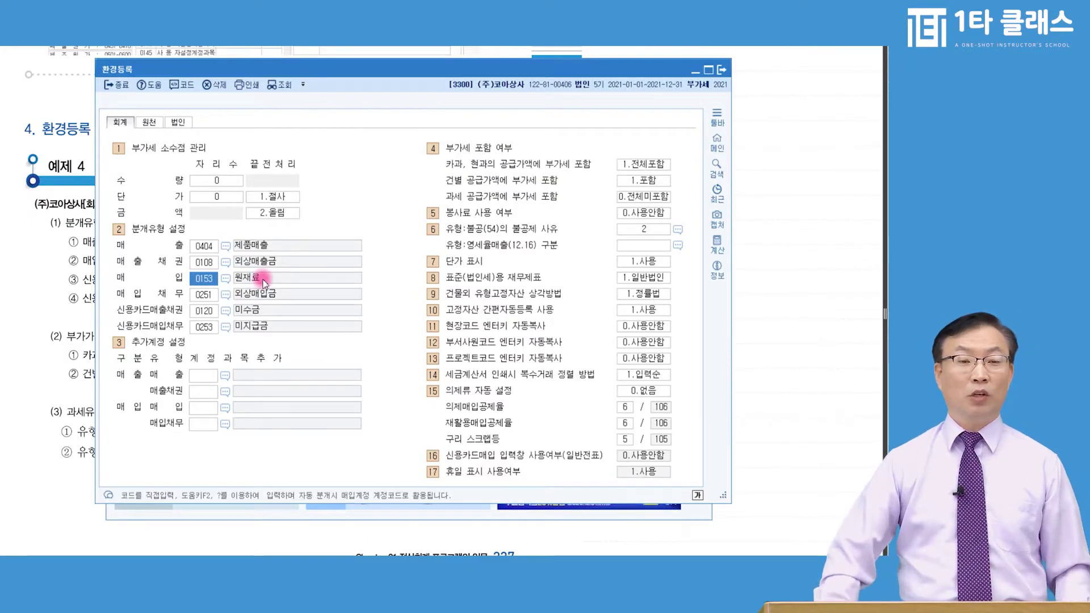
click(200, 248)
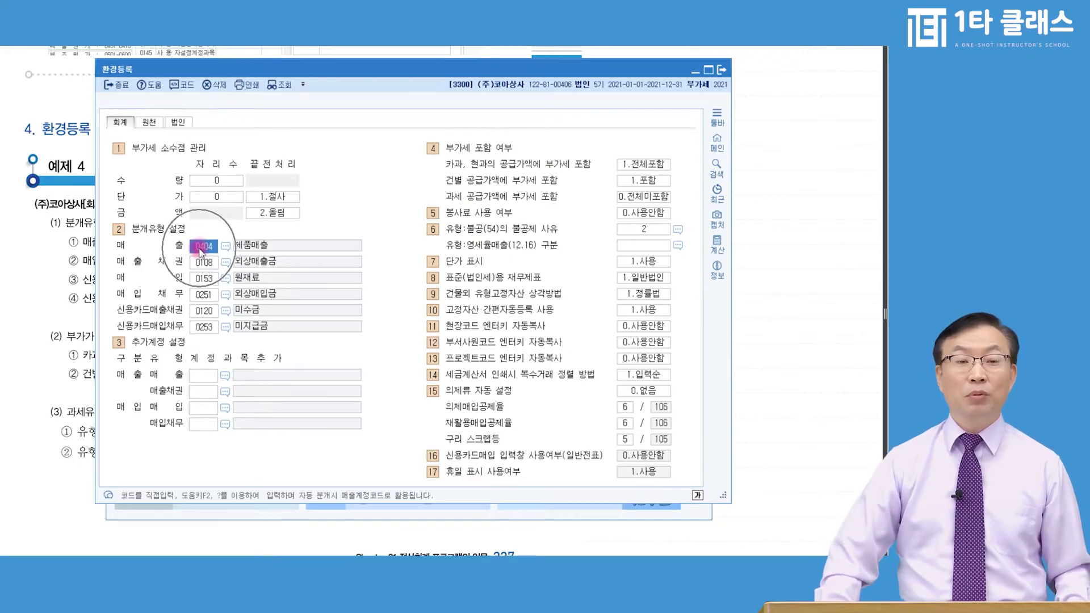
click(203, 281)
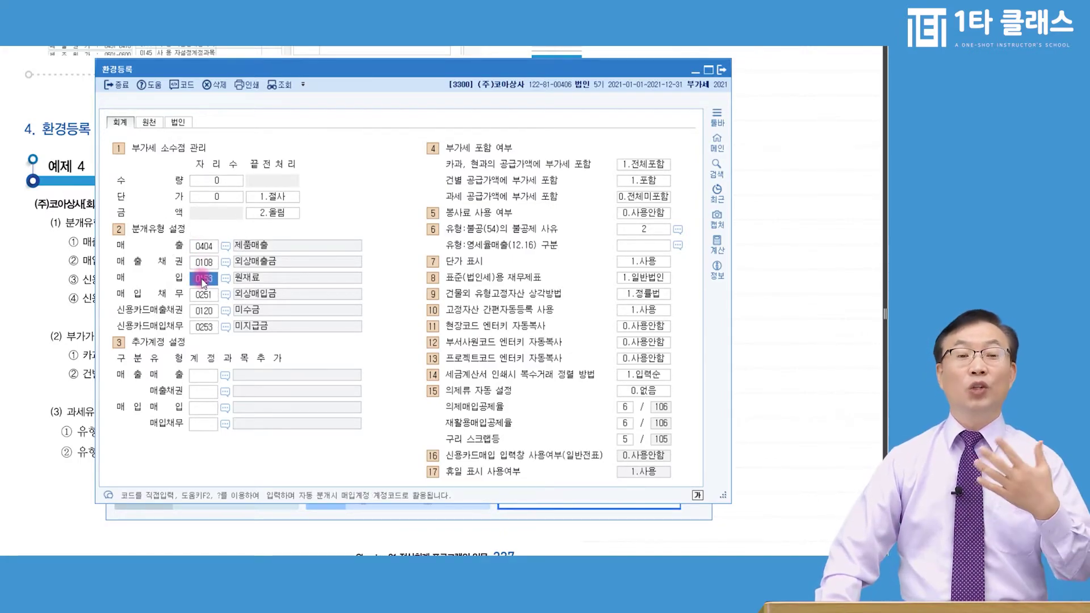
key(Escape)
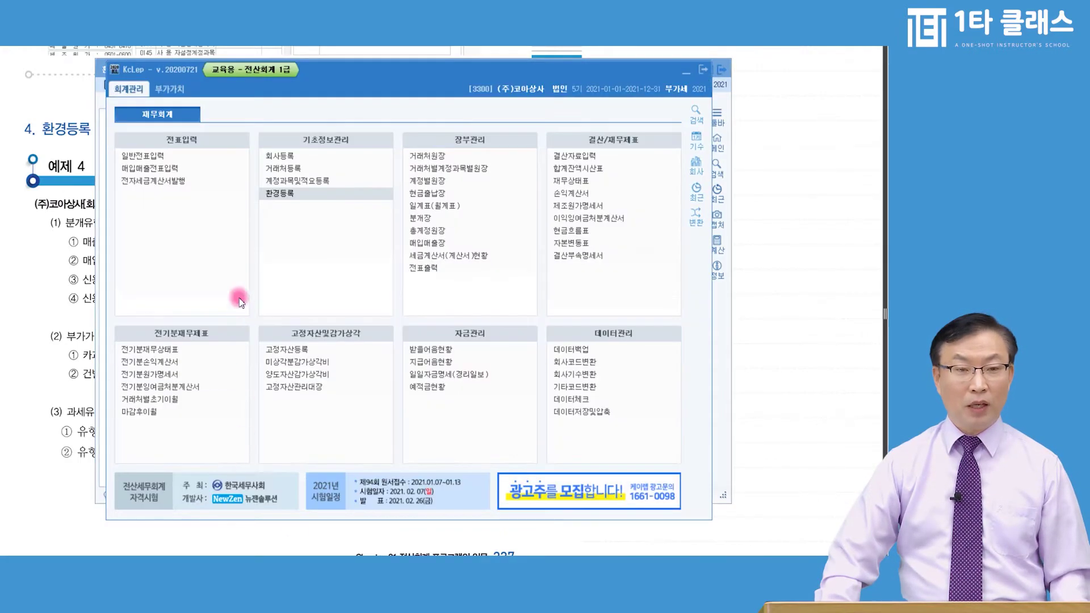
click(164, 169)
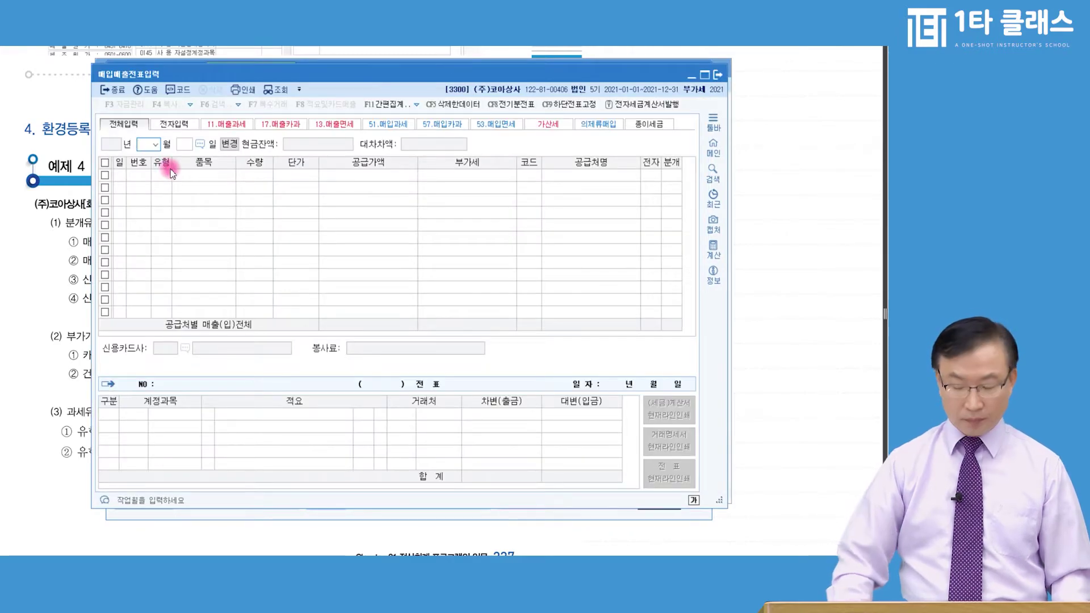
text(1)
key(Return)
text(1)
key(Return)
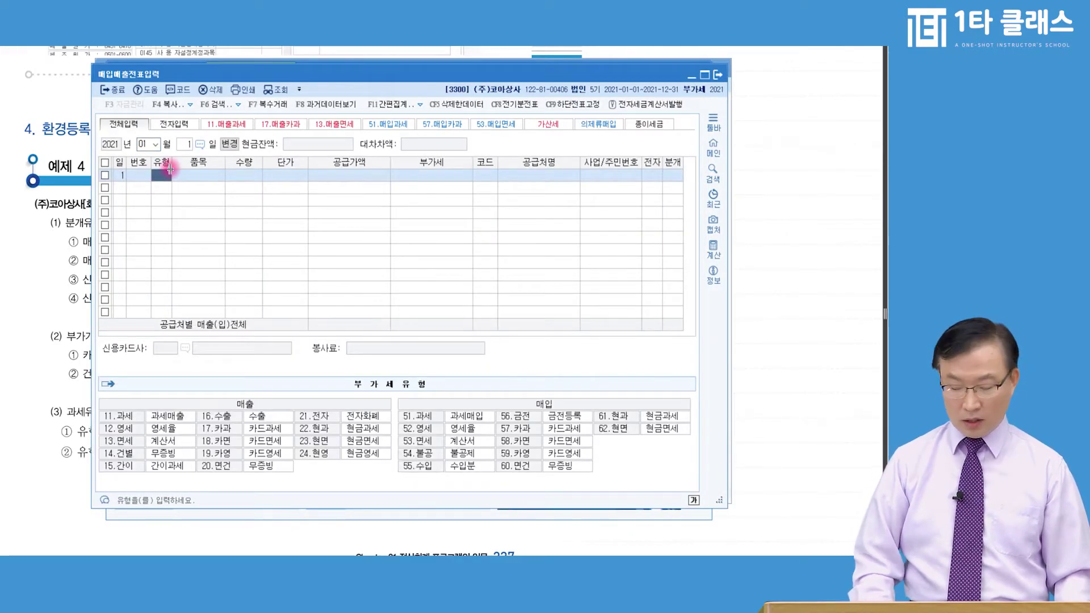
text(51)
key(Return)
key(Return)
key(Return)
key(Return)
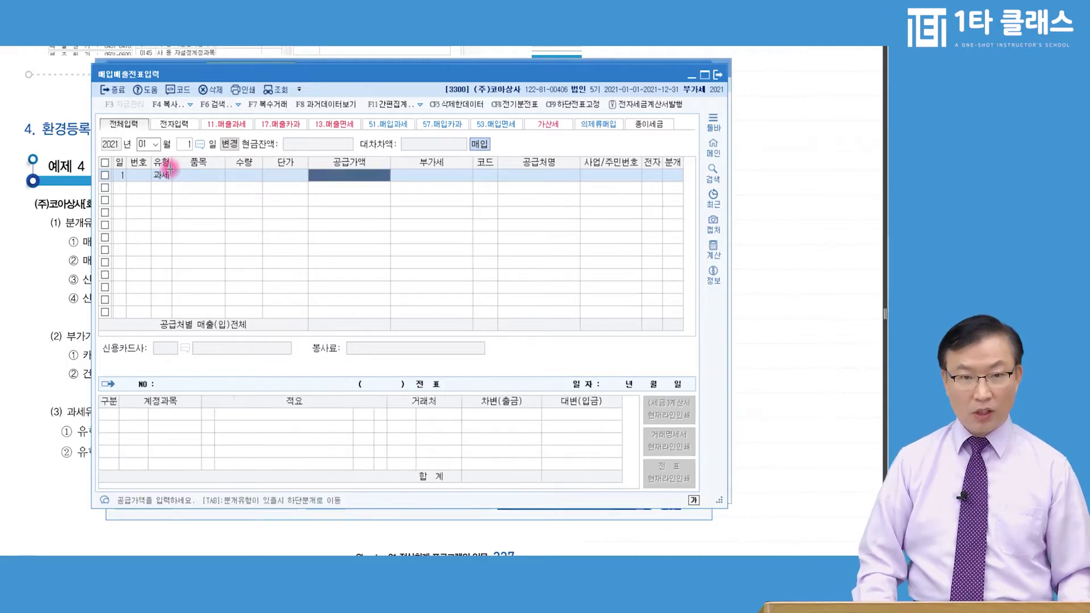
text(5000000)
key(Return)
key(Return)
key(Return)
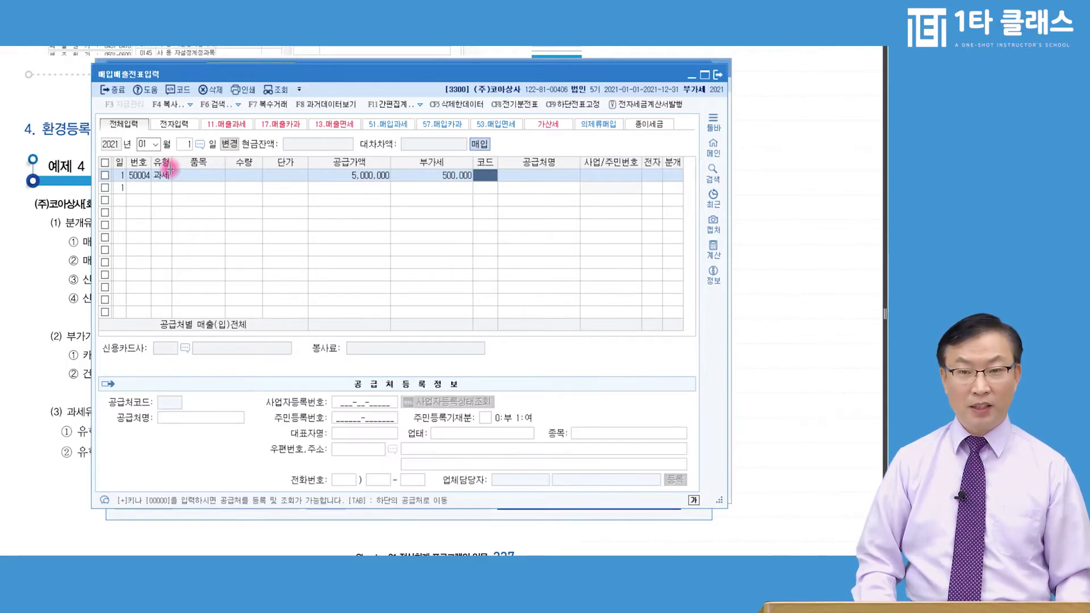
text(2)
key(Return)
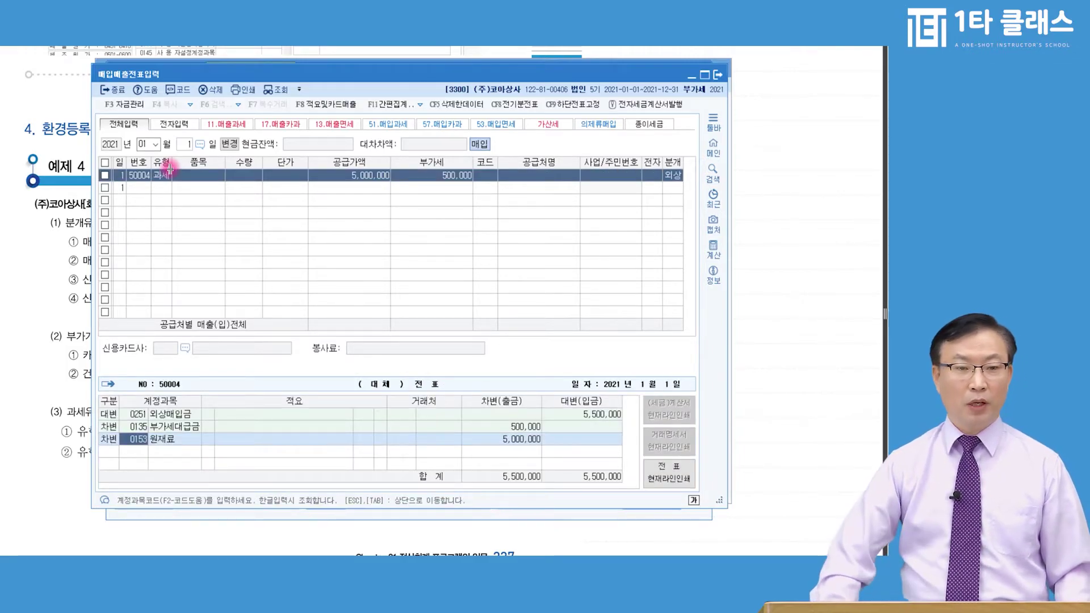
click(170, 441)
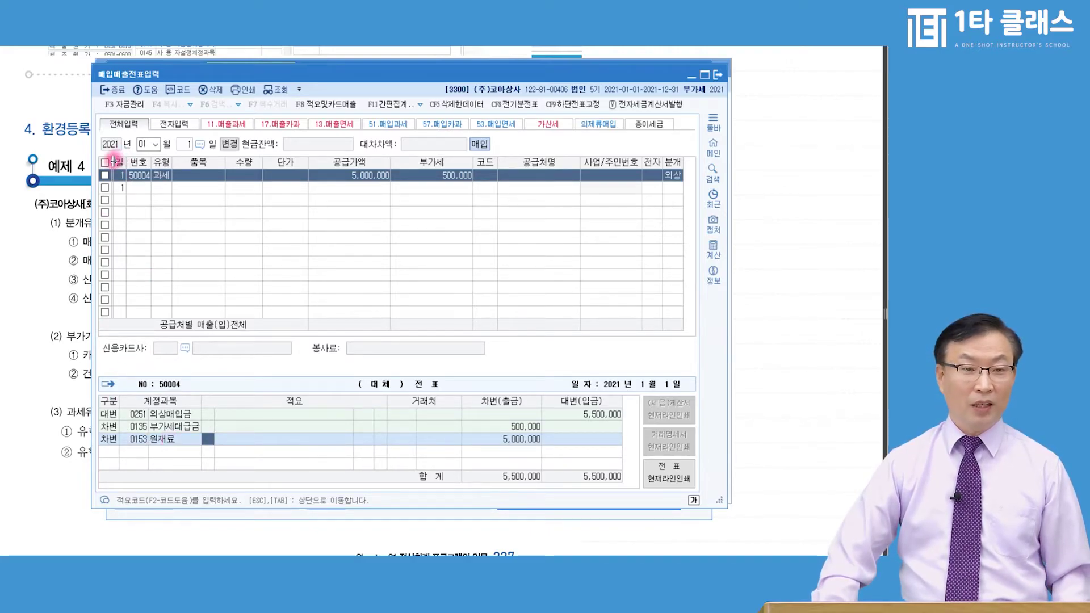
click(105, 176)
key(F5)
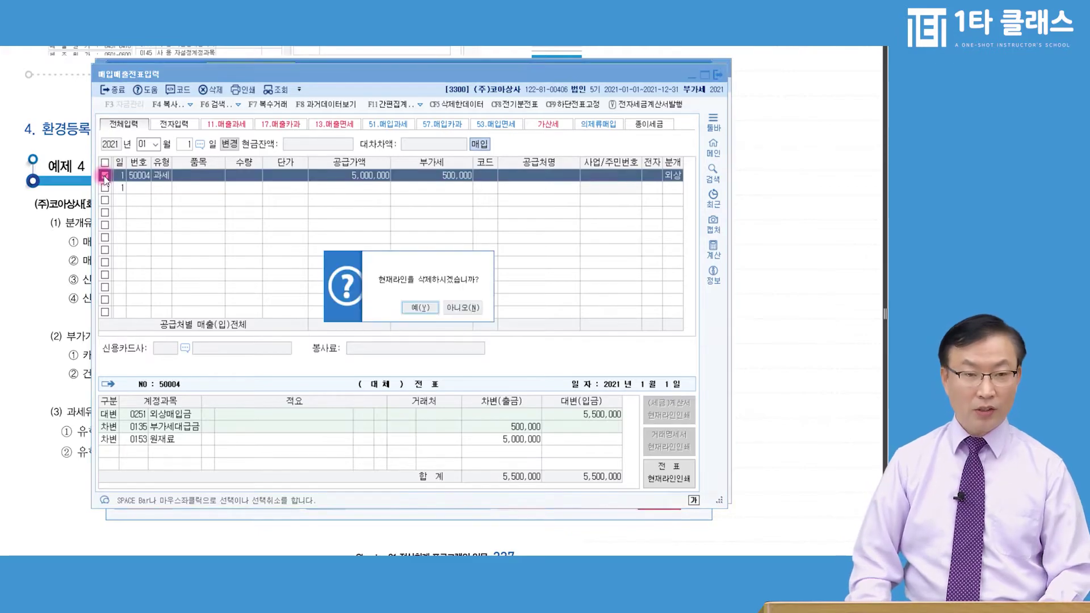
key(Return)
key(Escape)
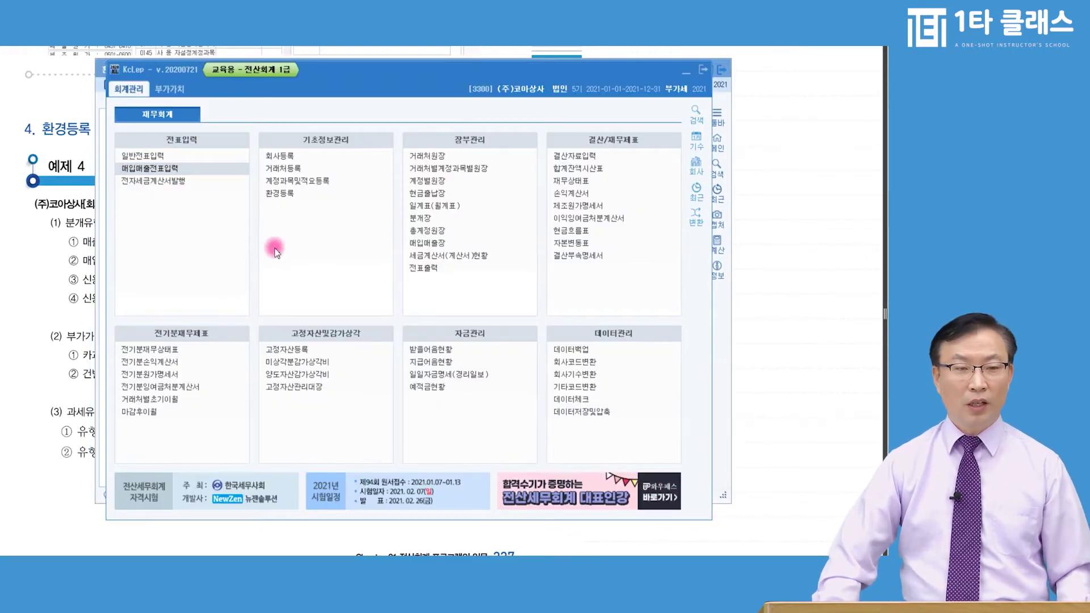
- Reopen 환경등록, try 0108 for 신용카드매출채권, then restore 0120 미수금
click(348, 567)
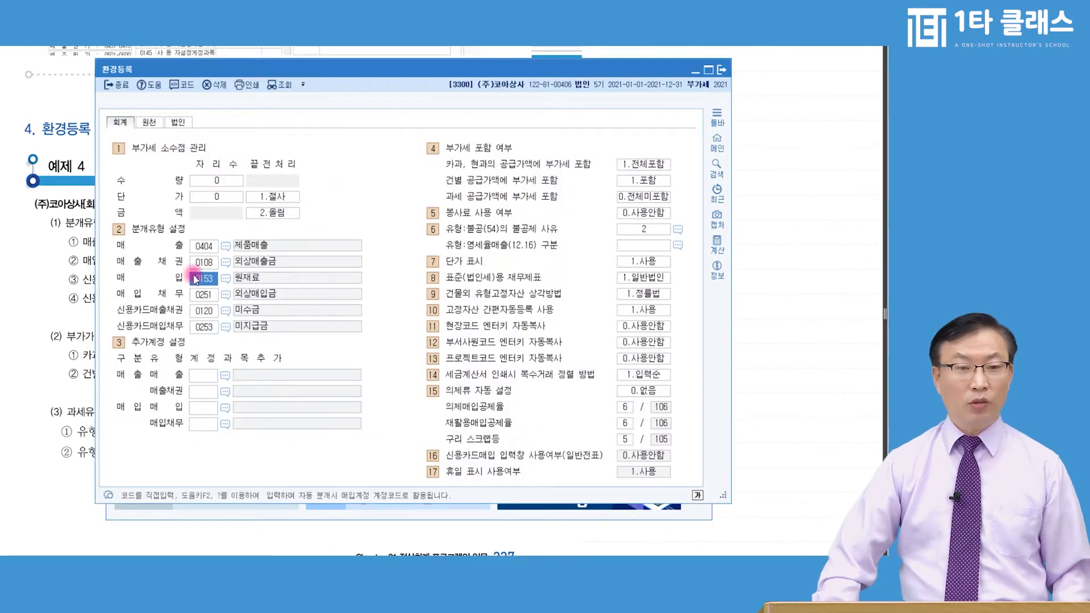
click(206, 311)
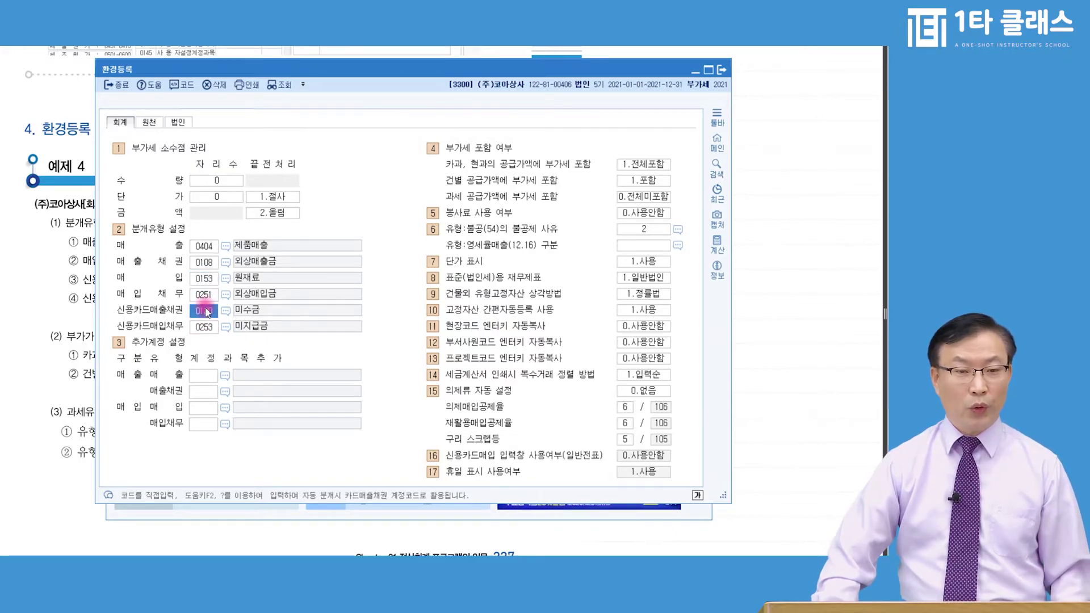
click(215, 326)
click(206, 311)
click(253, 326)
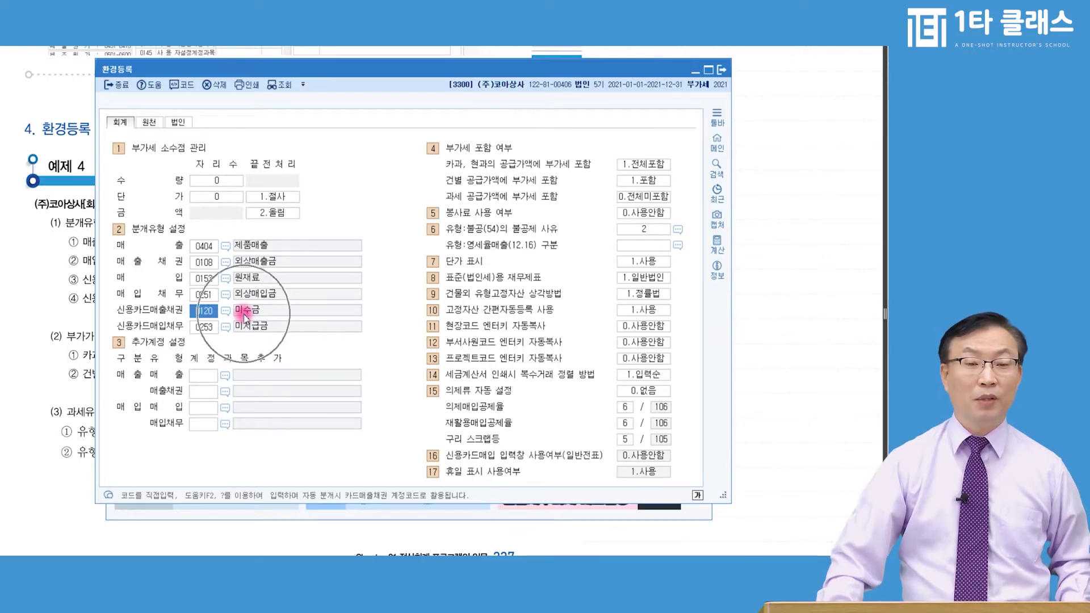
text(0108)
key(Return)
click(201, 312)
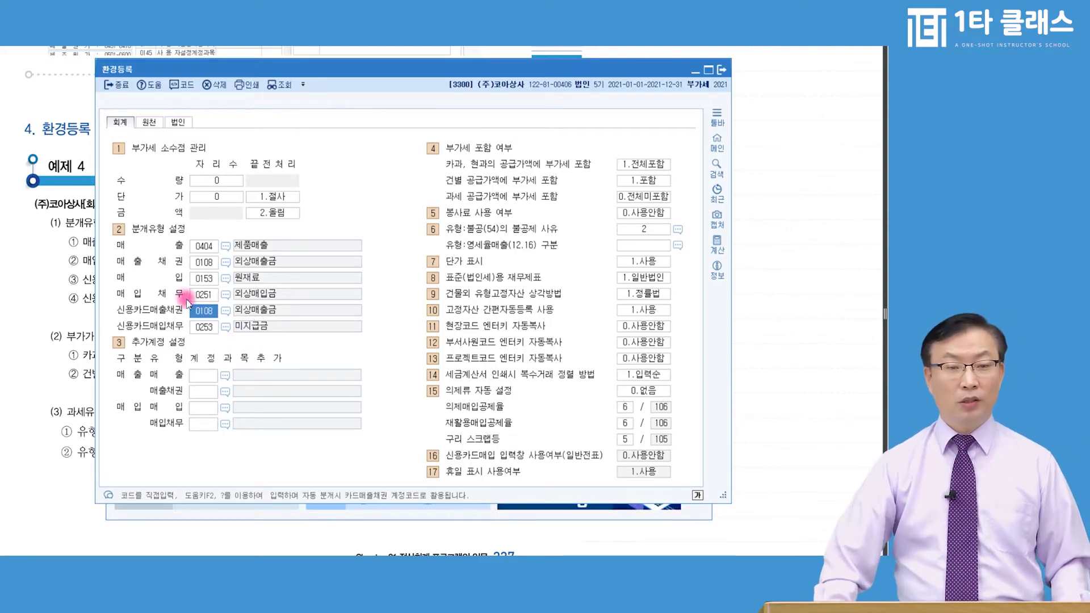
click(201, 317)
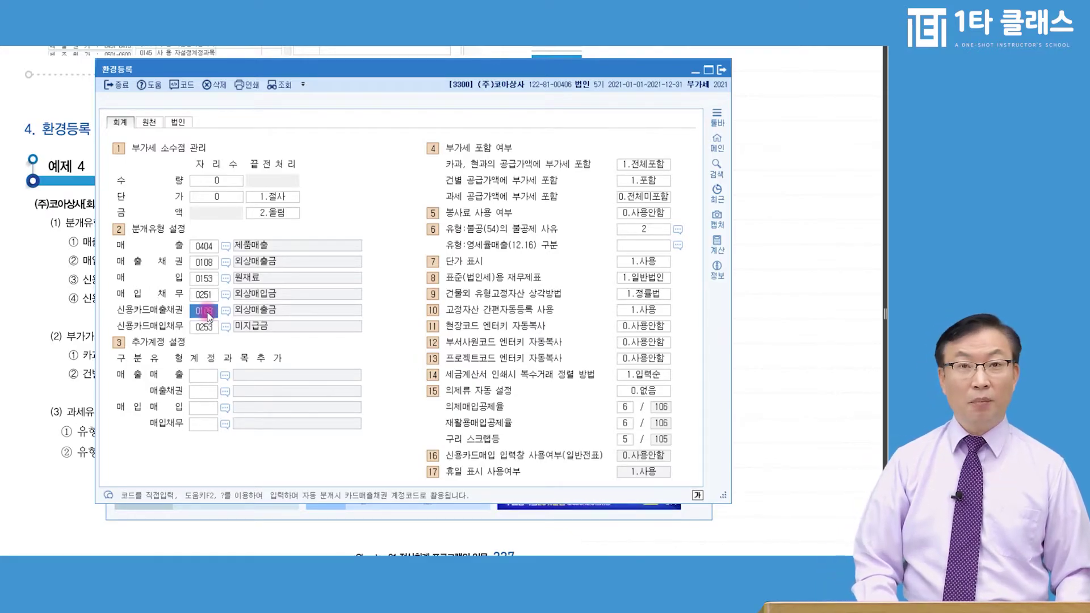
text(0120)
key(Return)
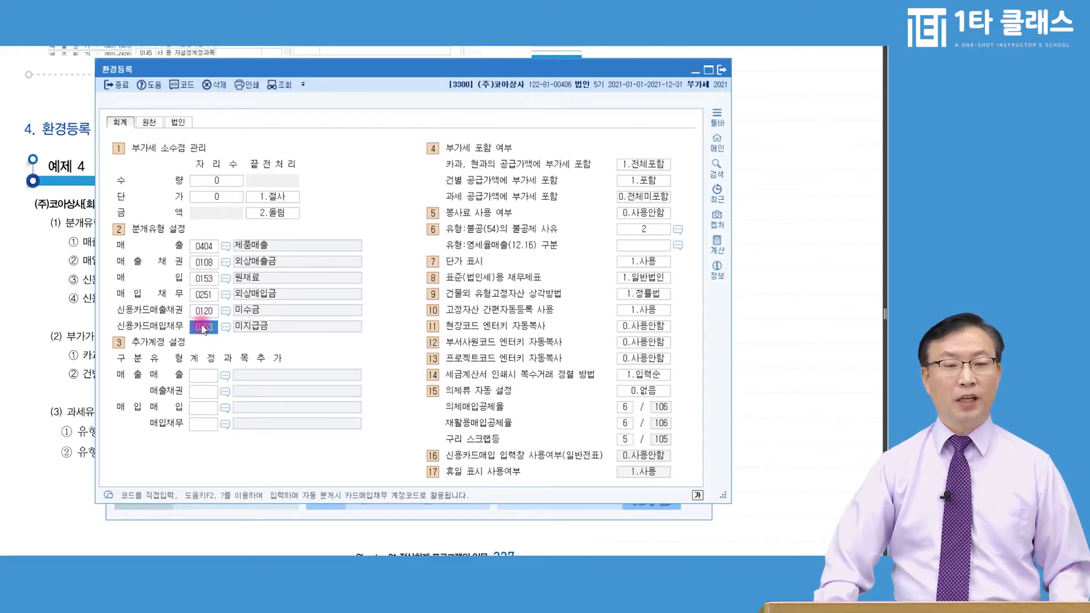
- Try 0251 외상매입금 as the card purchase payable account, by code and 외상 search
click(203, 328)
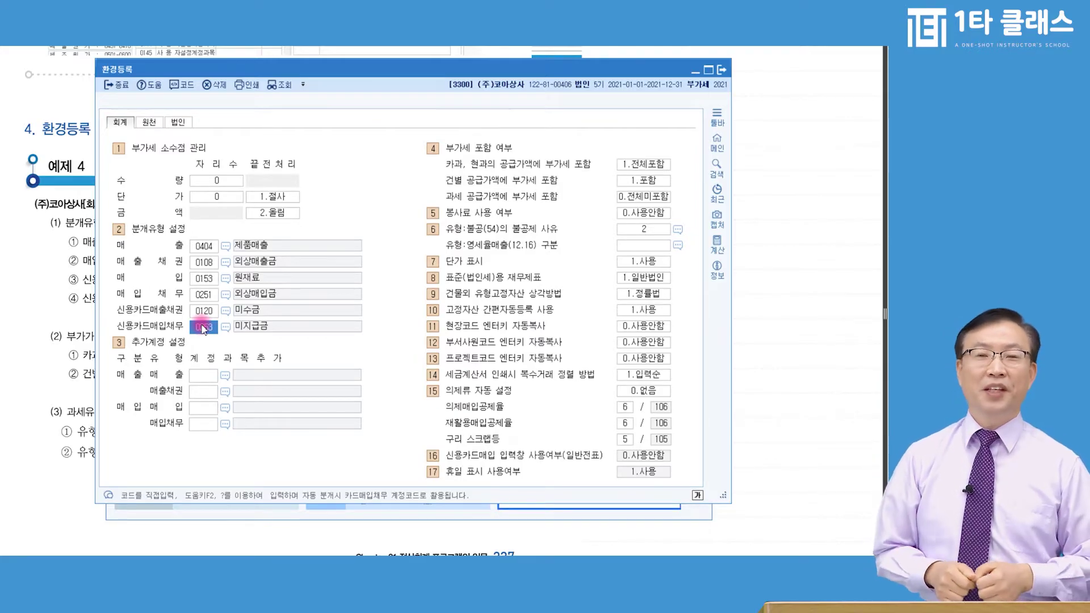
text(0251)
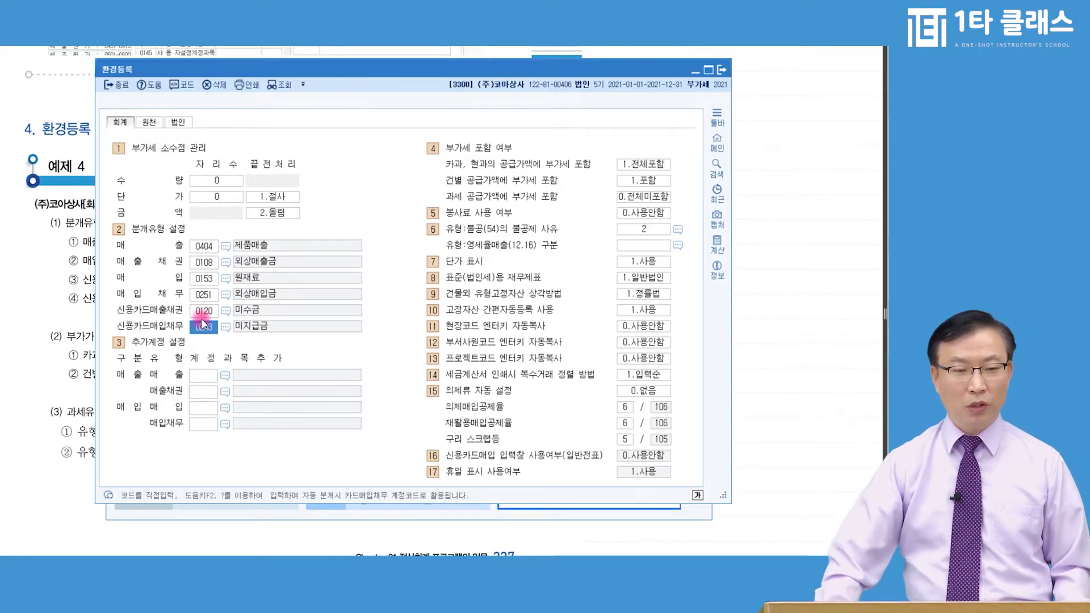
key(Return)
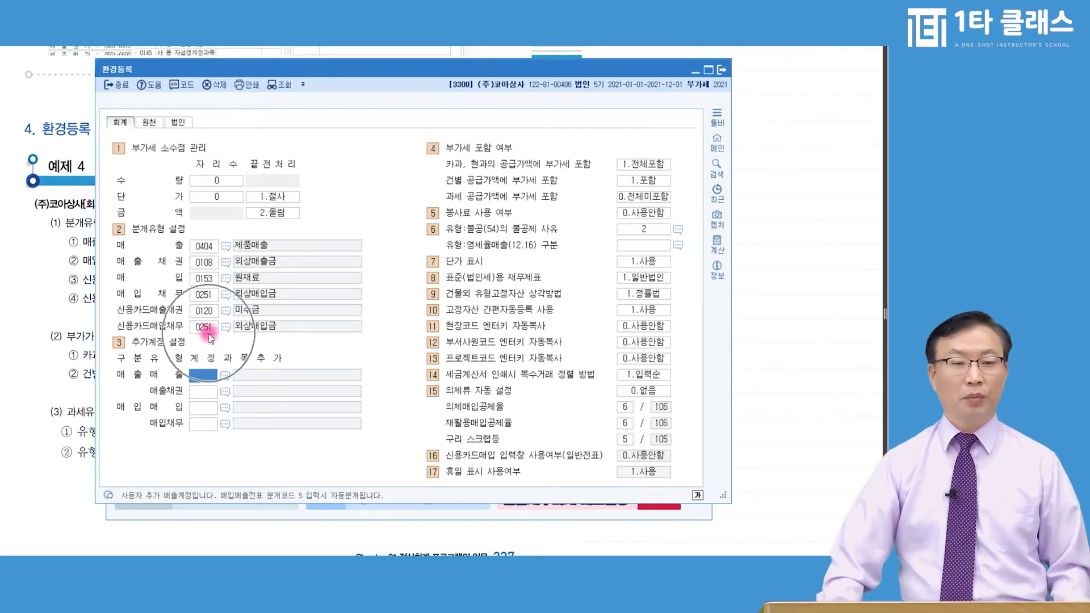
click(215, 329)
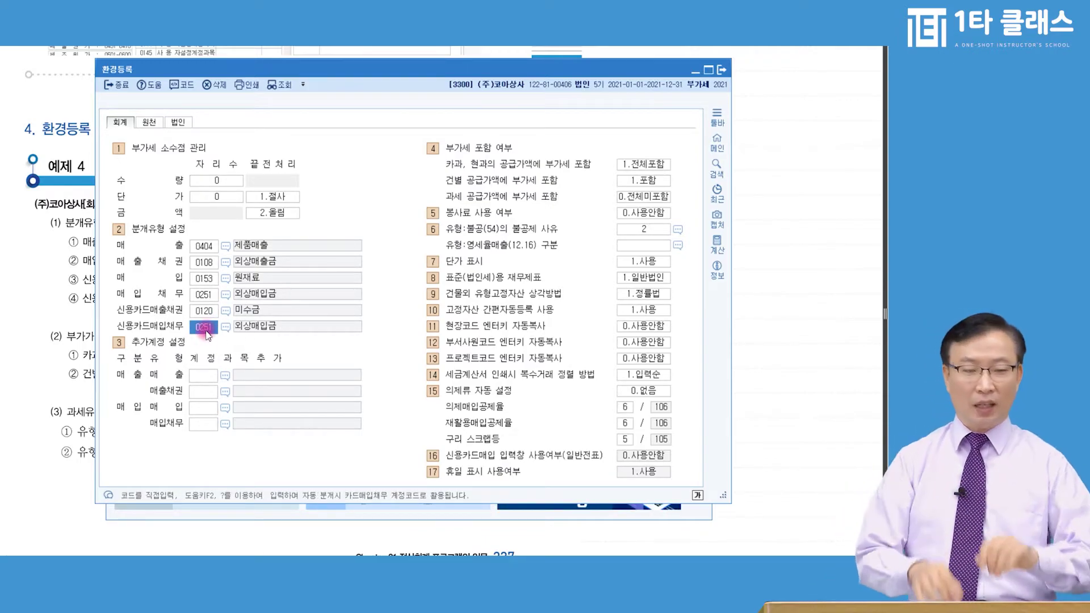
text(외상)
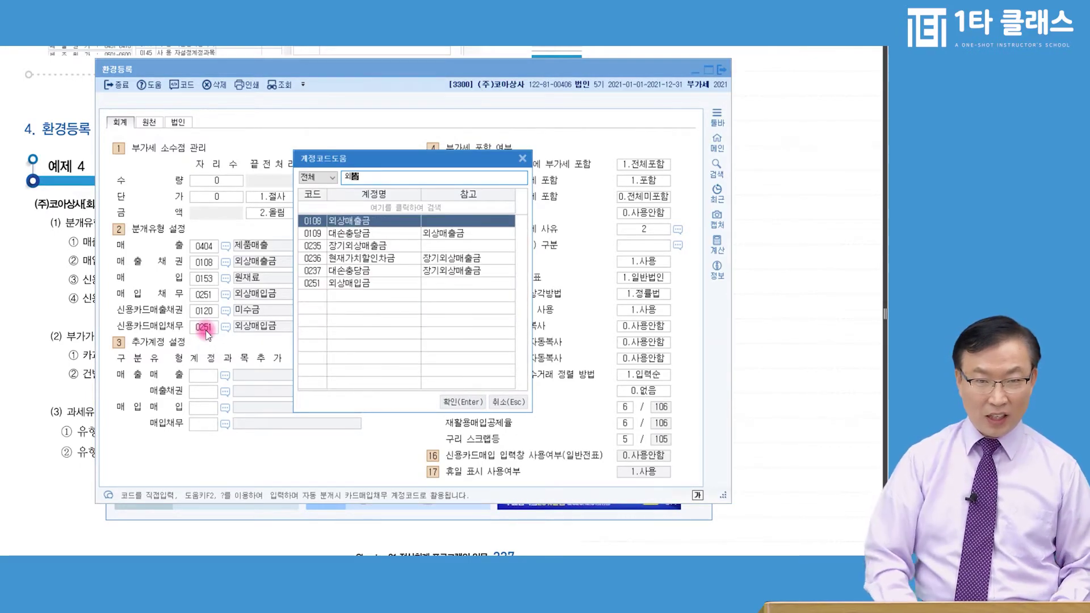
key(Down)
key(Down)
key(Down)
key(Down)
key(Down)
key(Return)
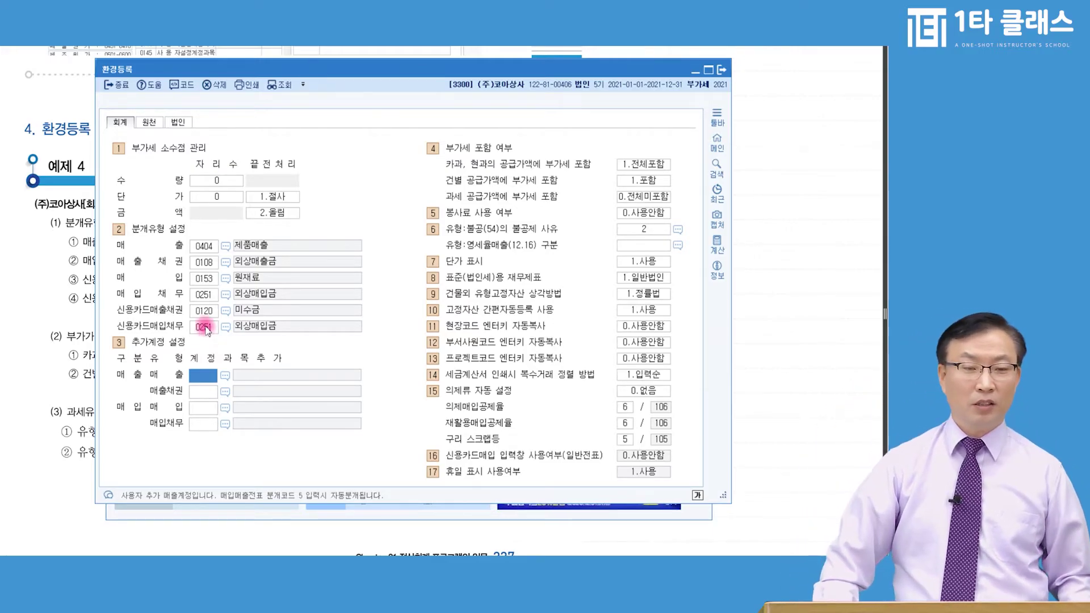
- Set 신용카드매입채무 to 0253 미지급금 and close 환경등록
click(203, 328)
text(253)
key(Return)
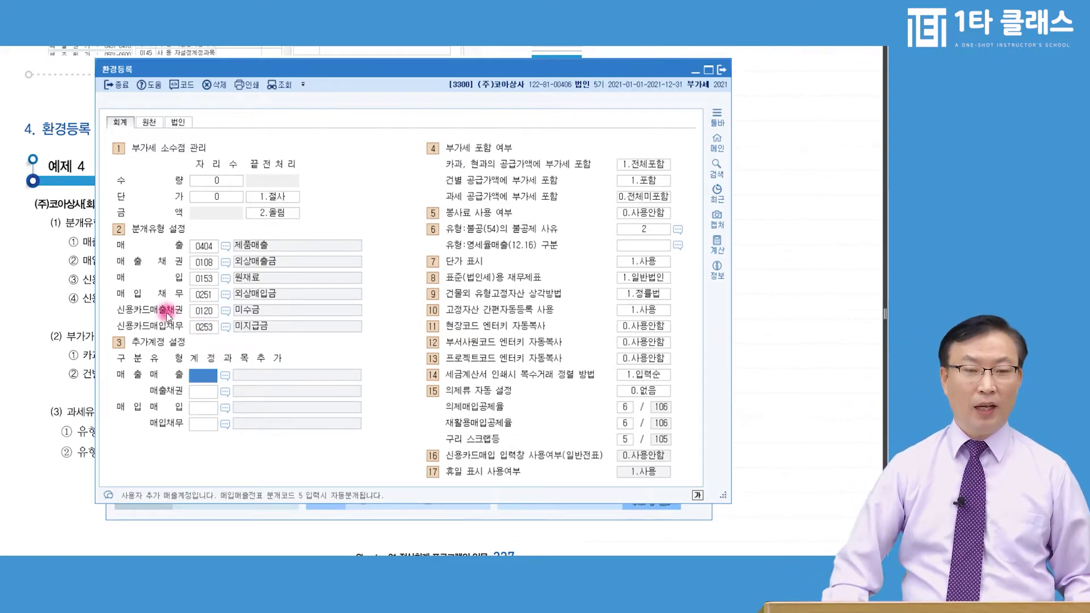
click(203, 328)
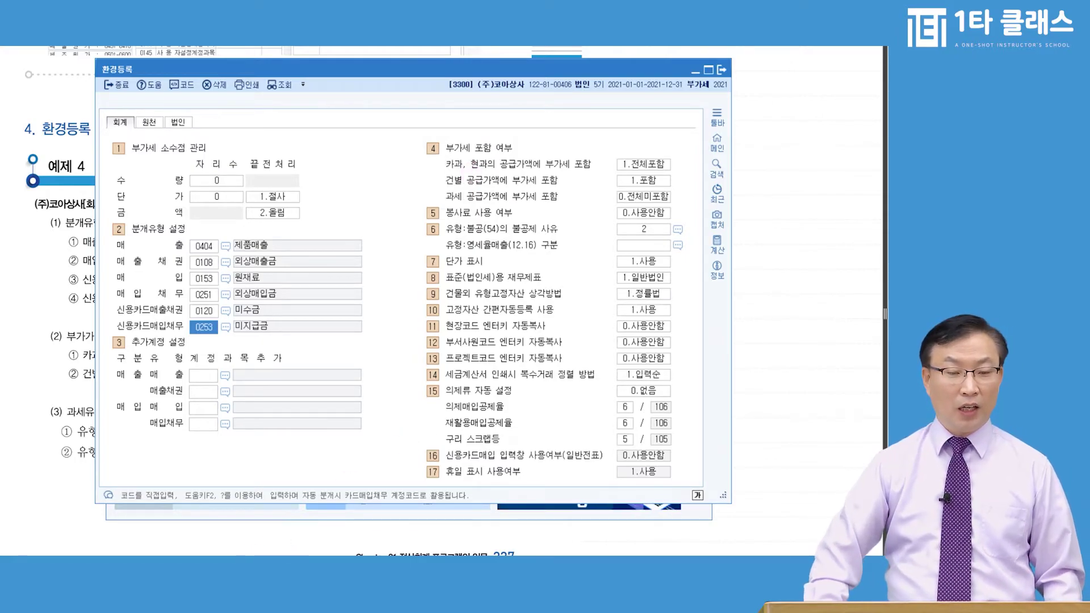
key(Escape)
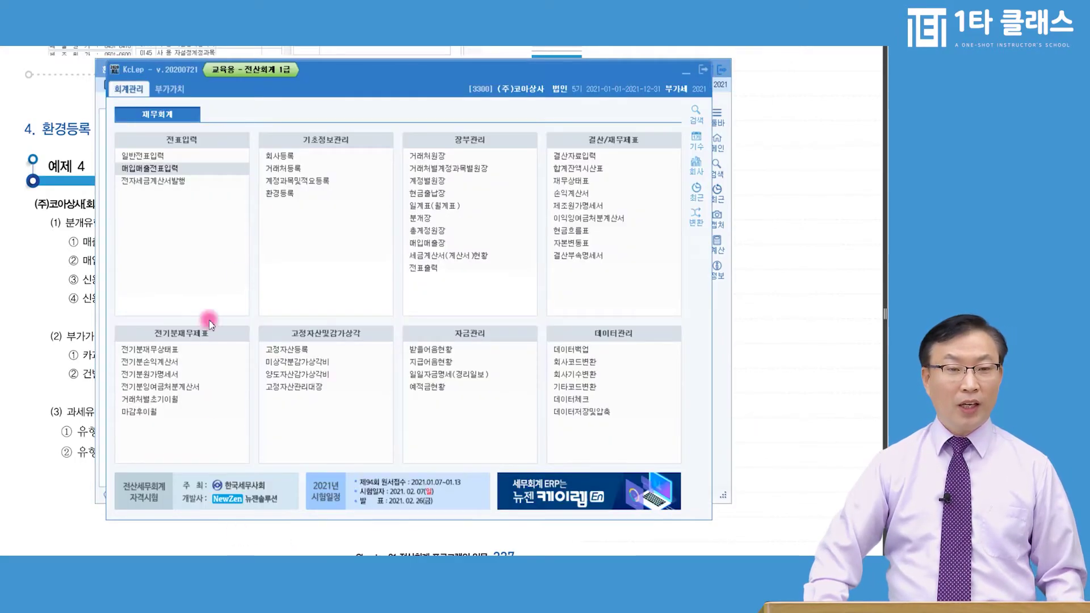
- Open 매입매출전표입력 and enter month 01, day 1 to start the first row
click(158, 169)
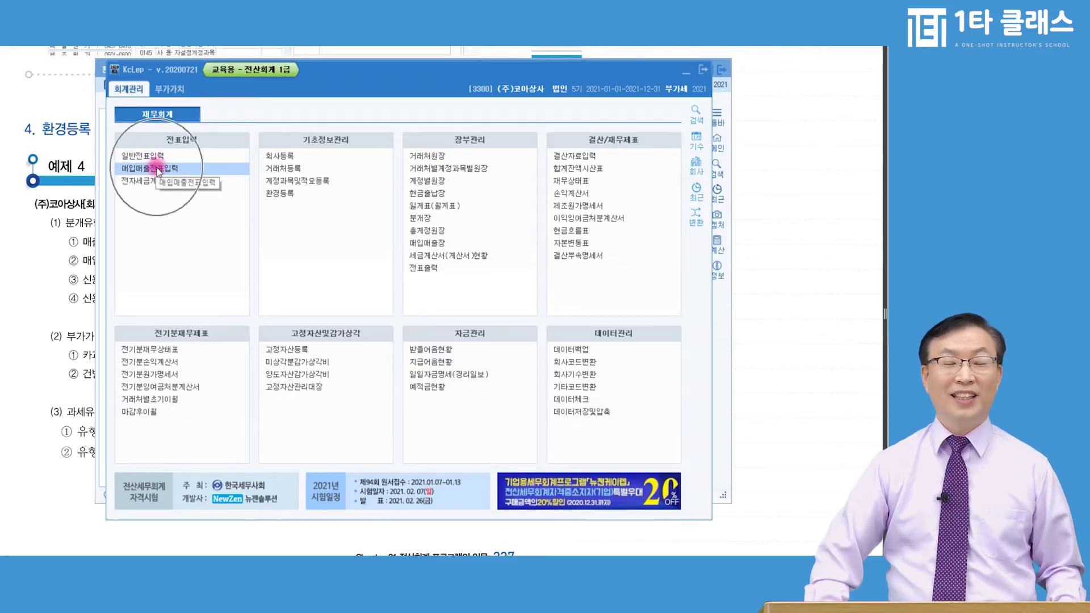
click(158, 170)
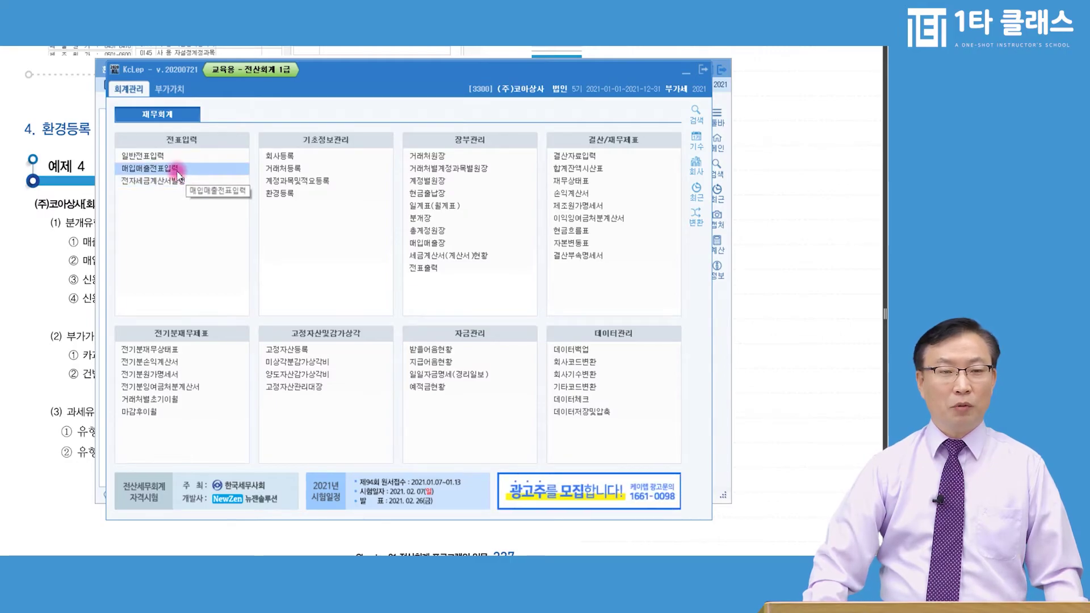
click(171, 169)
text(1)
key(Return)
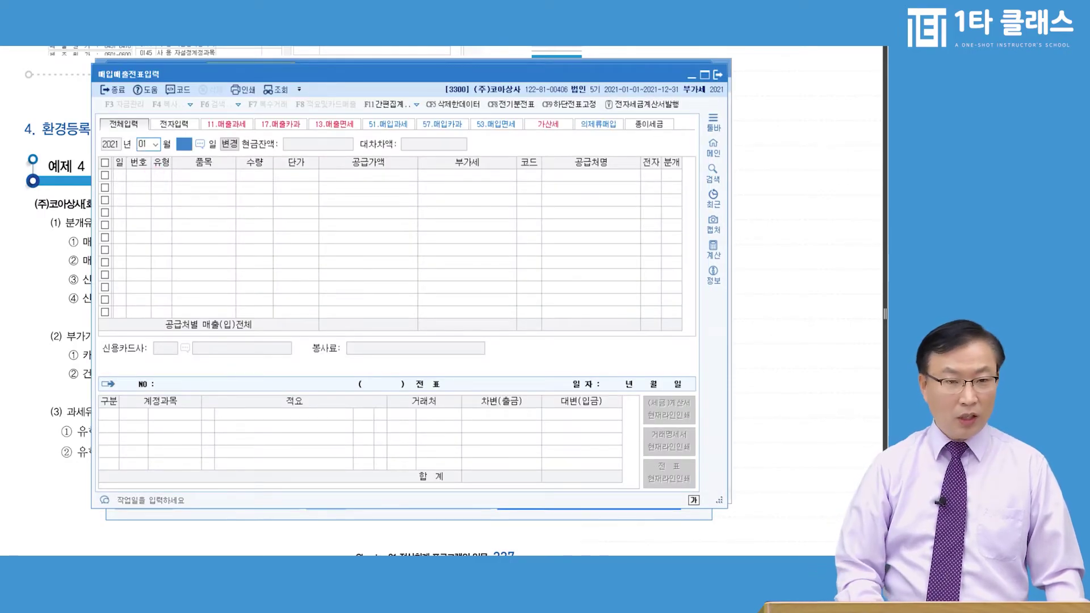
text(1)
key(Return)
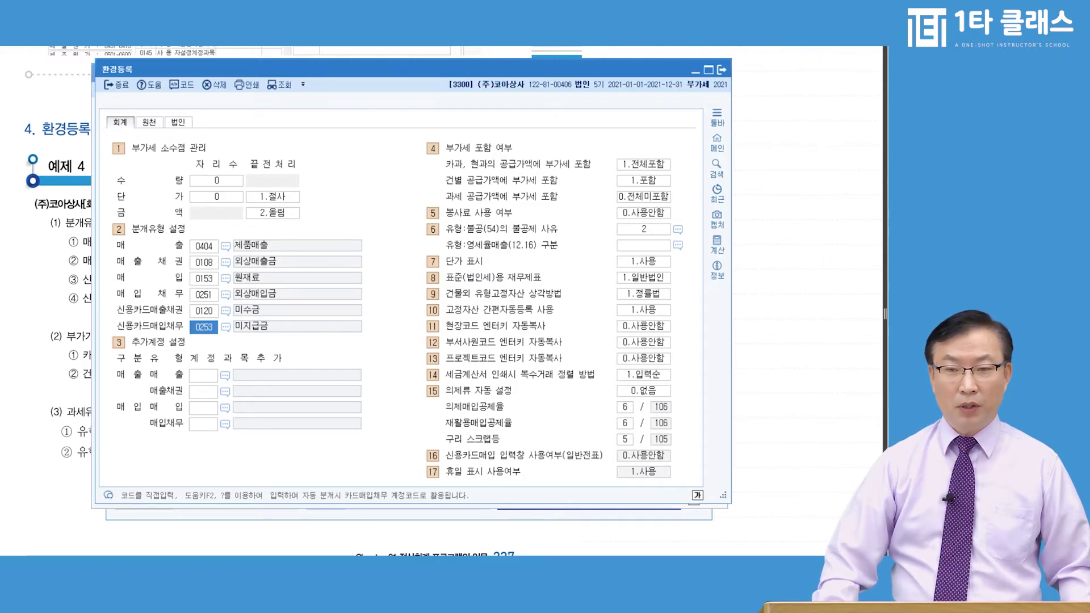
click(653, 165)
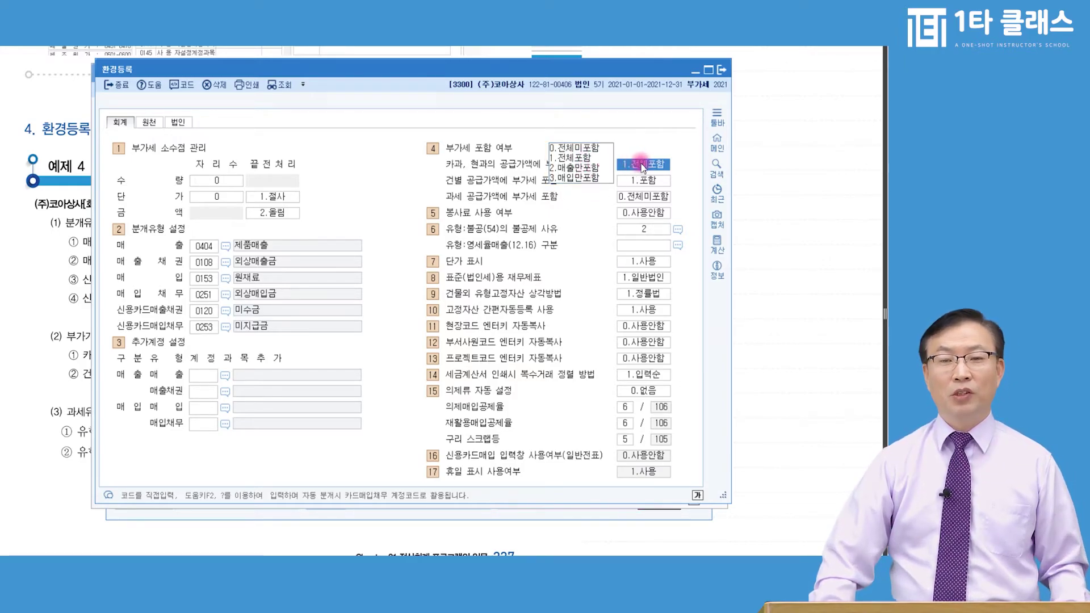
click(585, 160)
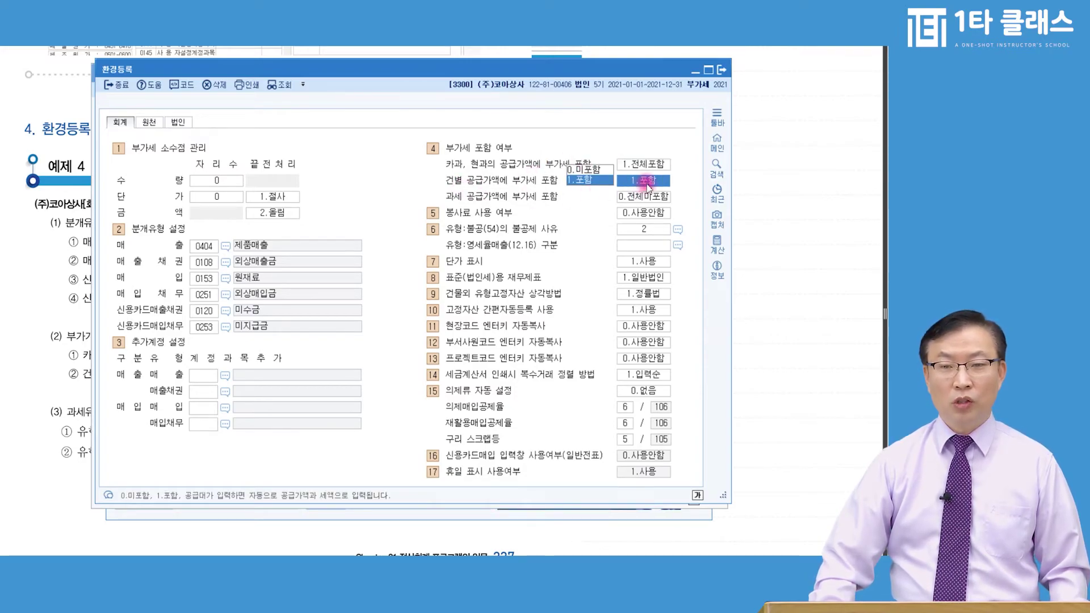
click(588, 169)
click(600, 179)
click(629, 181)
click(582, 179)
click(641, 182)
click(606, 180)
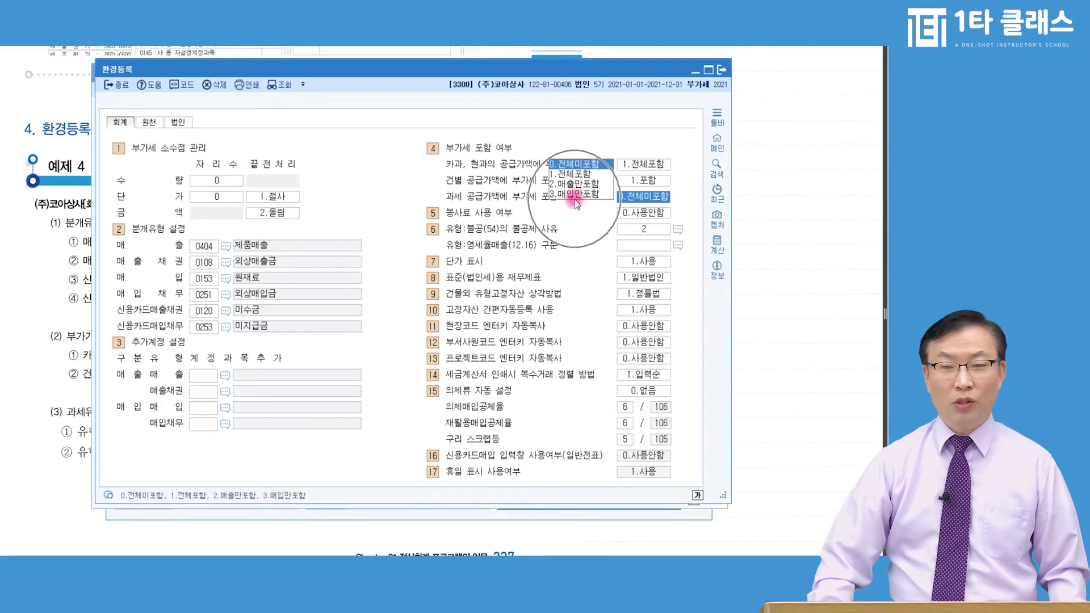
click(656, 229)
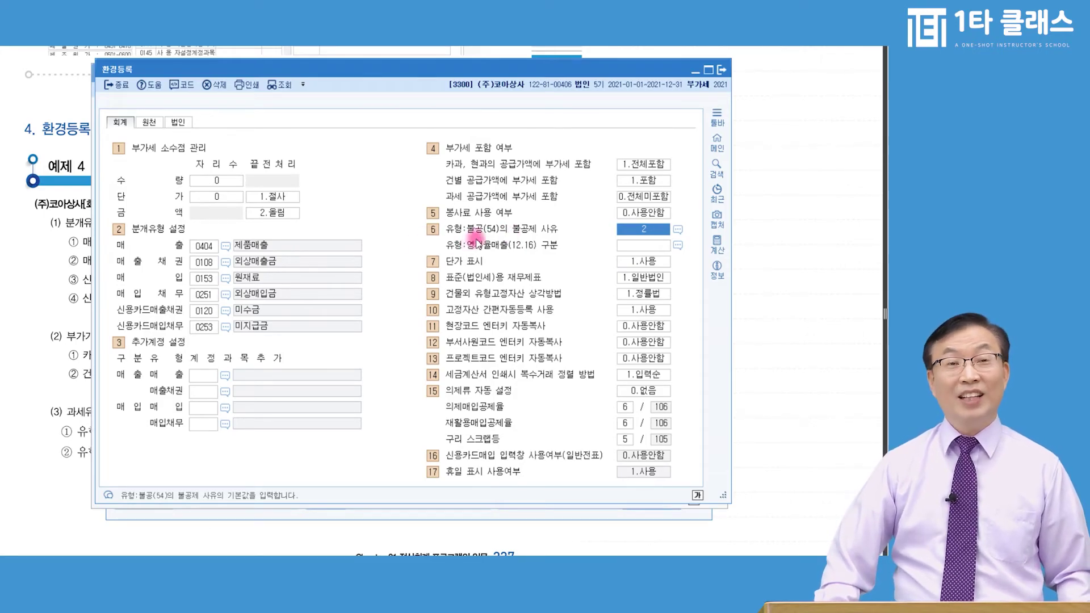
- Minimize KcLep to view the 예제 4 textbook page and its 1.포함 answer
click(82, 298)
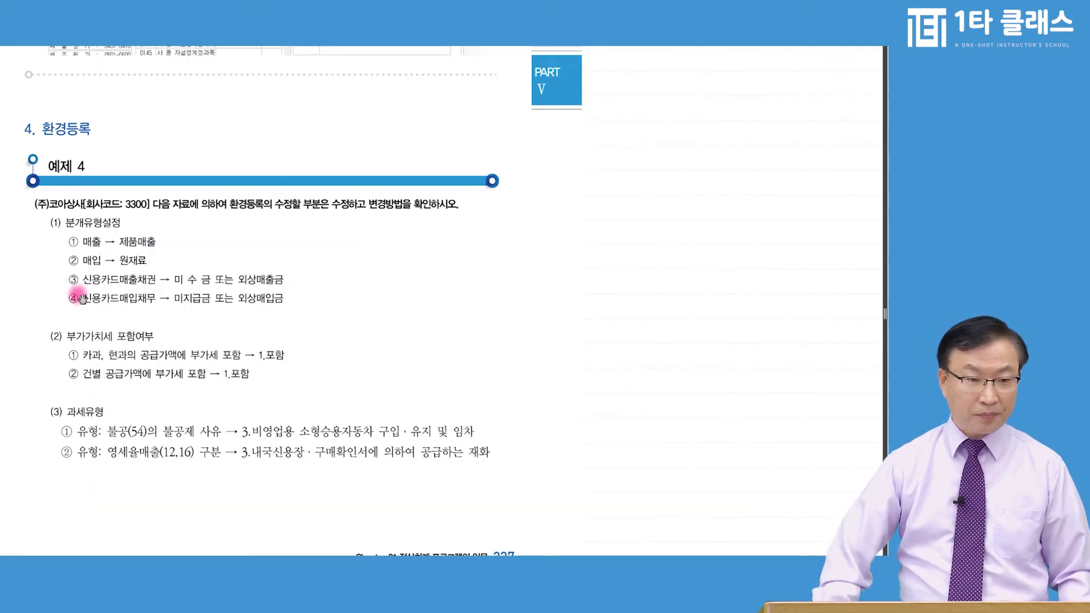
click(136, 430)
click(252, 361)
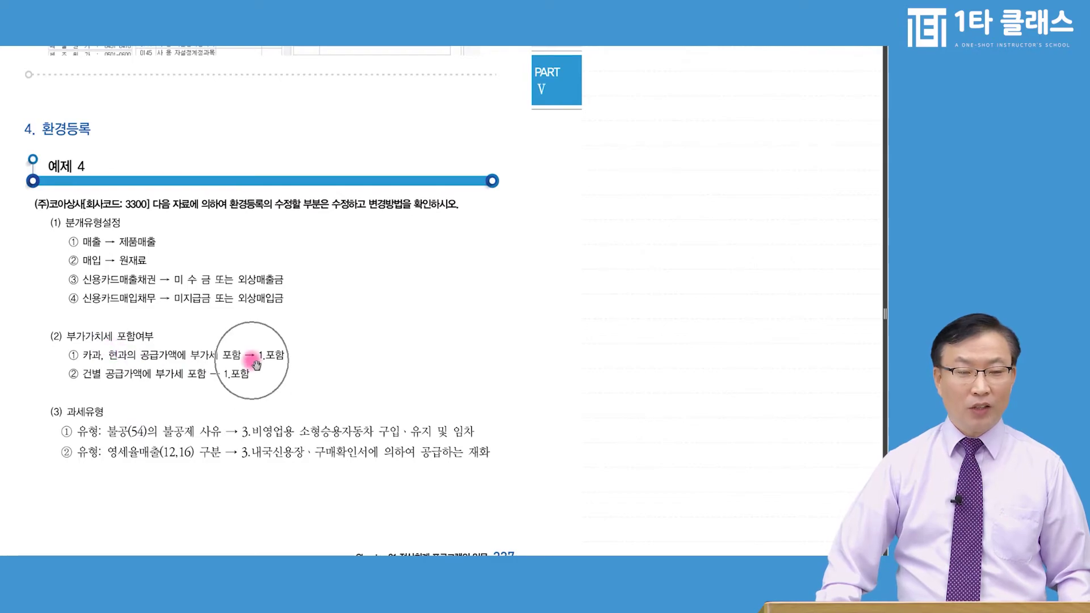
click(261, 362)
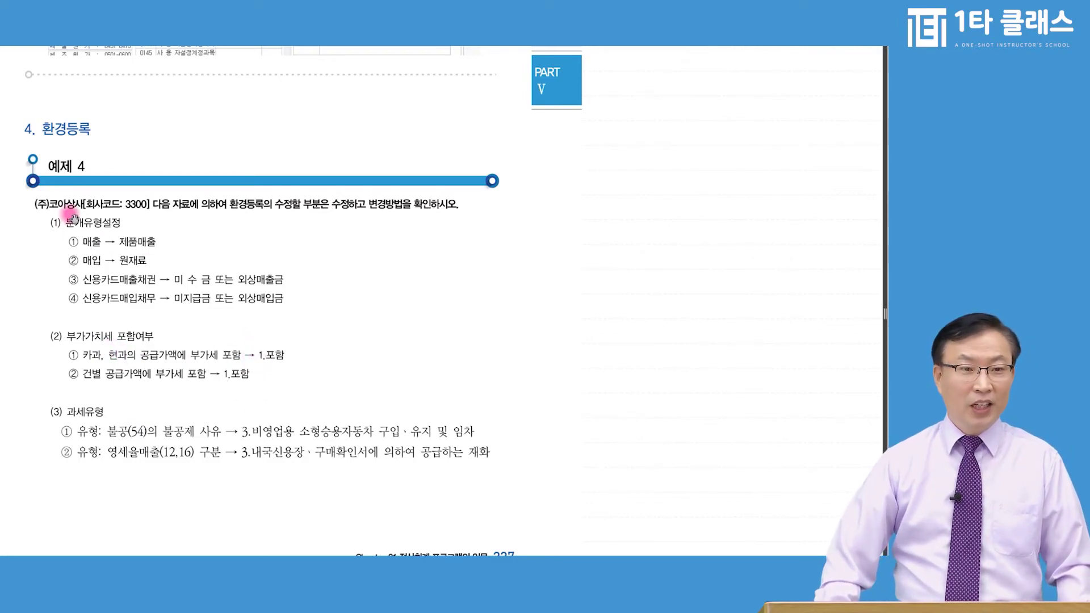
- Circle and tick 1.포함 and loop the 과세유형 items in magenta pen
right_click(193, 302)
click(170, 256)
mouse_move(291, 367)
mouse_down()
mouse_move(251, 355)
mouse_move(282, 374)
mouse_up()
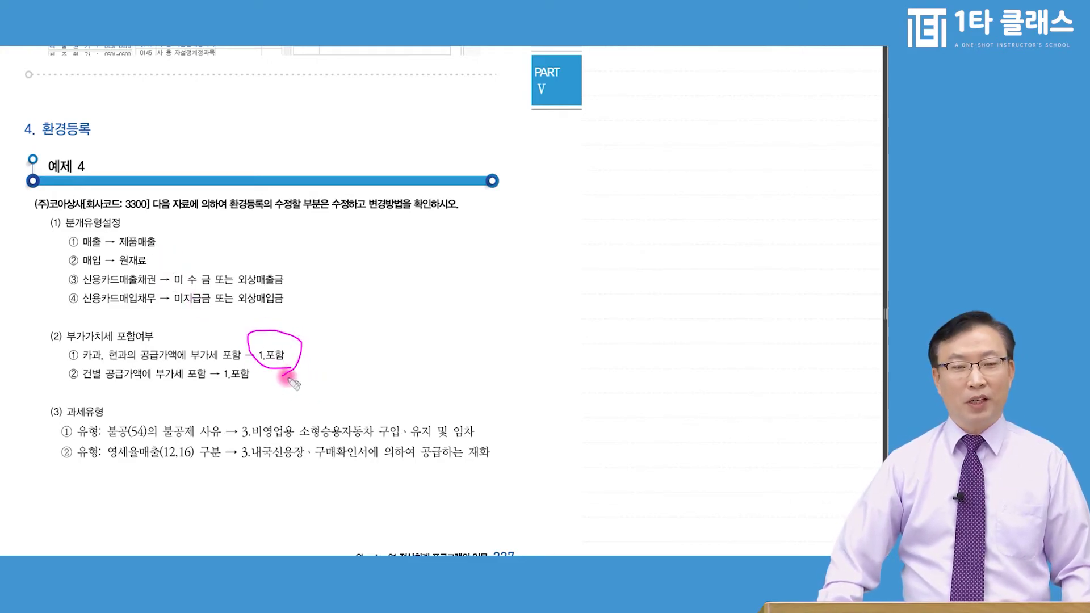
key(ctrl)
key(ctrl)
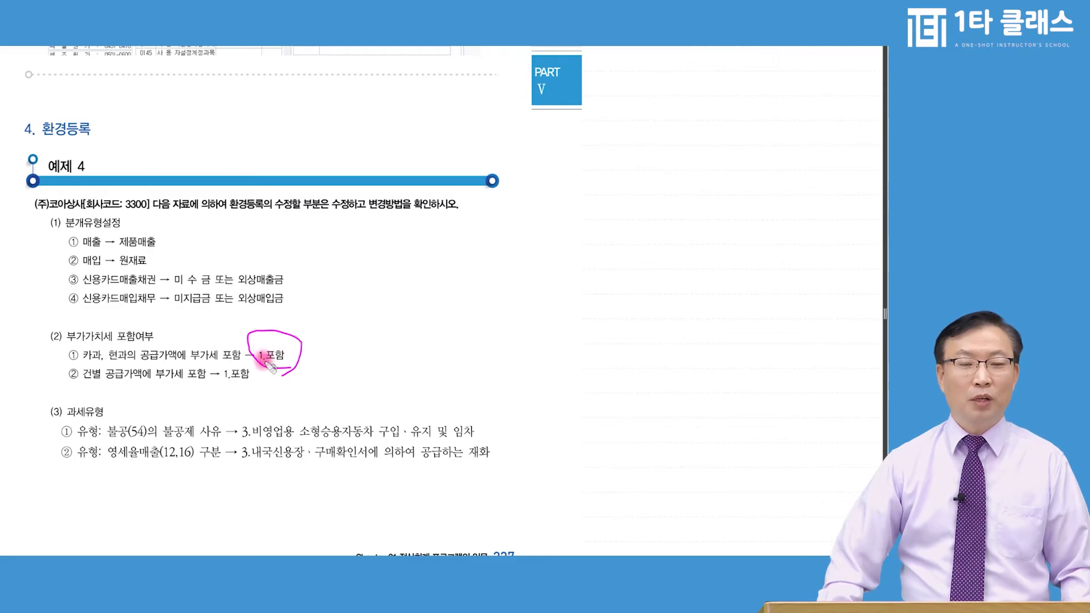
drag(254, 322, 315, 328)
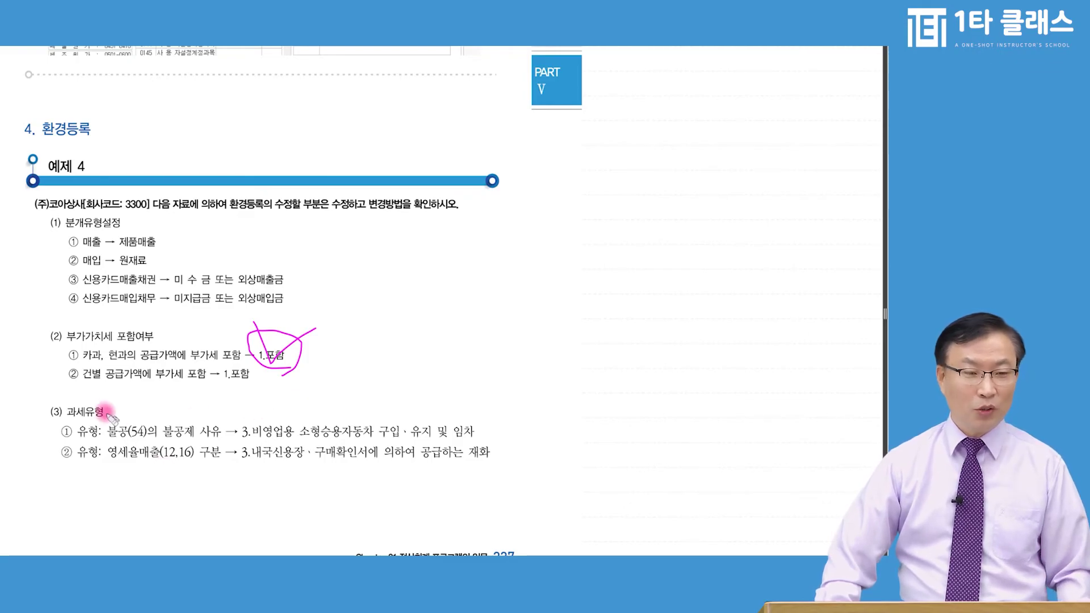
mouse_move(130, 471)
mouse_down()
mouse_move(248, 446)
mouse_move(142, 468)
mouse_up()
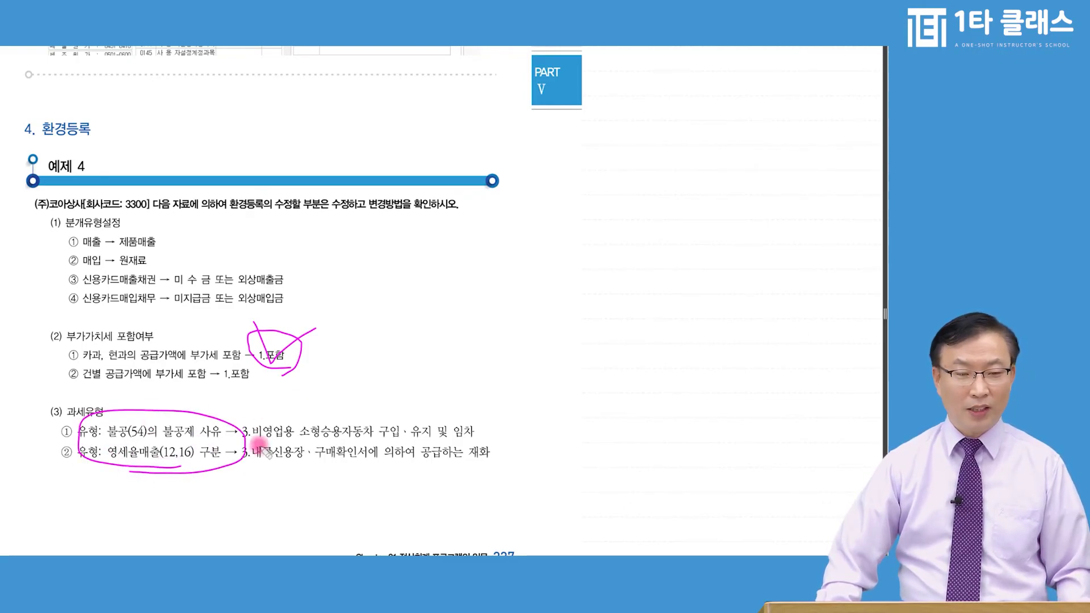
key(alt+Tab)
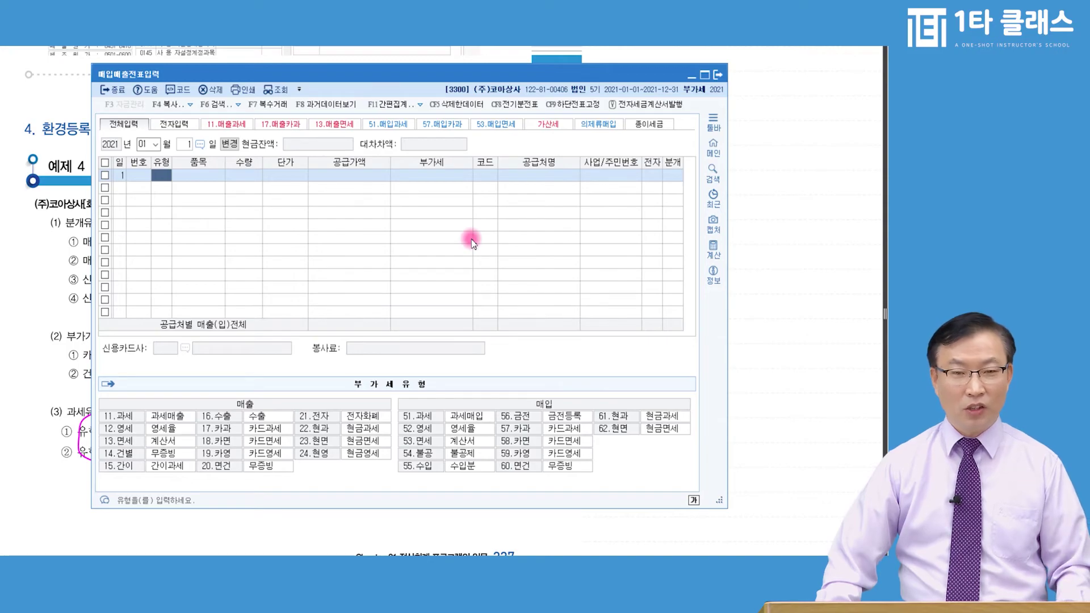
- Change 환경등록's 불공제 사유 from 2 to 4, 접대비 및 이와 유사한 비용 관련
key(alt+Tab)
key(alt+Tab)
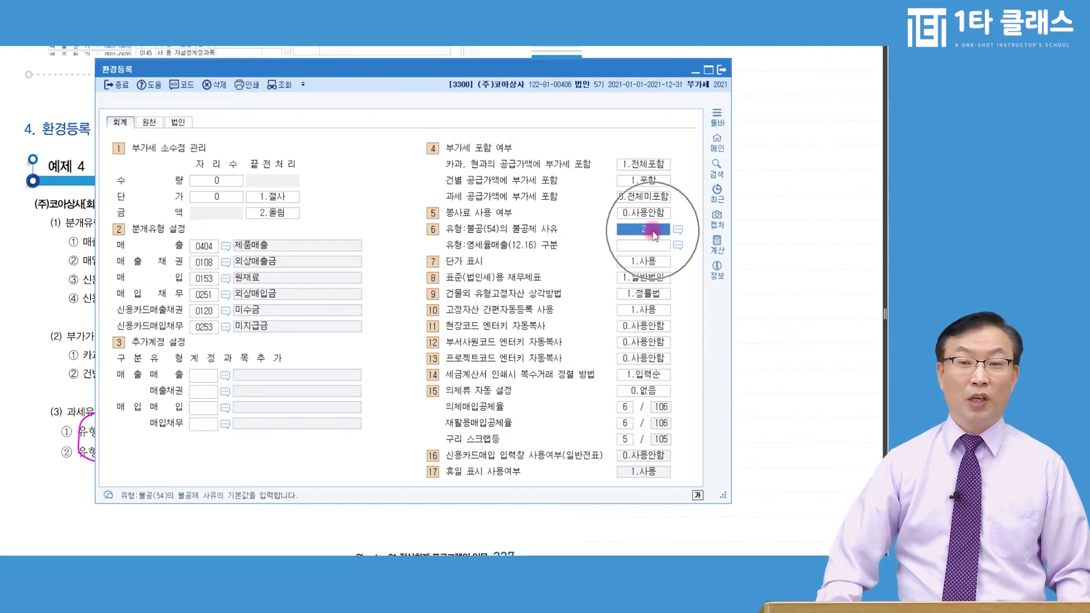
click(679, 230)
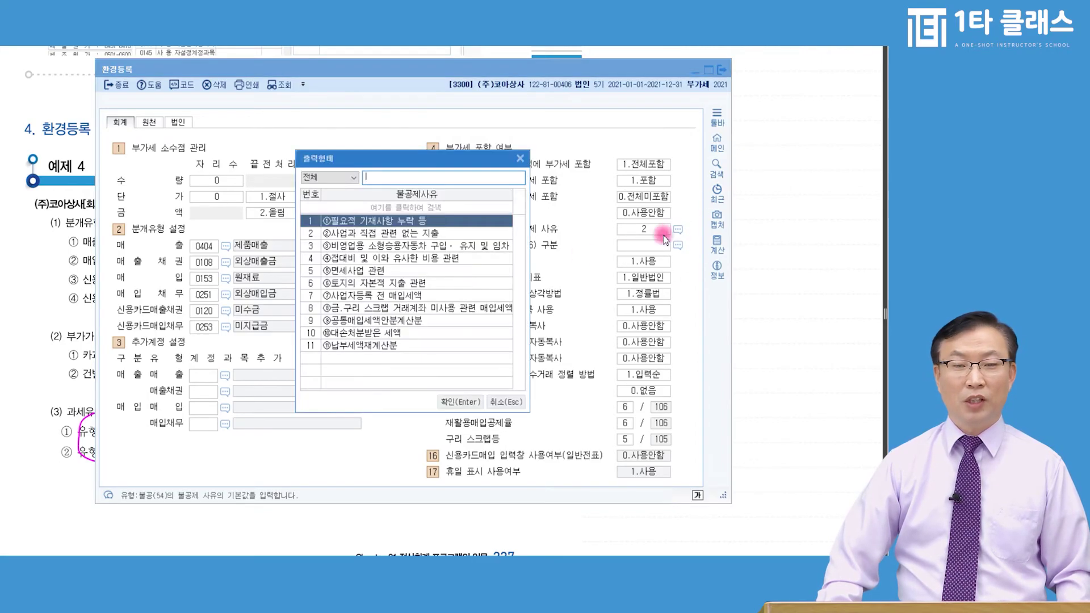
click(366, 234)
key(Down)
key(Down)
key(Down)
key(Down)
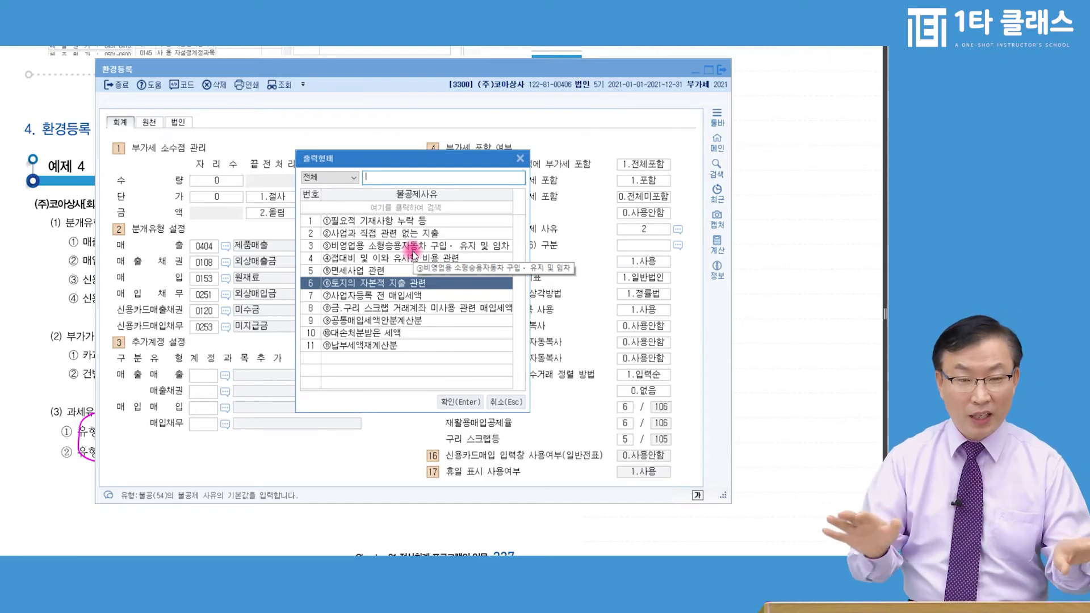
click(379, 259)
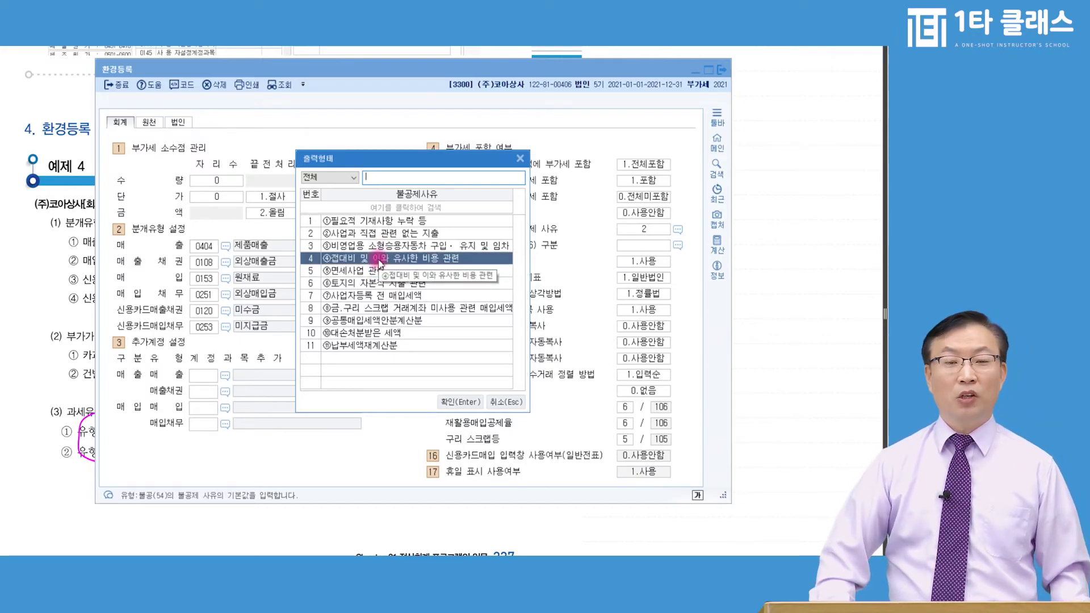
double_click(379, 259)
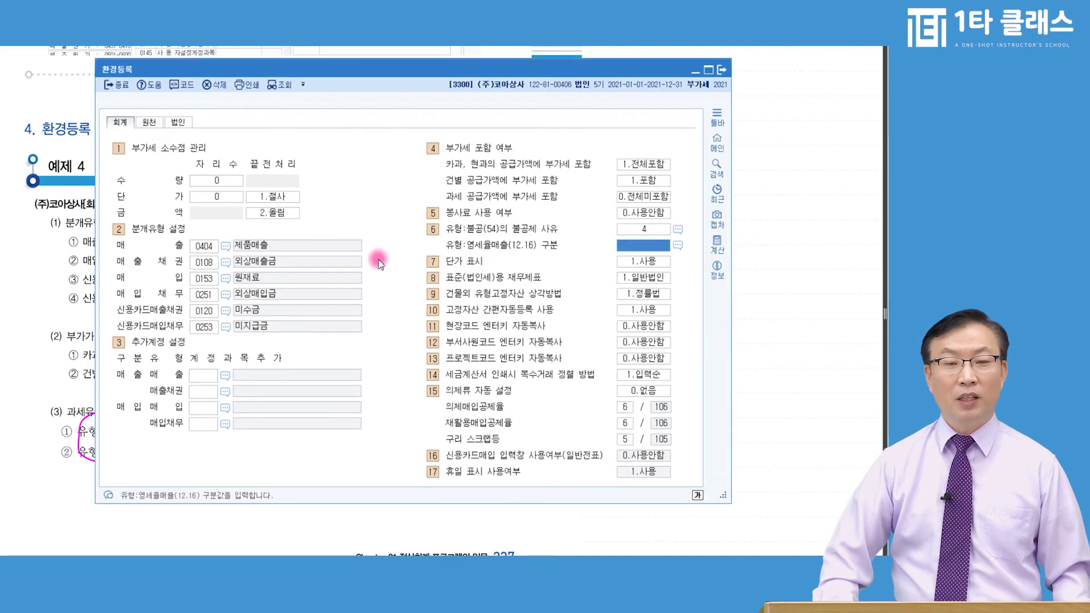
- Set the 불공제 사유 default to 3, non-business small passenger cars, via code help
click(652, 232)
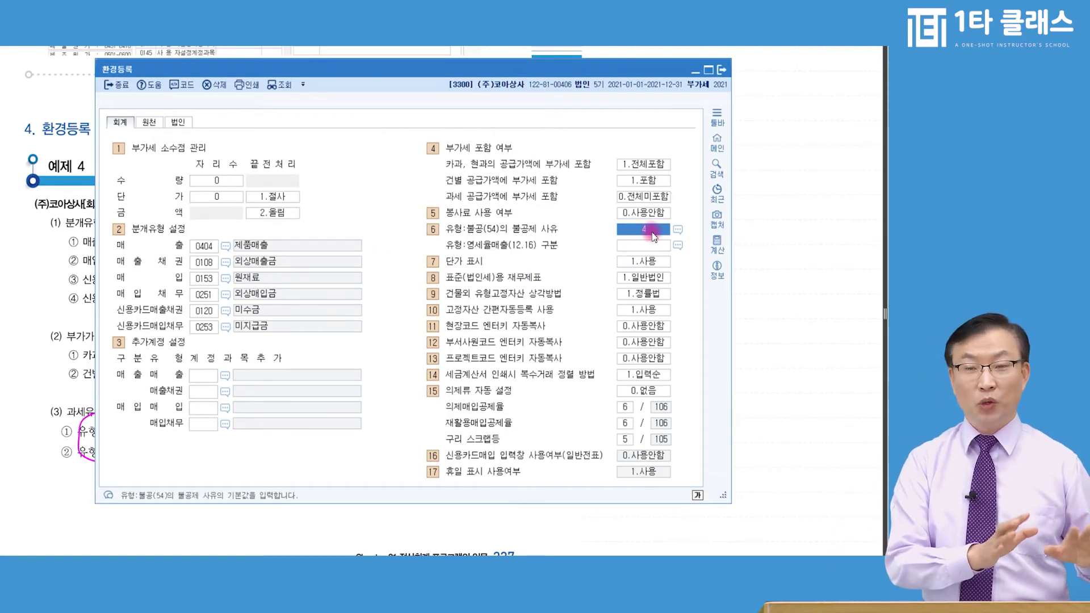
click(677, 229)
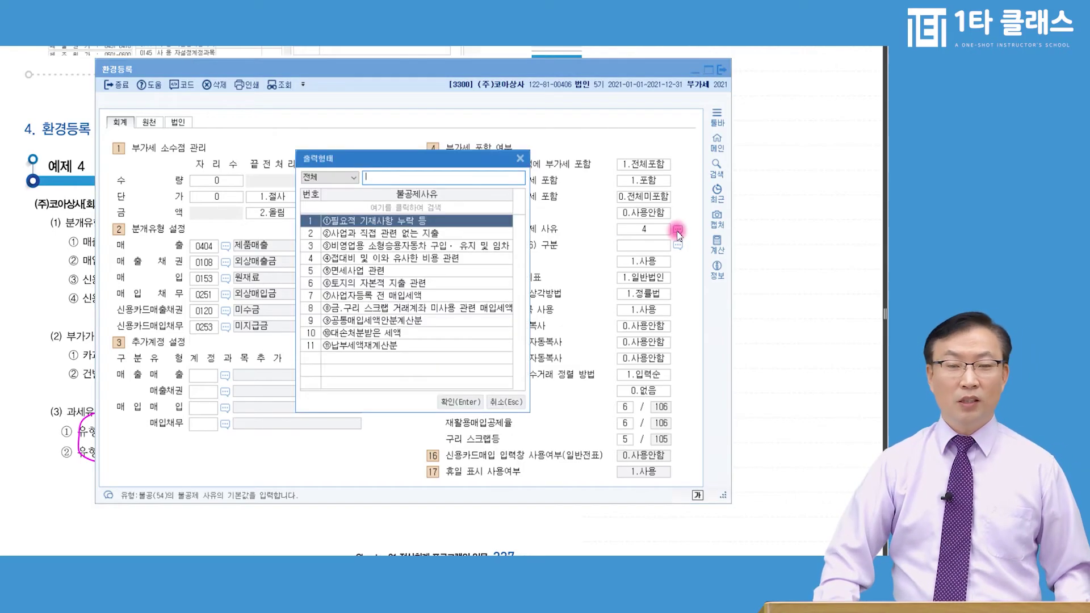
click(381, 246)
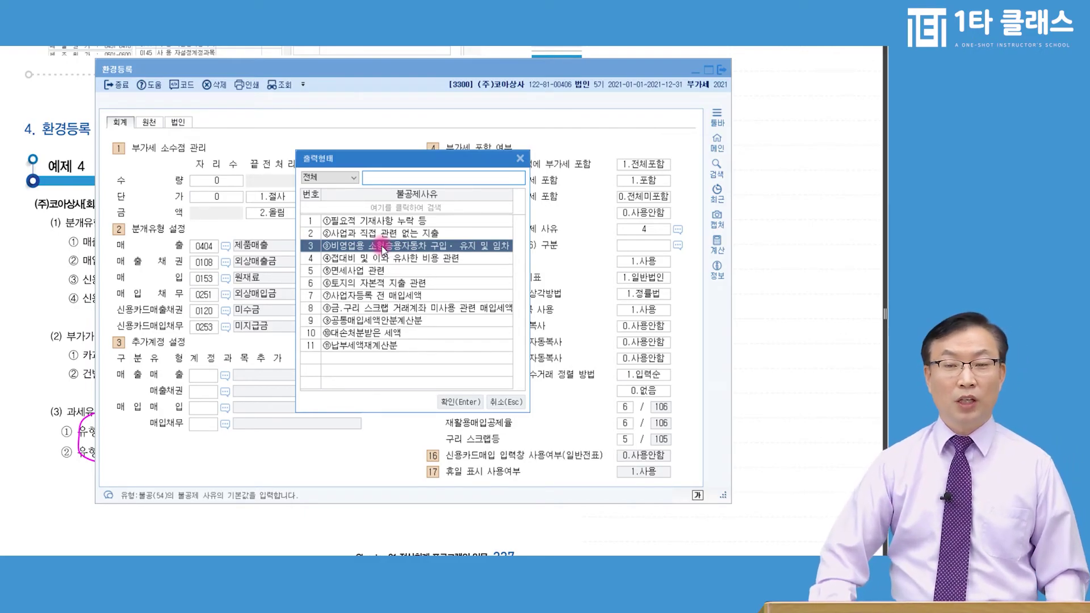
double_click(382, 248)
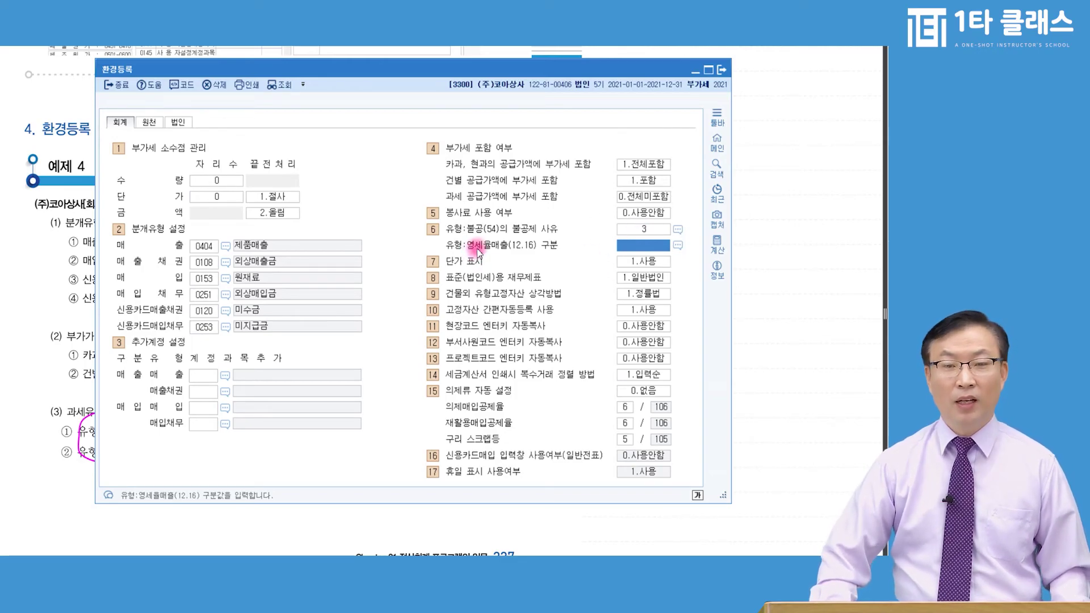
- Set 영세율매출 구분 to 3, goods supplied under 내국신용장·구매확인서
click(679, 245)
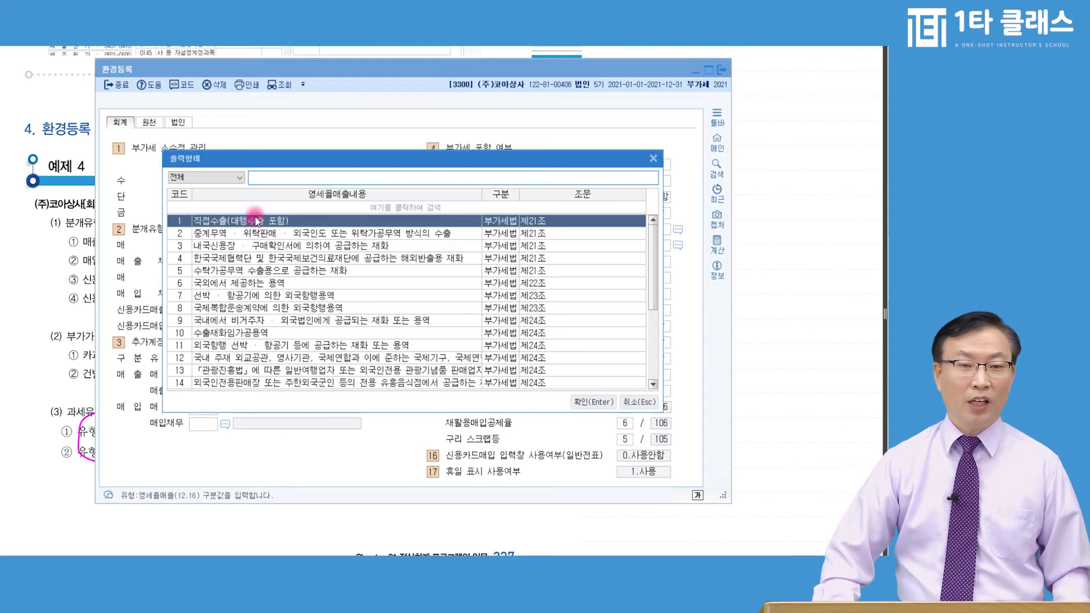
click(234, 246)
click(239, 222)
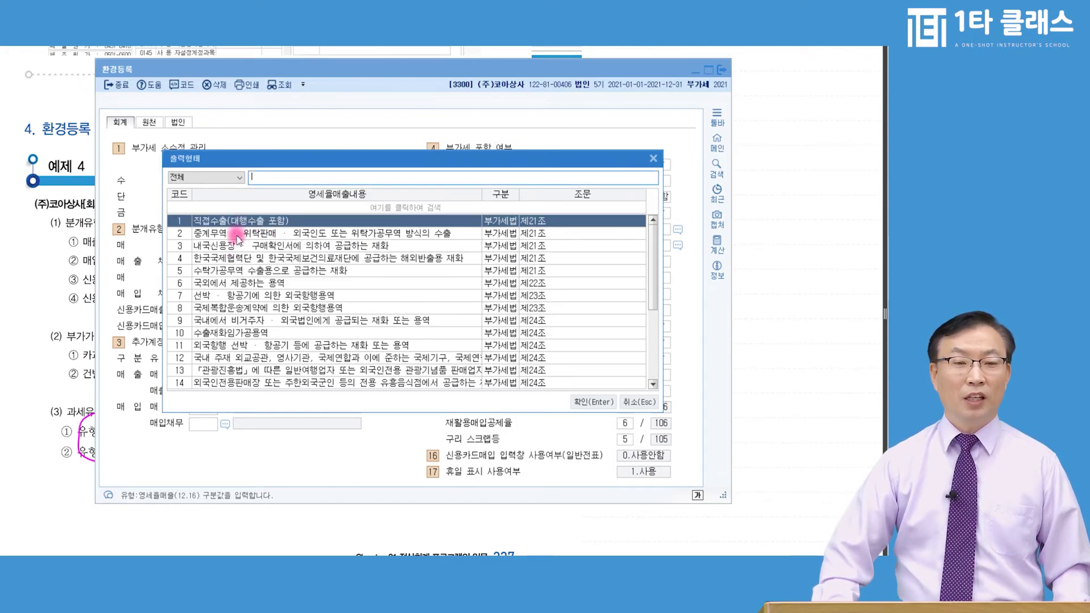
click(241, 246)
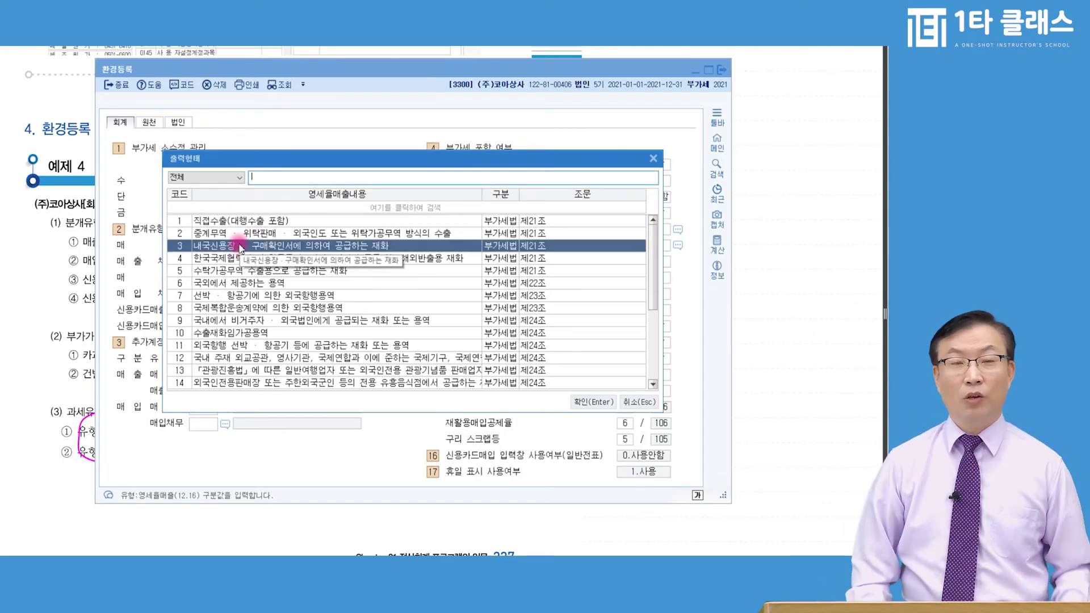
double_click(240, 248)
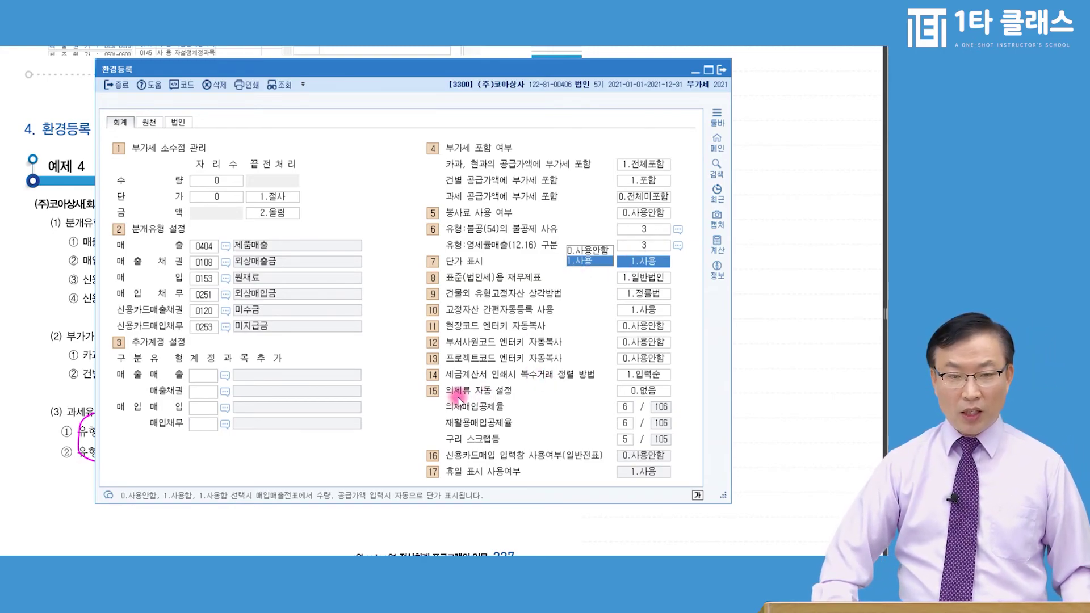
- Leave 단가 표시 unchanged, exit 환경등록, and point to 회사등록 in the main menu
click(648, 393)
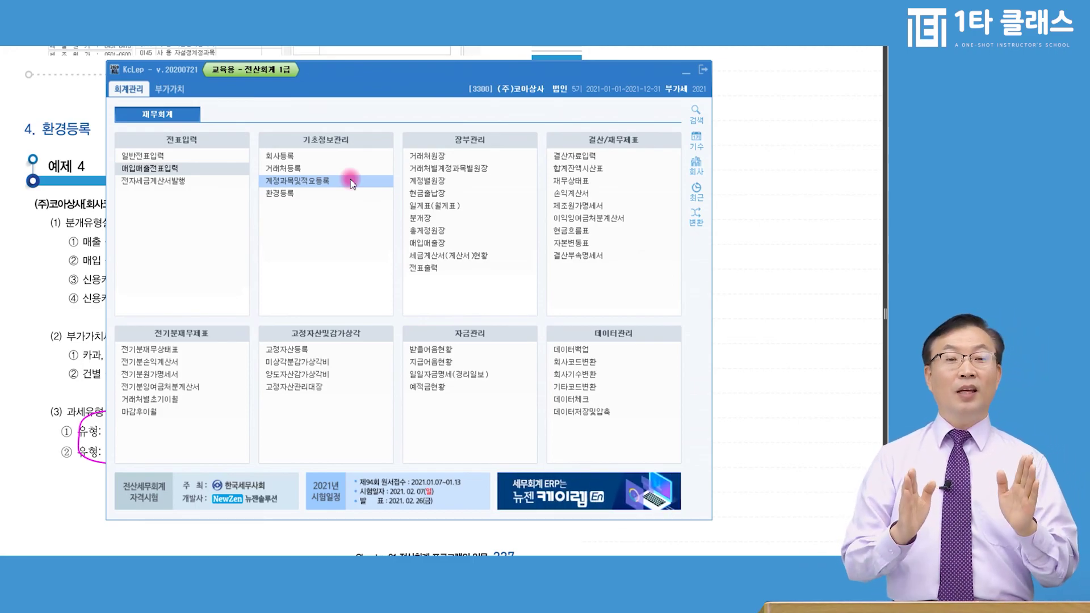
click(347, 154)
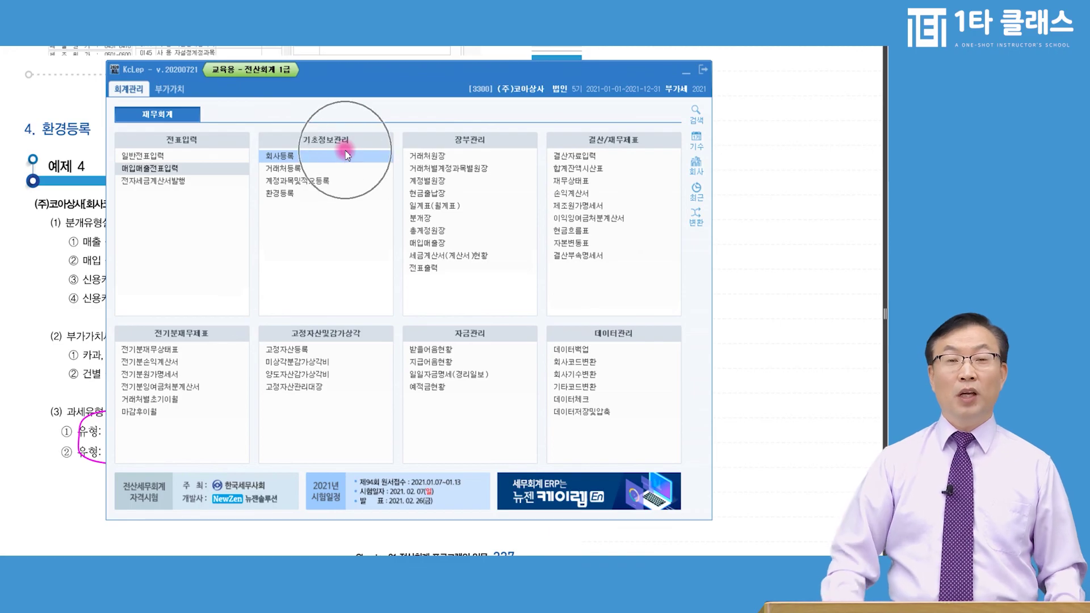